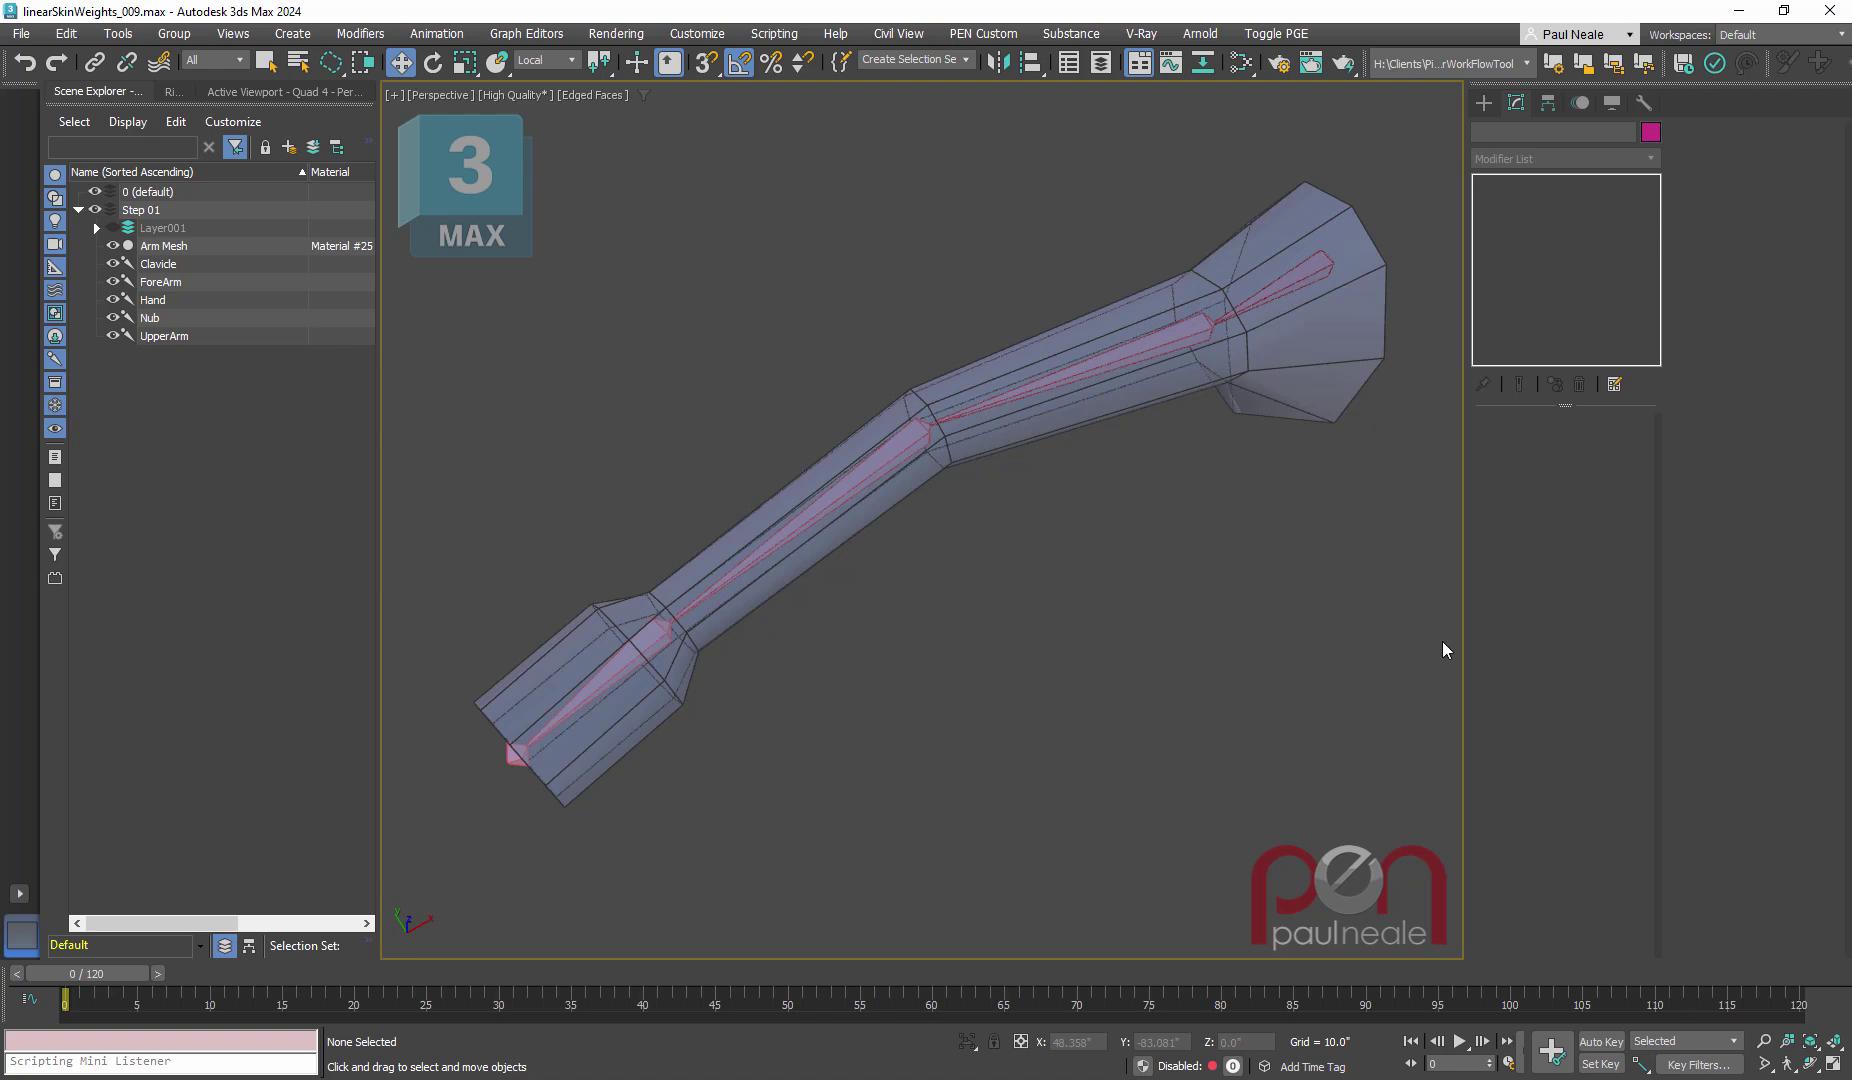
Step: Select the Arm Mesh to list its Skin bones (Clavicle, ForeArm, Hand, UpperArm), close Weight Tool, and orbit
left_click(1087, 408)
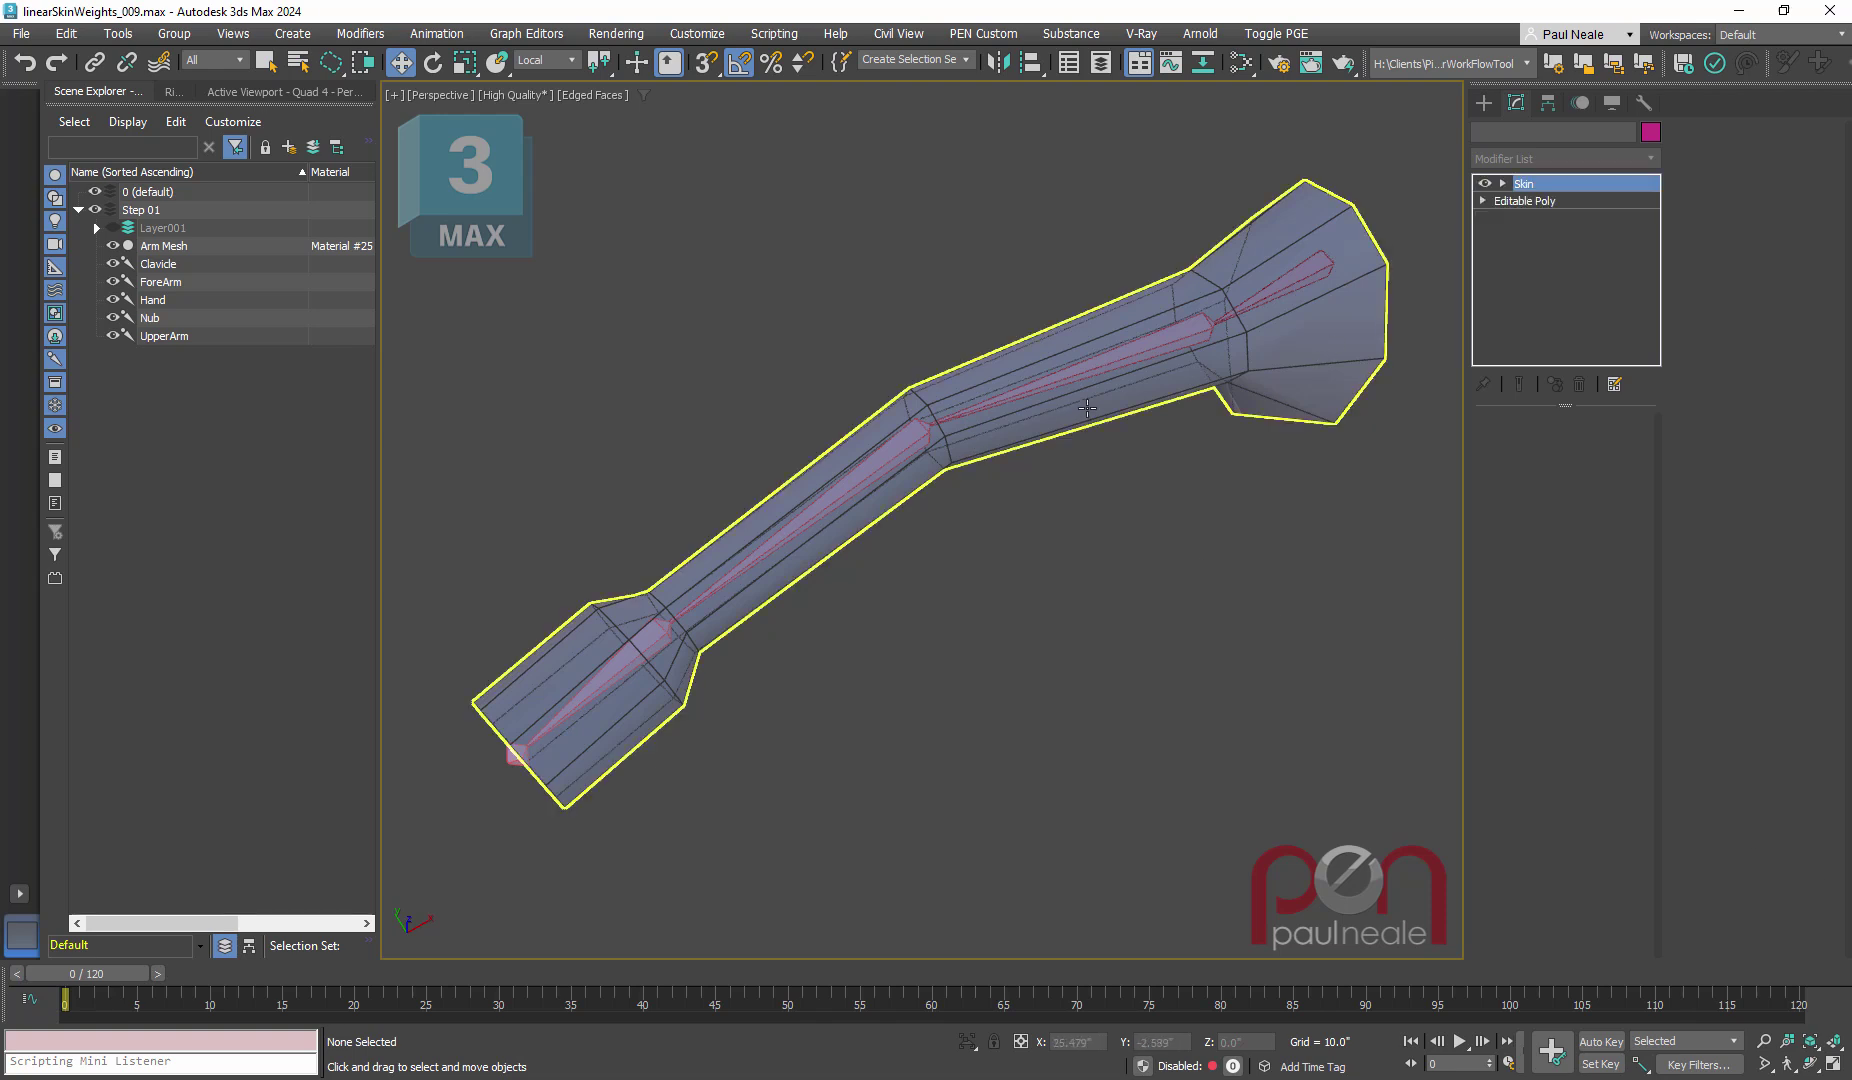
left_click(1087, 408)
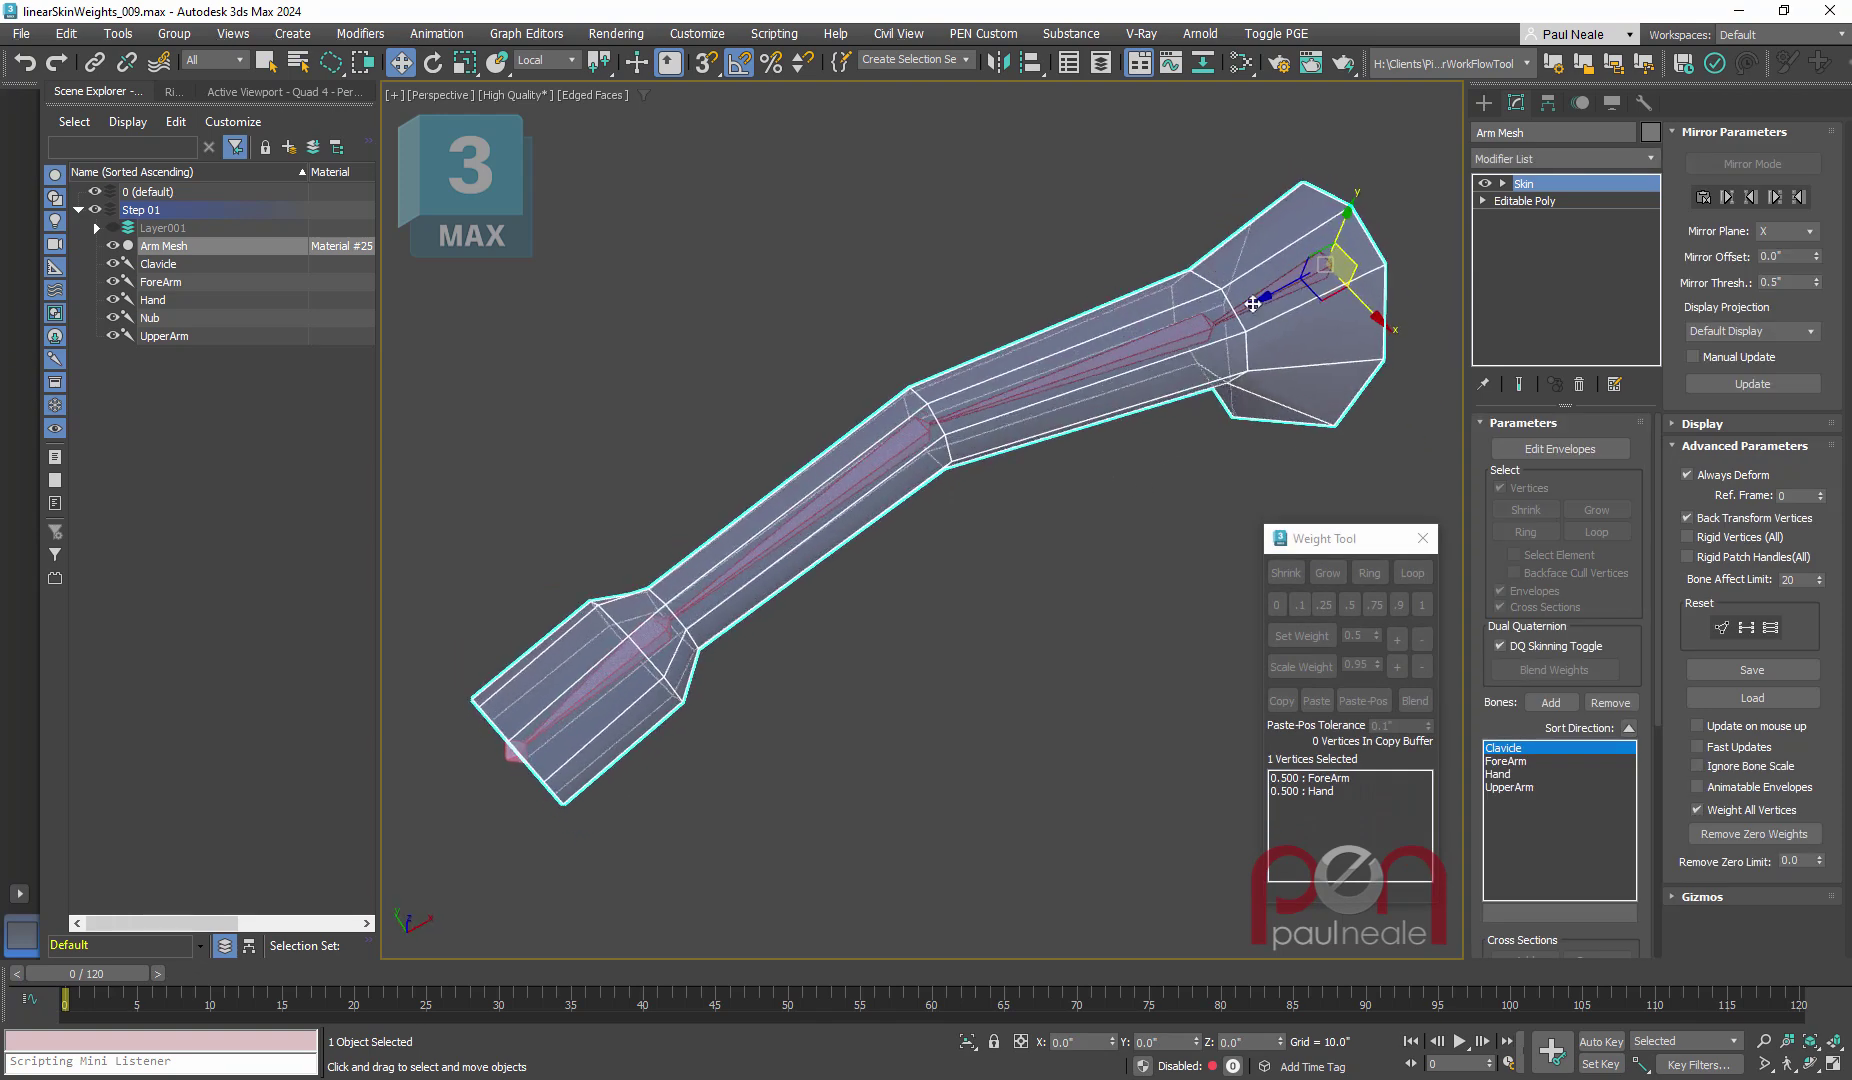
left_click(1422, 538)
middle_click_drag(1262, 530, 1271, 293, "alt")
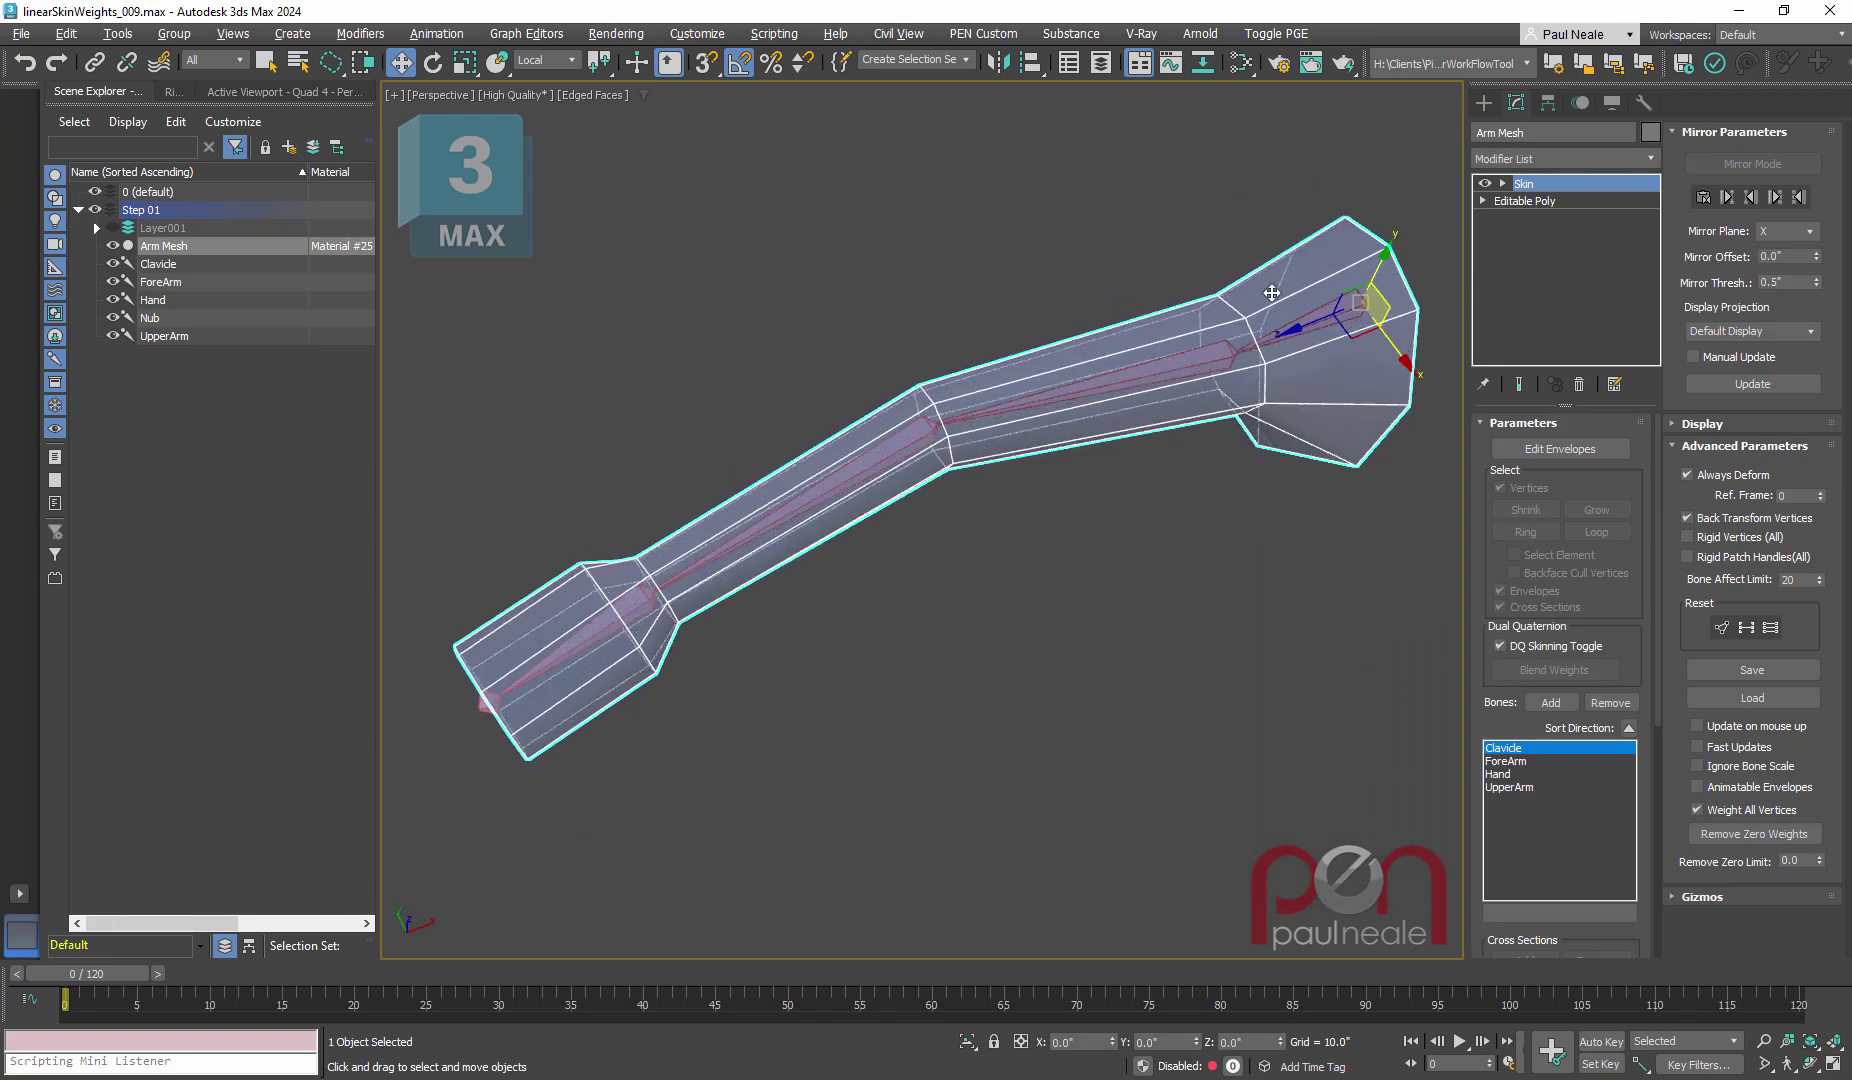
mouse_move(840, 640)
middle_mouse_down("alt")
mouse_move(858, 613)
mouse_move(854, 668)
mouse_move(868, 650)
middle_mouse_up("alt")
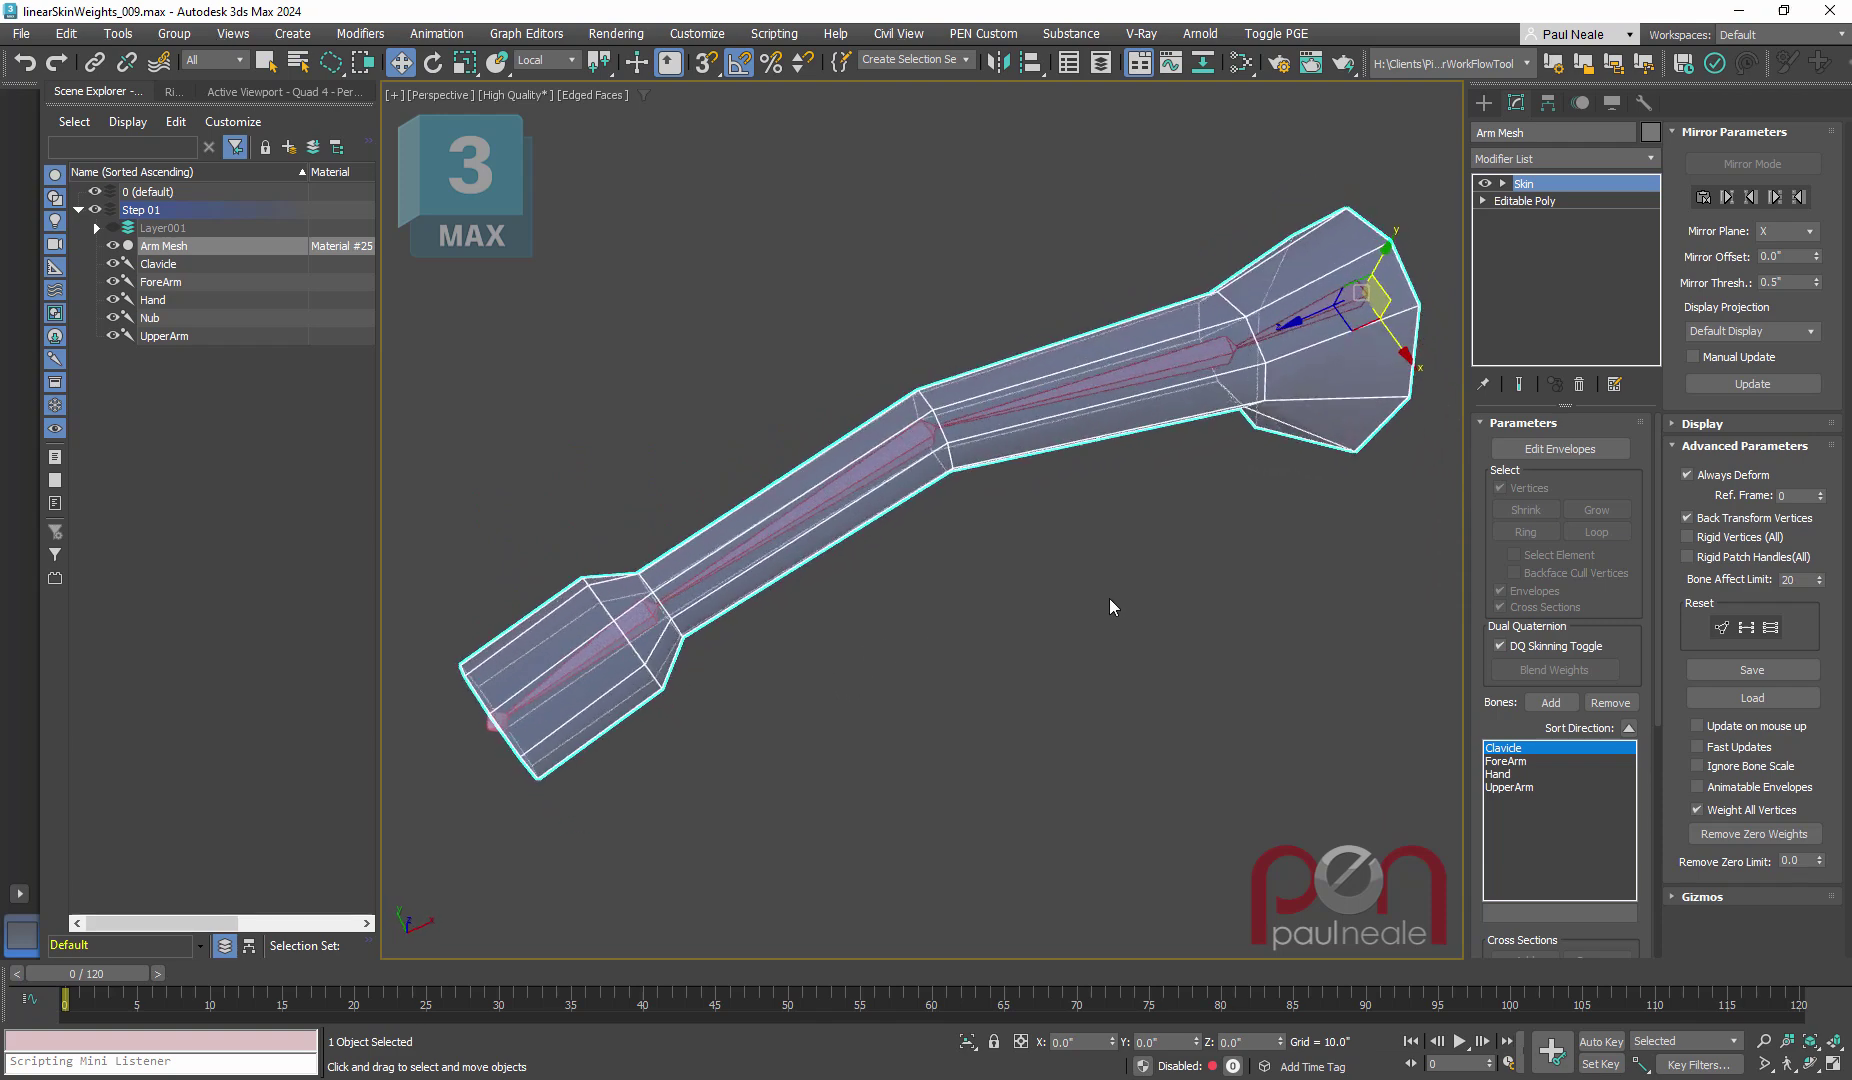
middle_click_drag(1121, 590, 1188, 567, "alt")
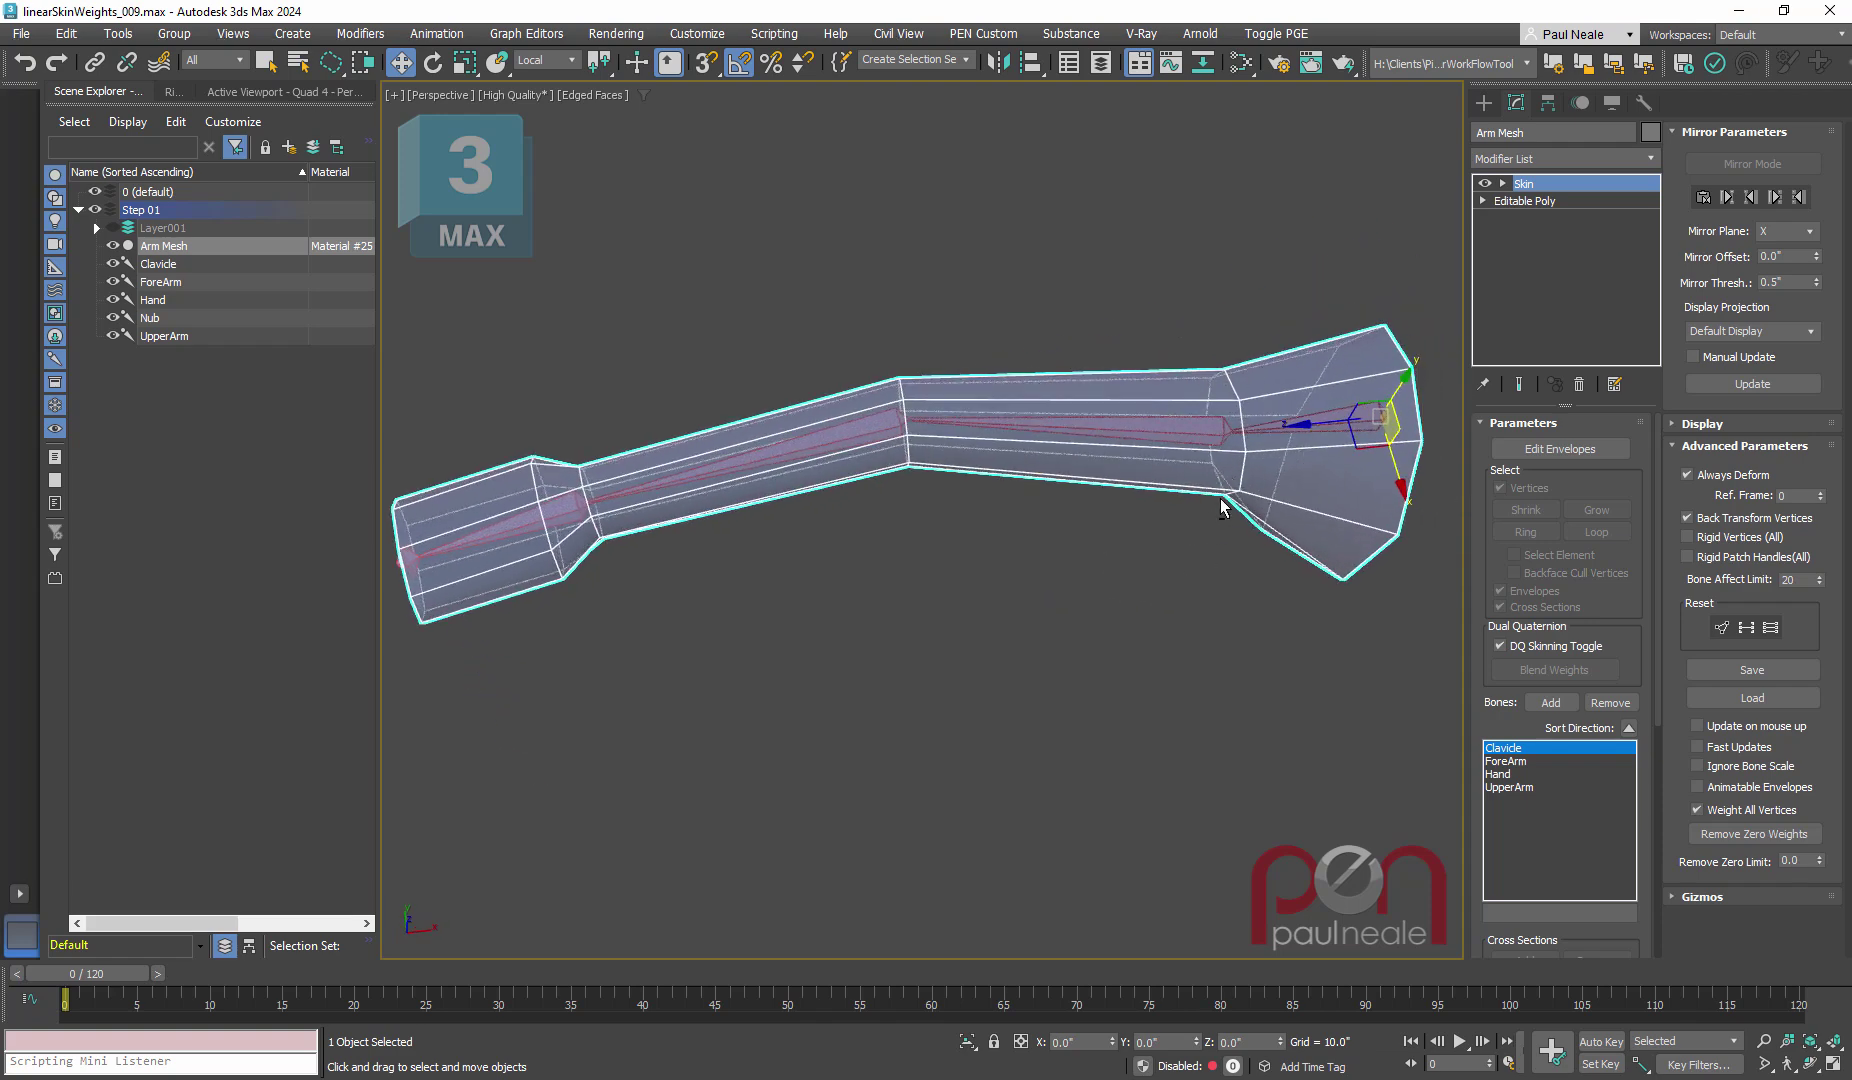
middle_click_drag(1222, 505, 1216, 376, "alt")
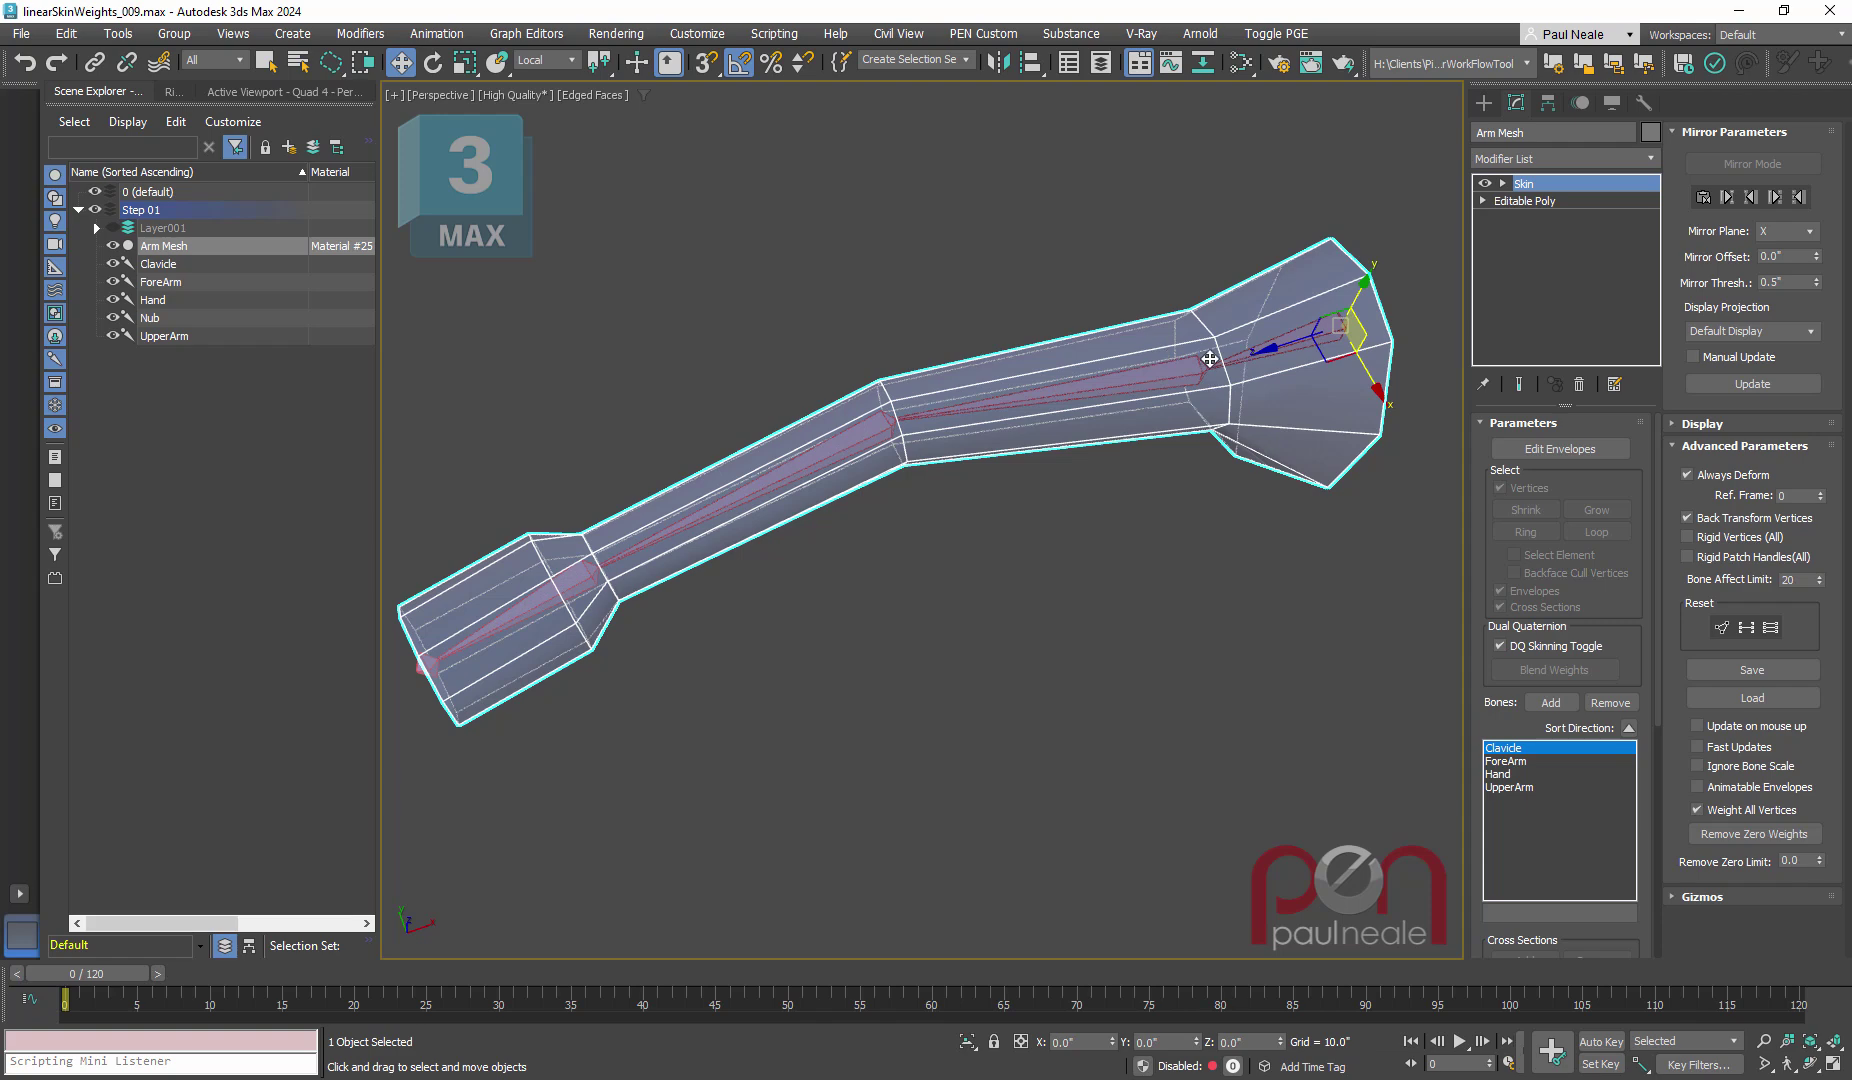
key("shift+z")
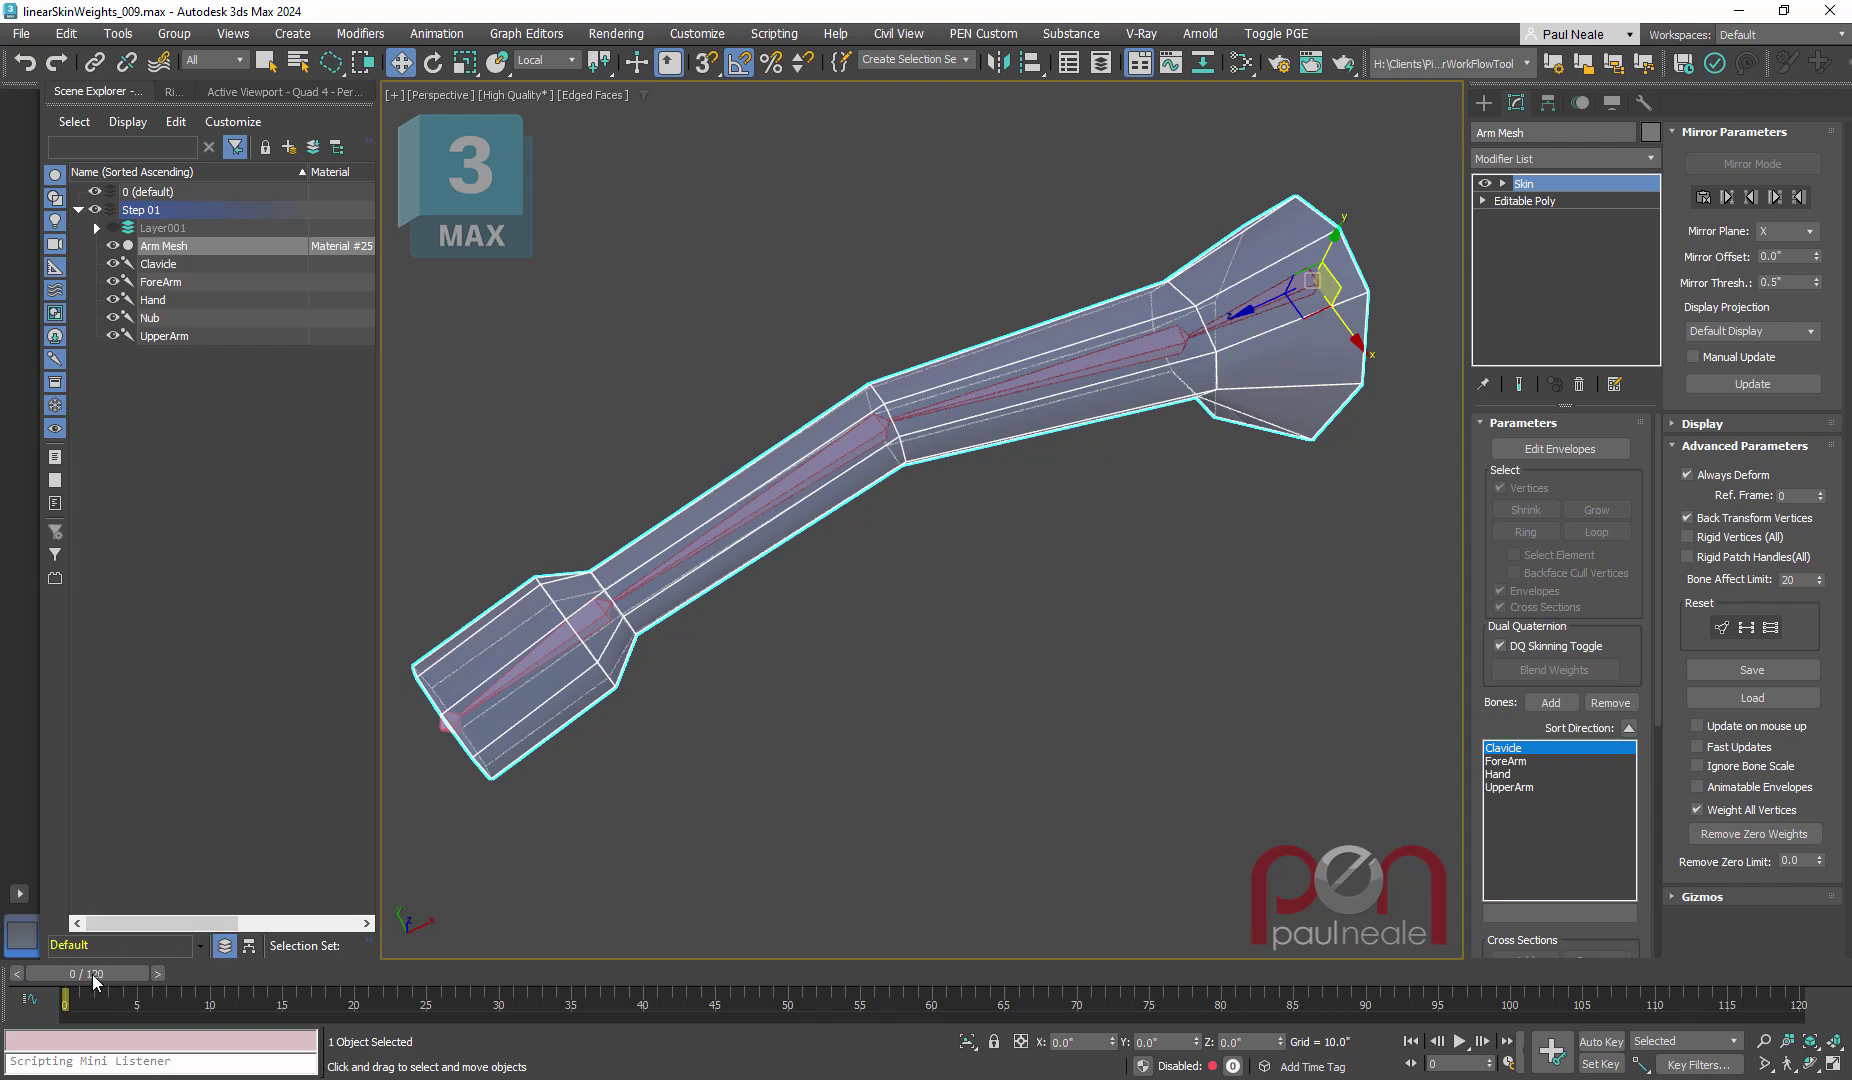
Step: Scrub the time slider through frames 4, 11 and 38 up to frame 60, watching the arm bend
left_click_drag(94, 977, 151, 972)
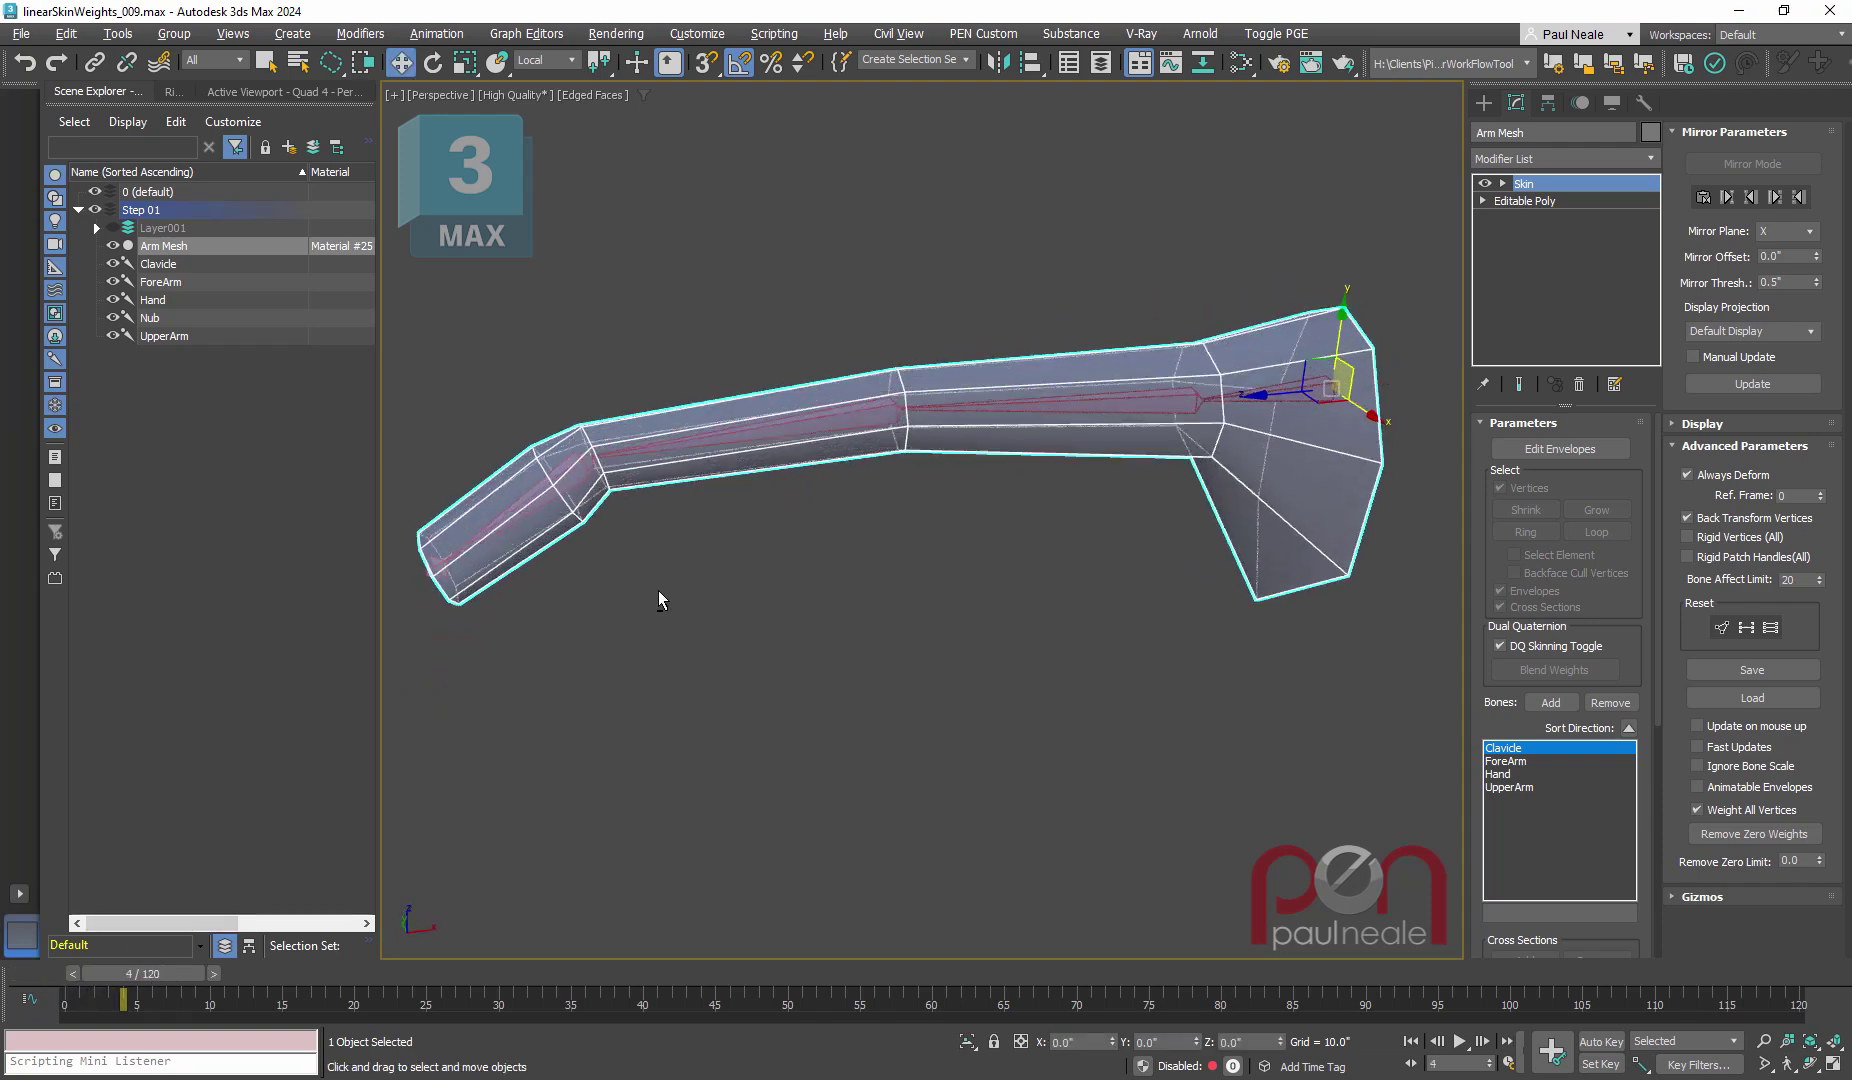
middle_click_drag(827, 537, 666, 553, "alt")
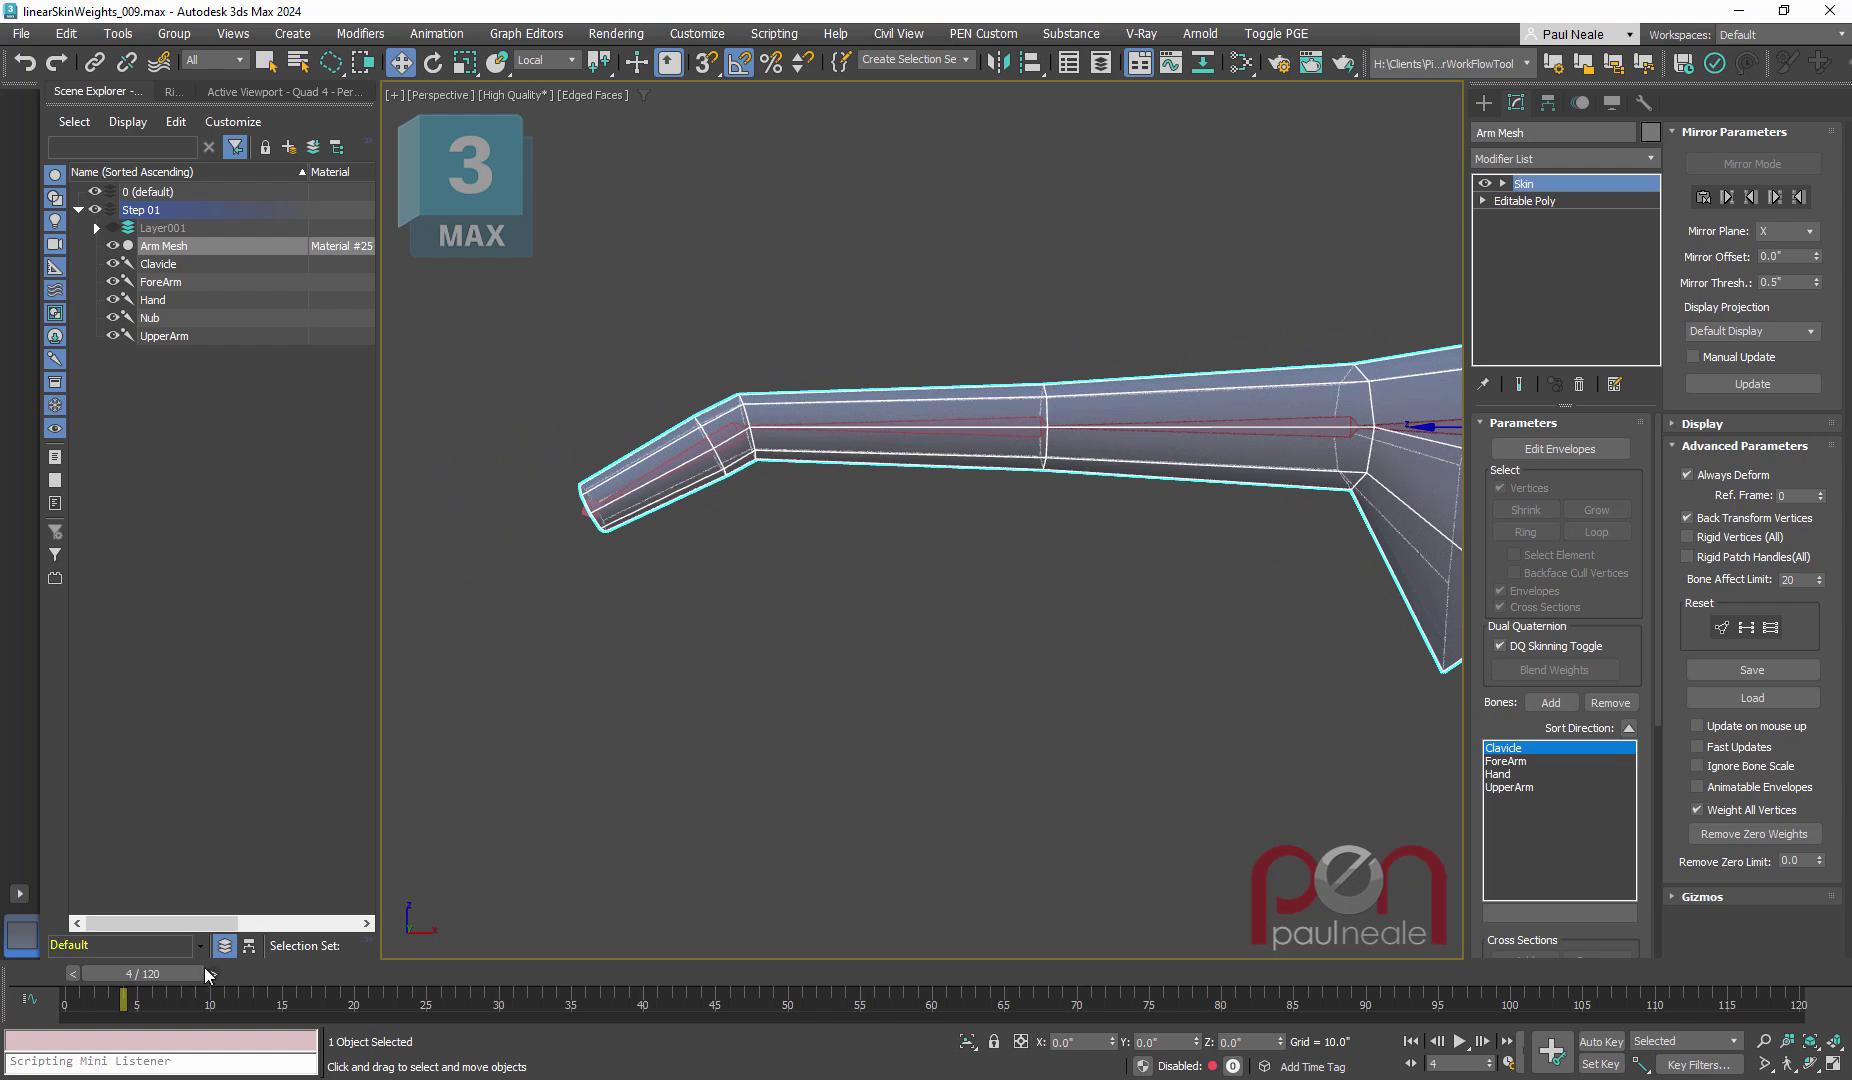
left_click_drag(187, 975, 550, 901)
key("w")
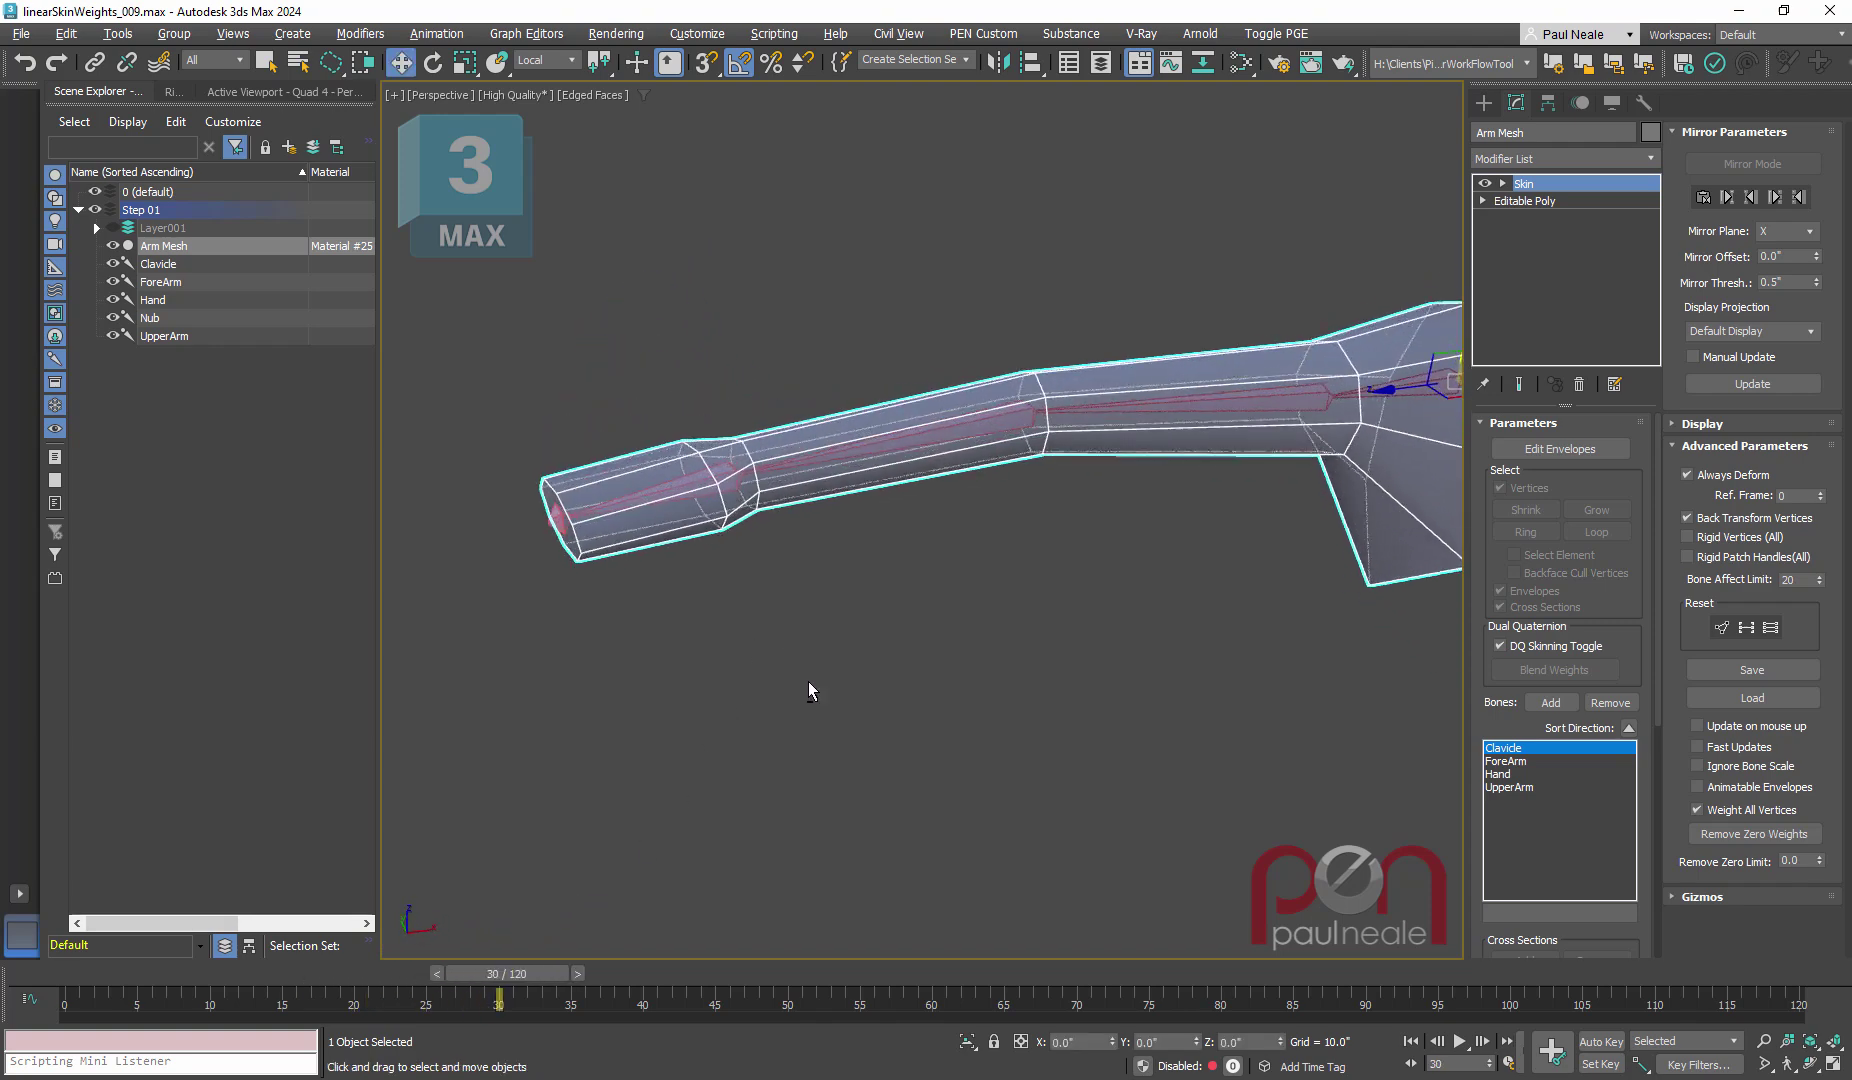
left_click_drag(512, 975, 938, 938)
key("w")
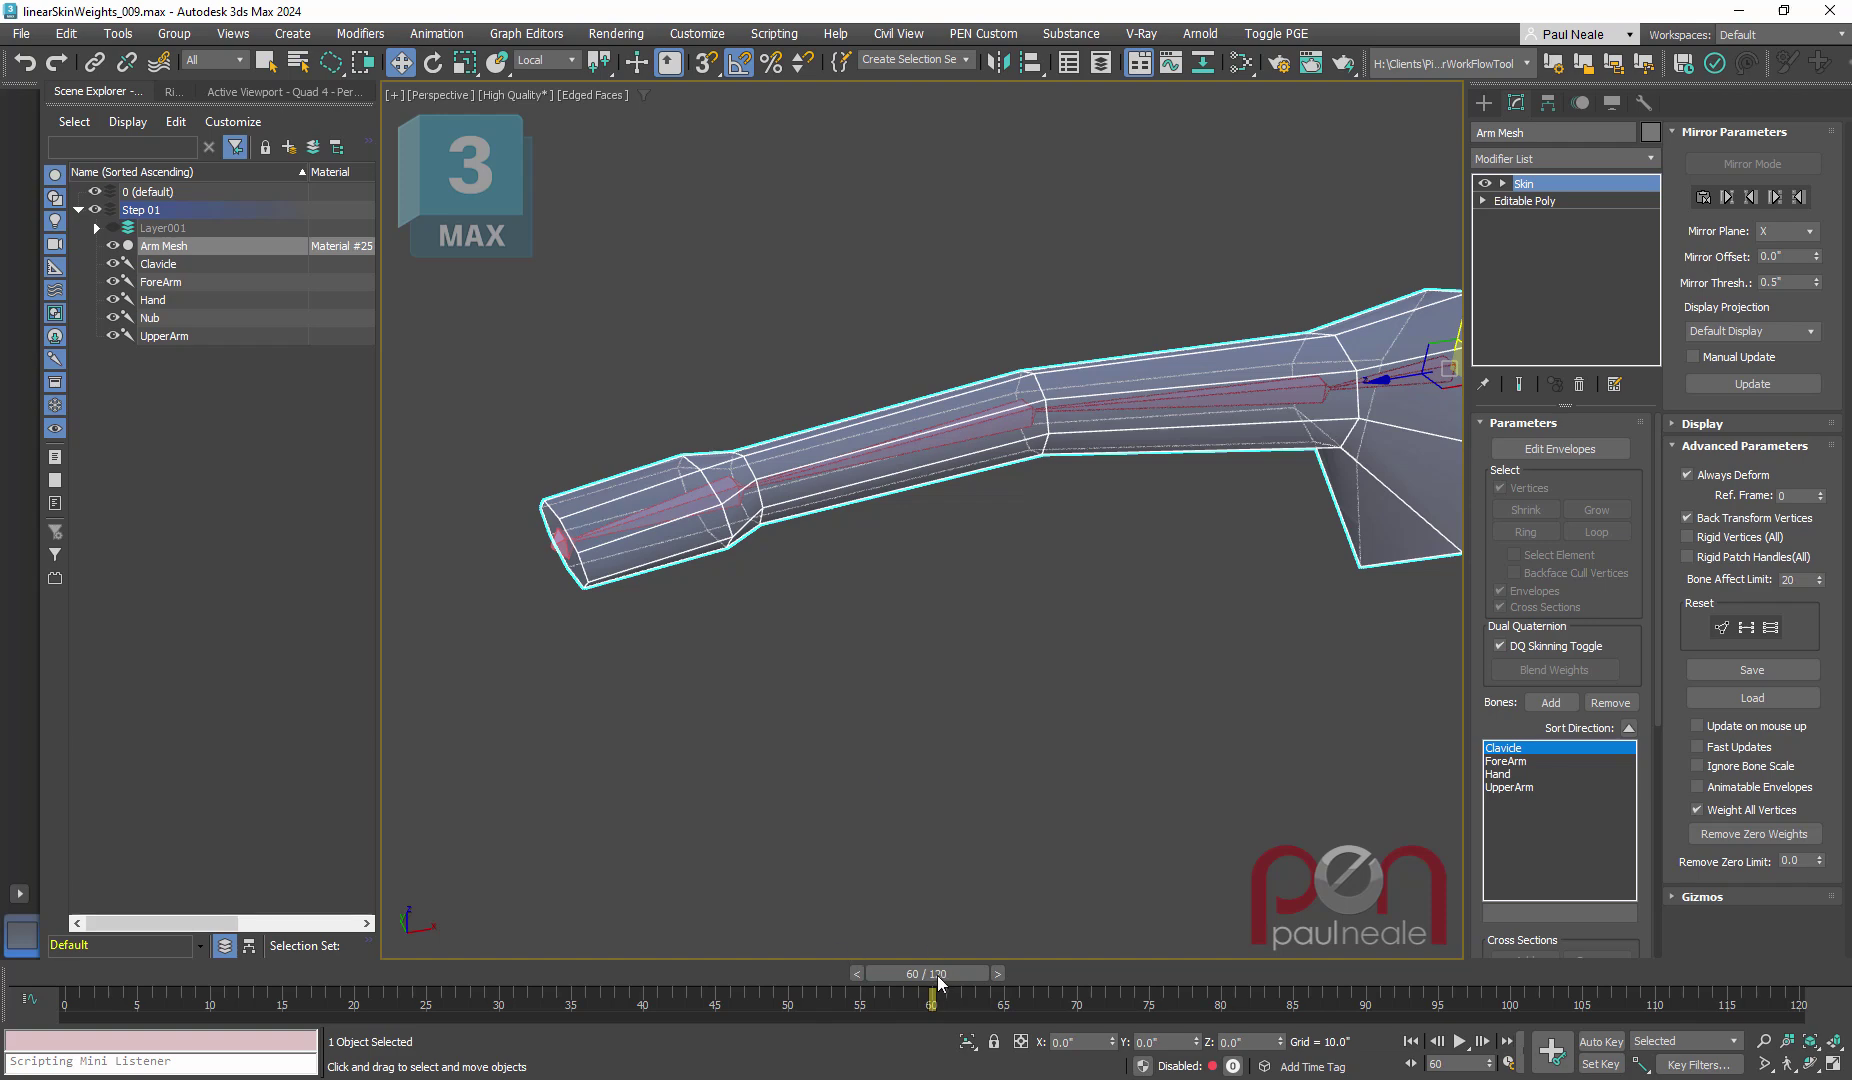
Step: Zoom onto the elbow, scrub between frames 67 and 71 to see the pinch, then return to frame 0
middle_click_drag(1026, 838, 928, 700, "alt")
left_click_drag(939, 978, 1048, 976)
key("w")
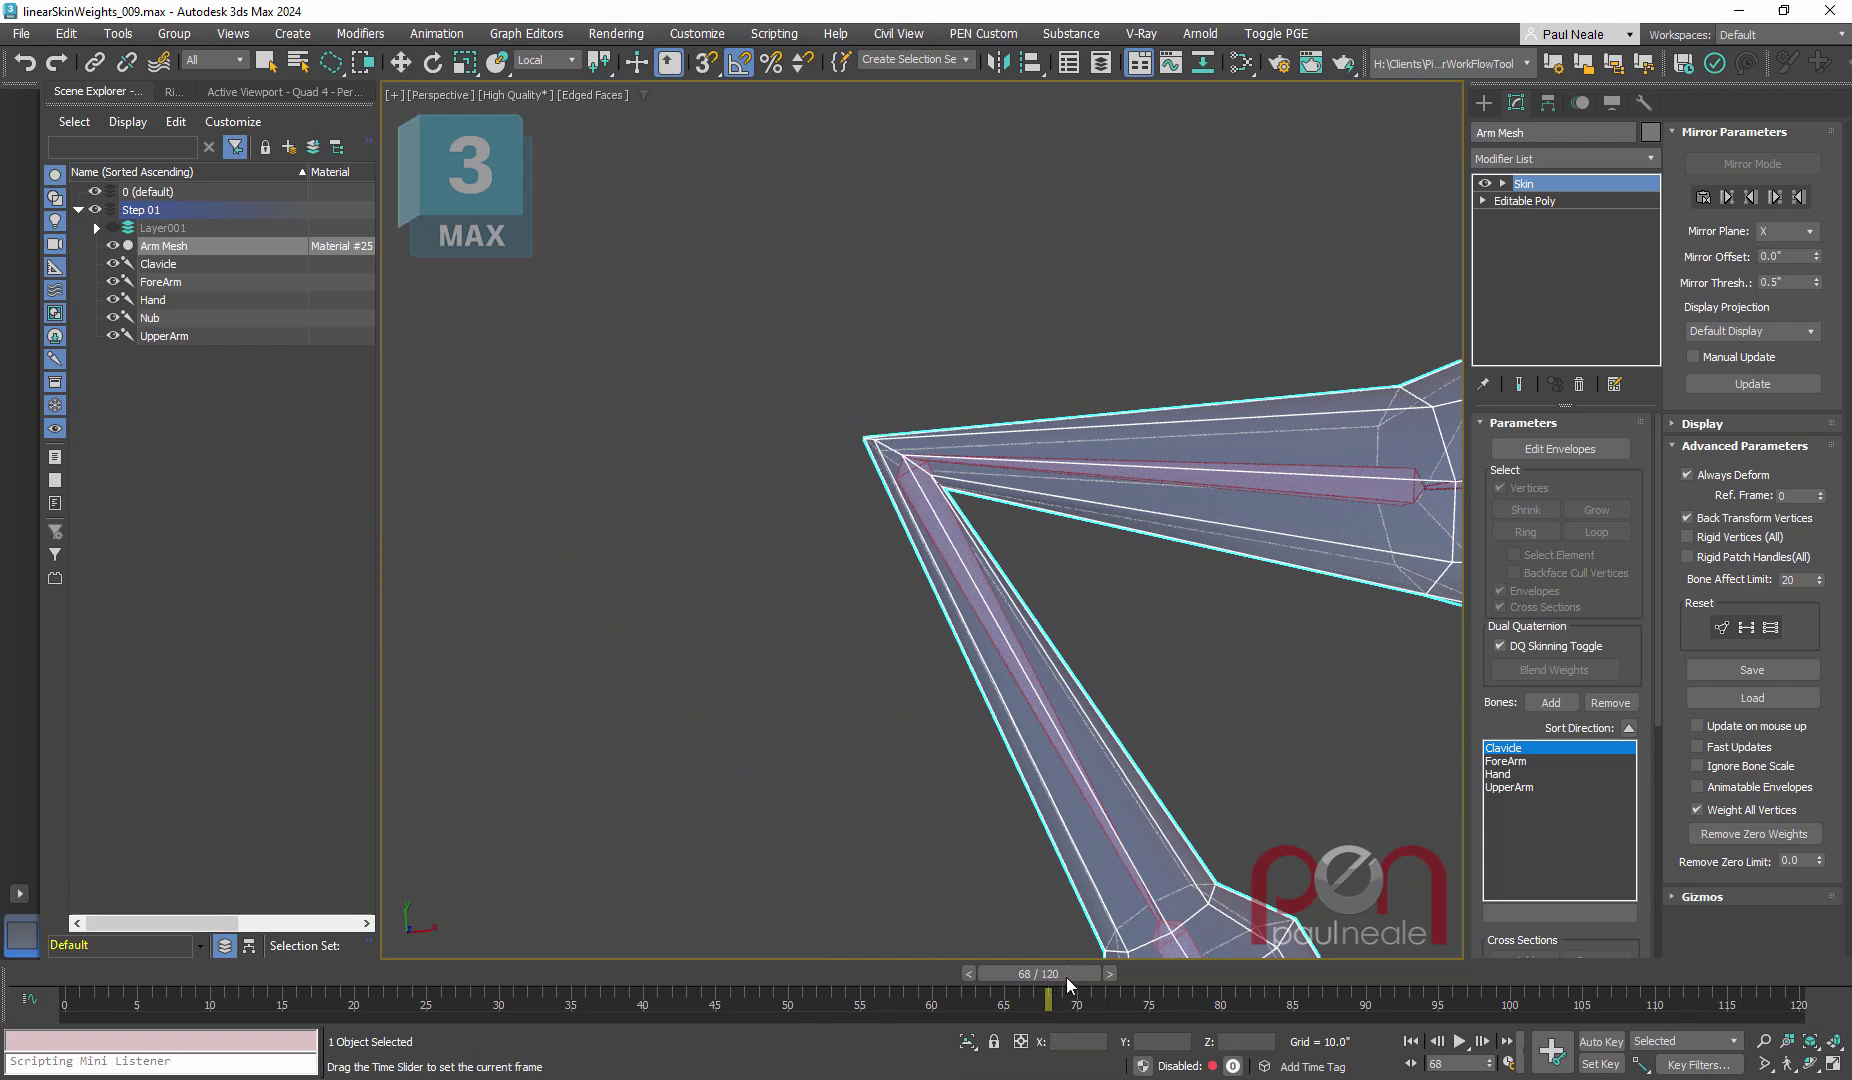
left_click_drag(1046, 978, 118, 905)
key("w")
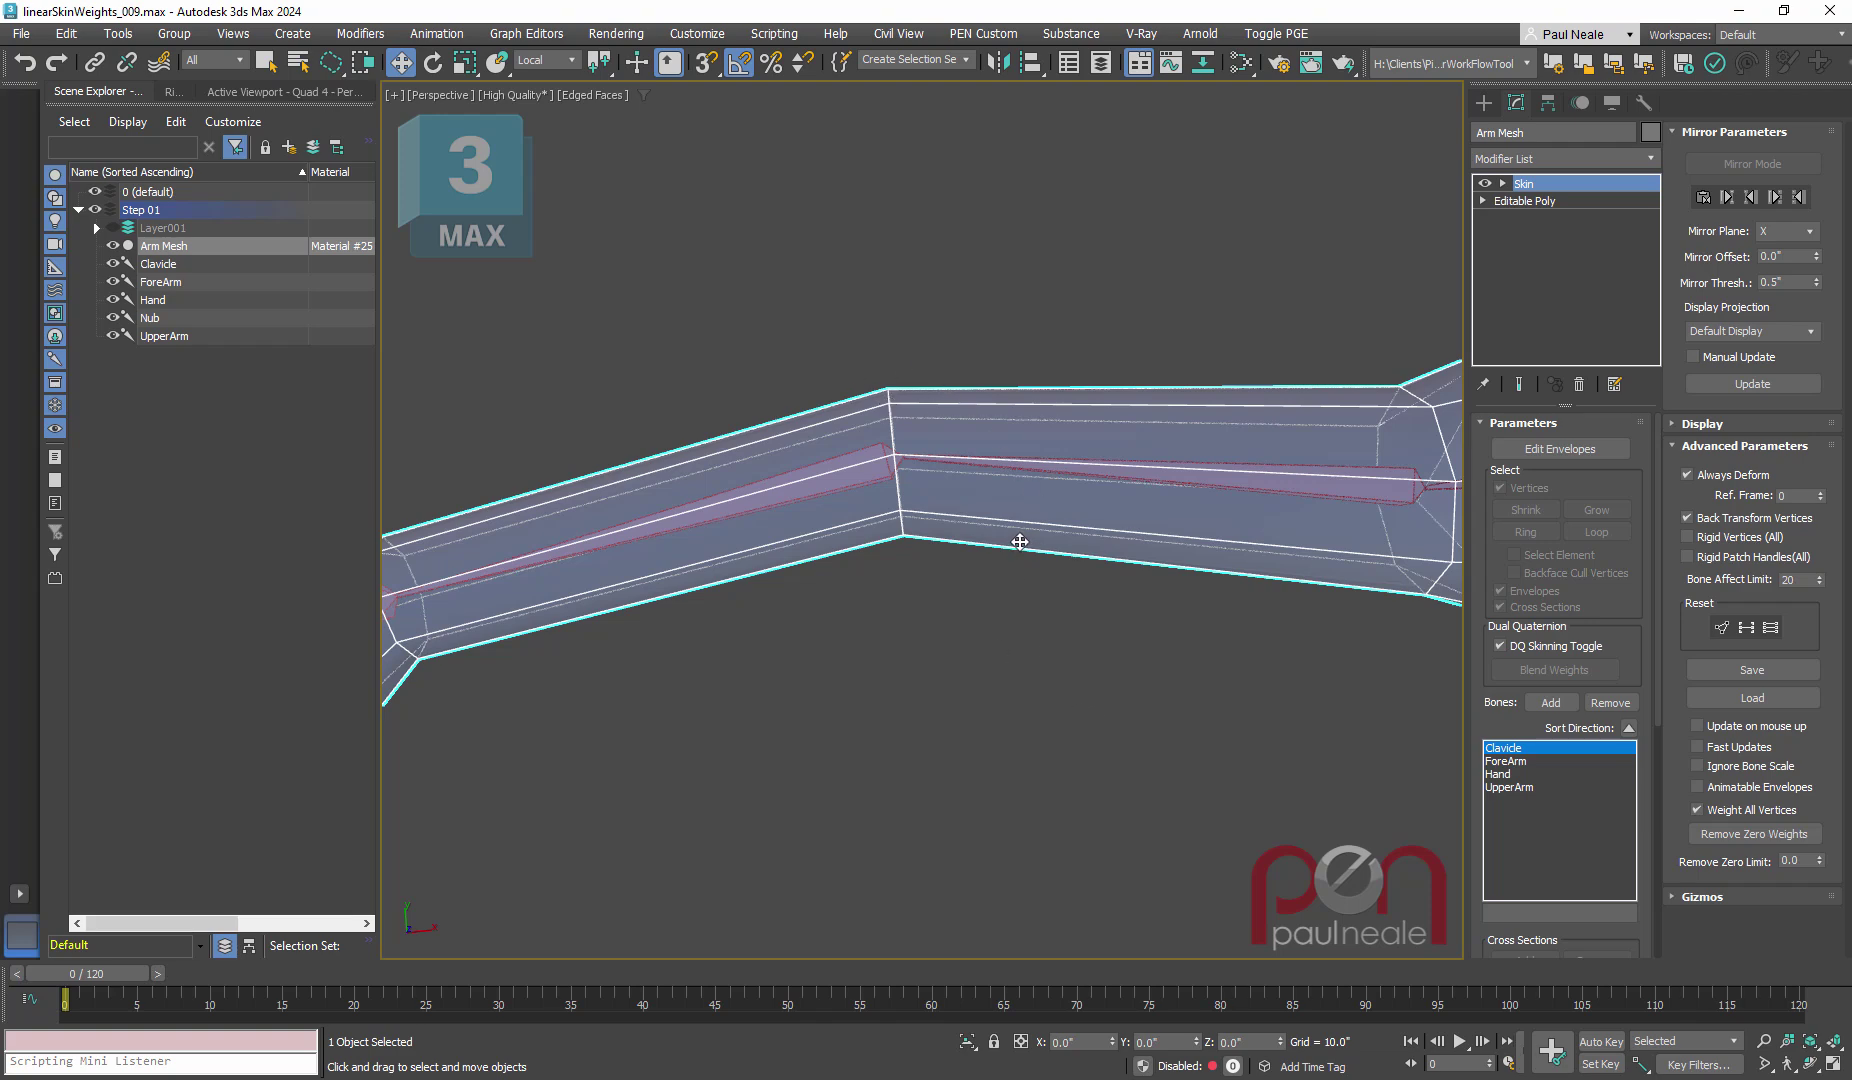
Step: Turn on Edit Envelopes and orbit in close on the elbow
scroll(912, 415, "up", 4)
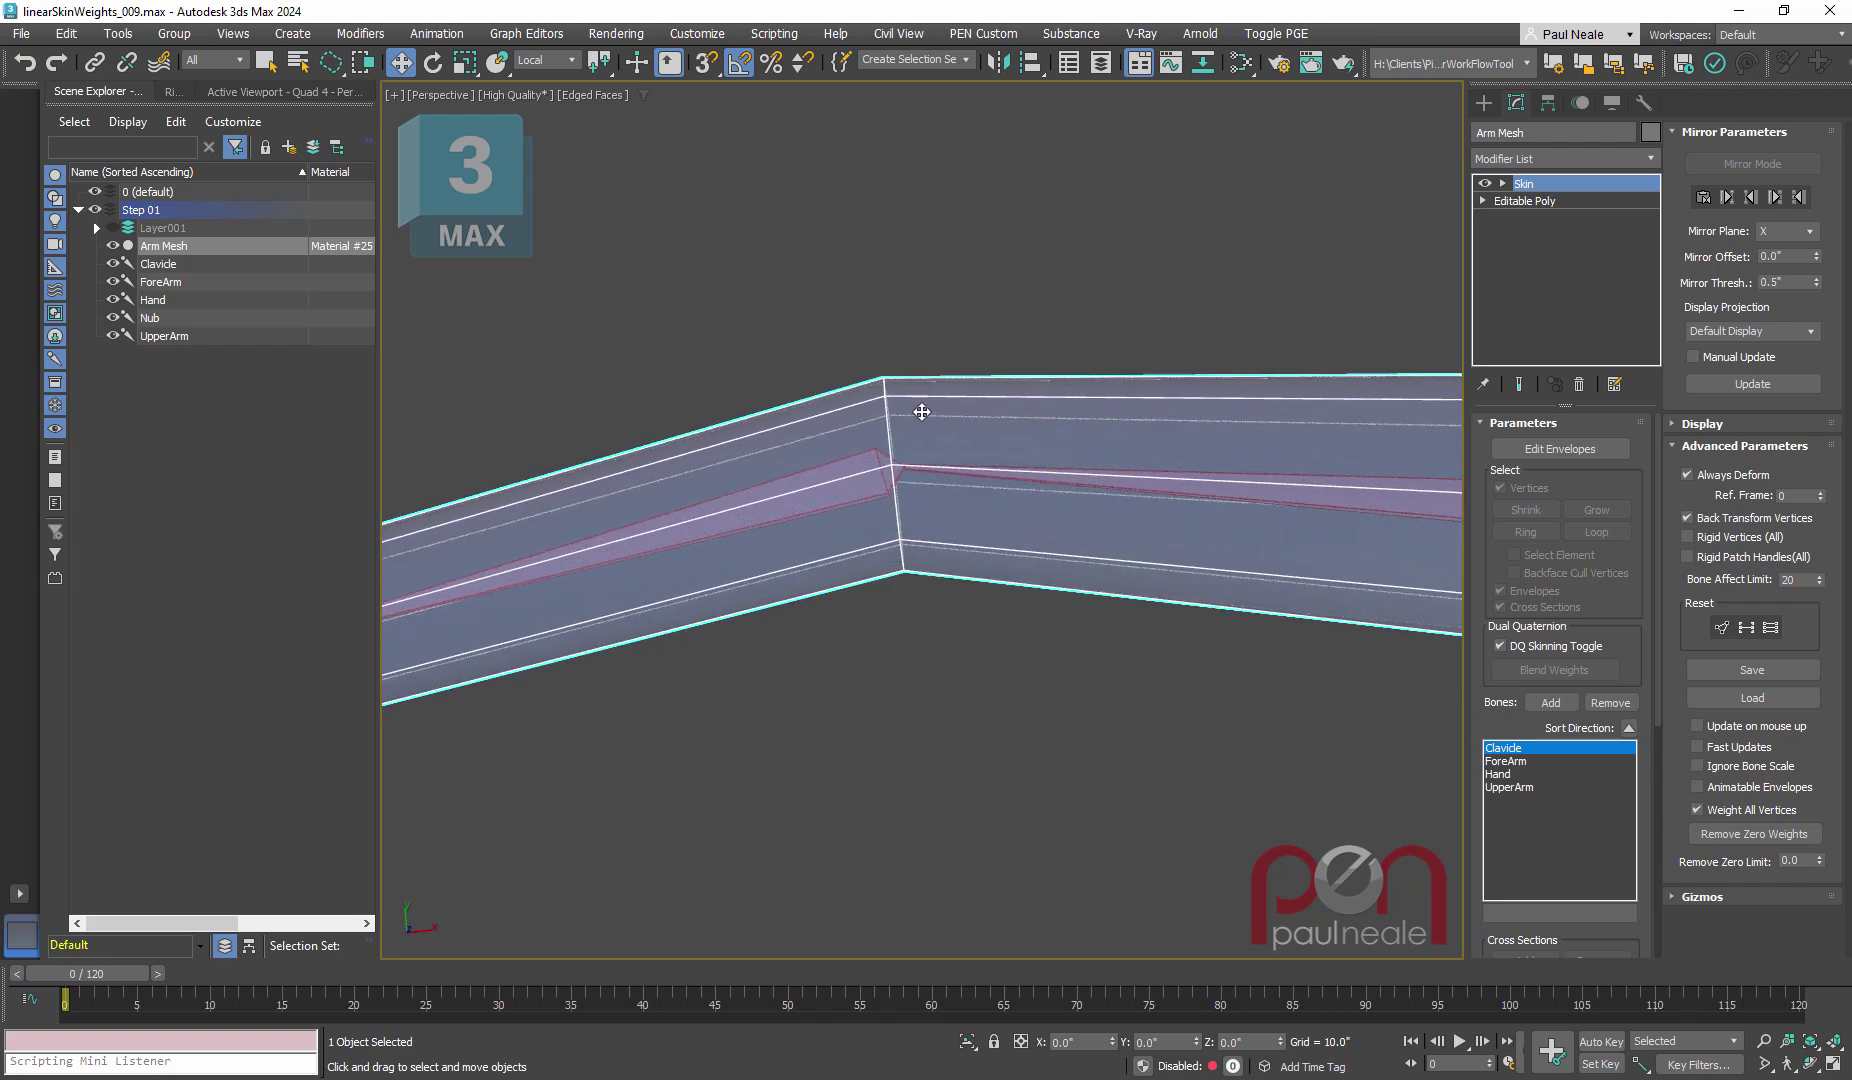
key("alt+e")
scroll(890, 375, "up", 3)
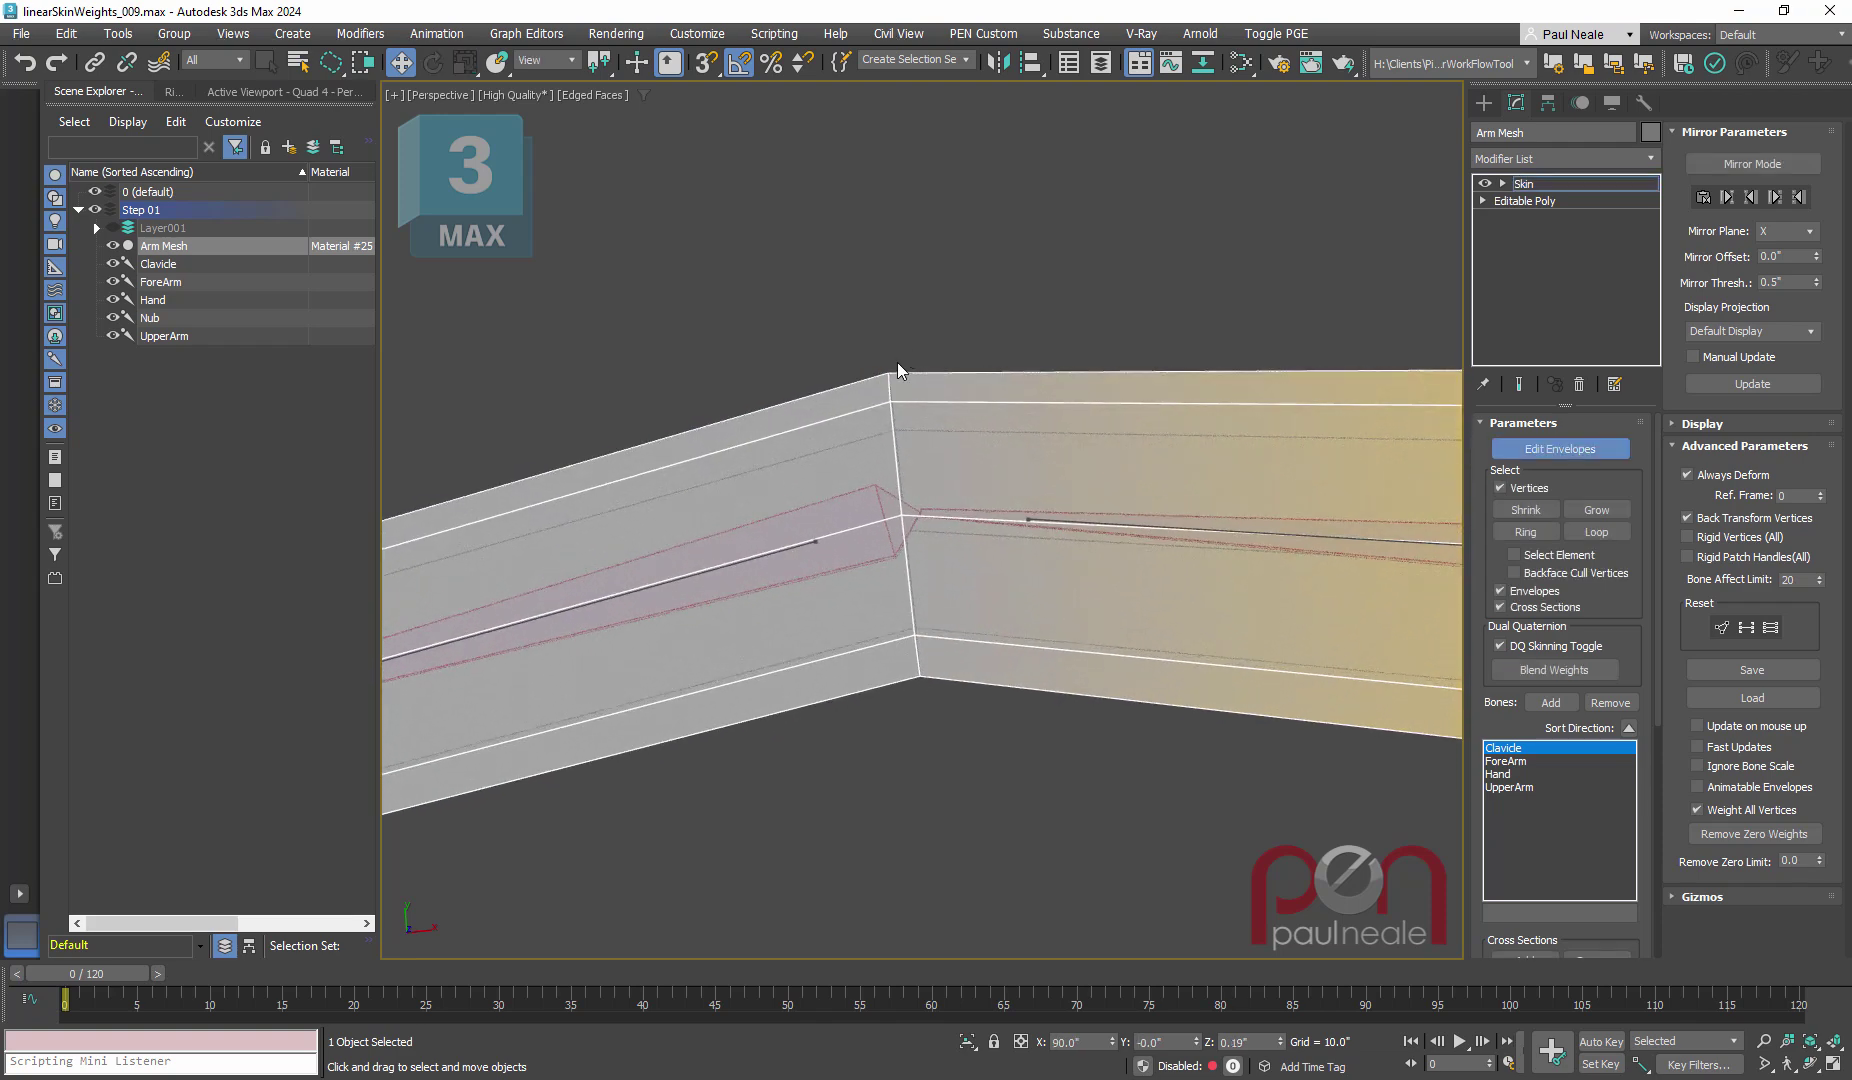
middle_click_drag(872, 434, 1250, 620, "alt")
scroll(1520, 850, "down", 6)
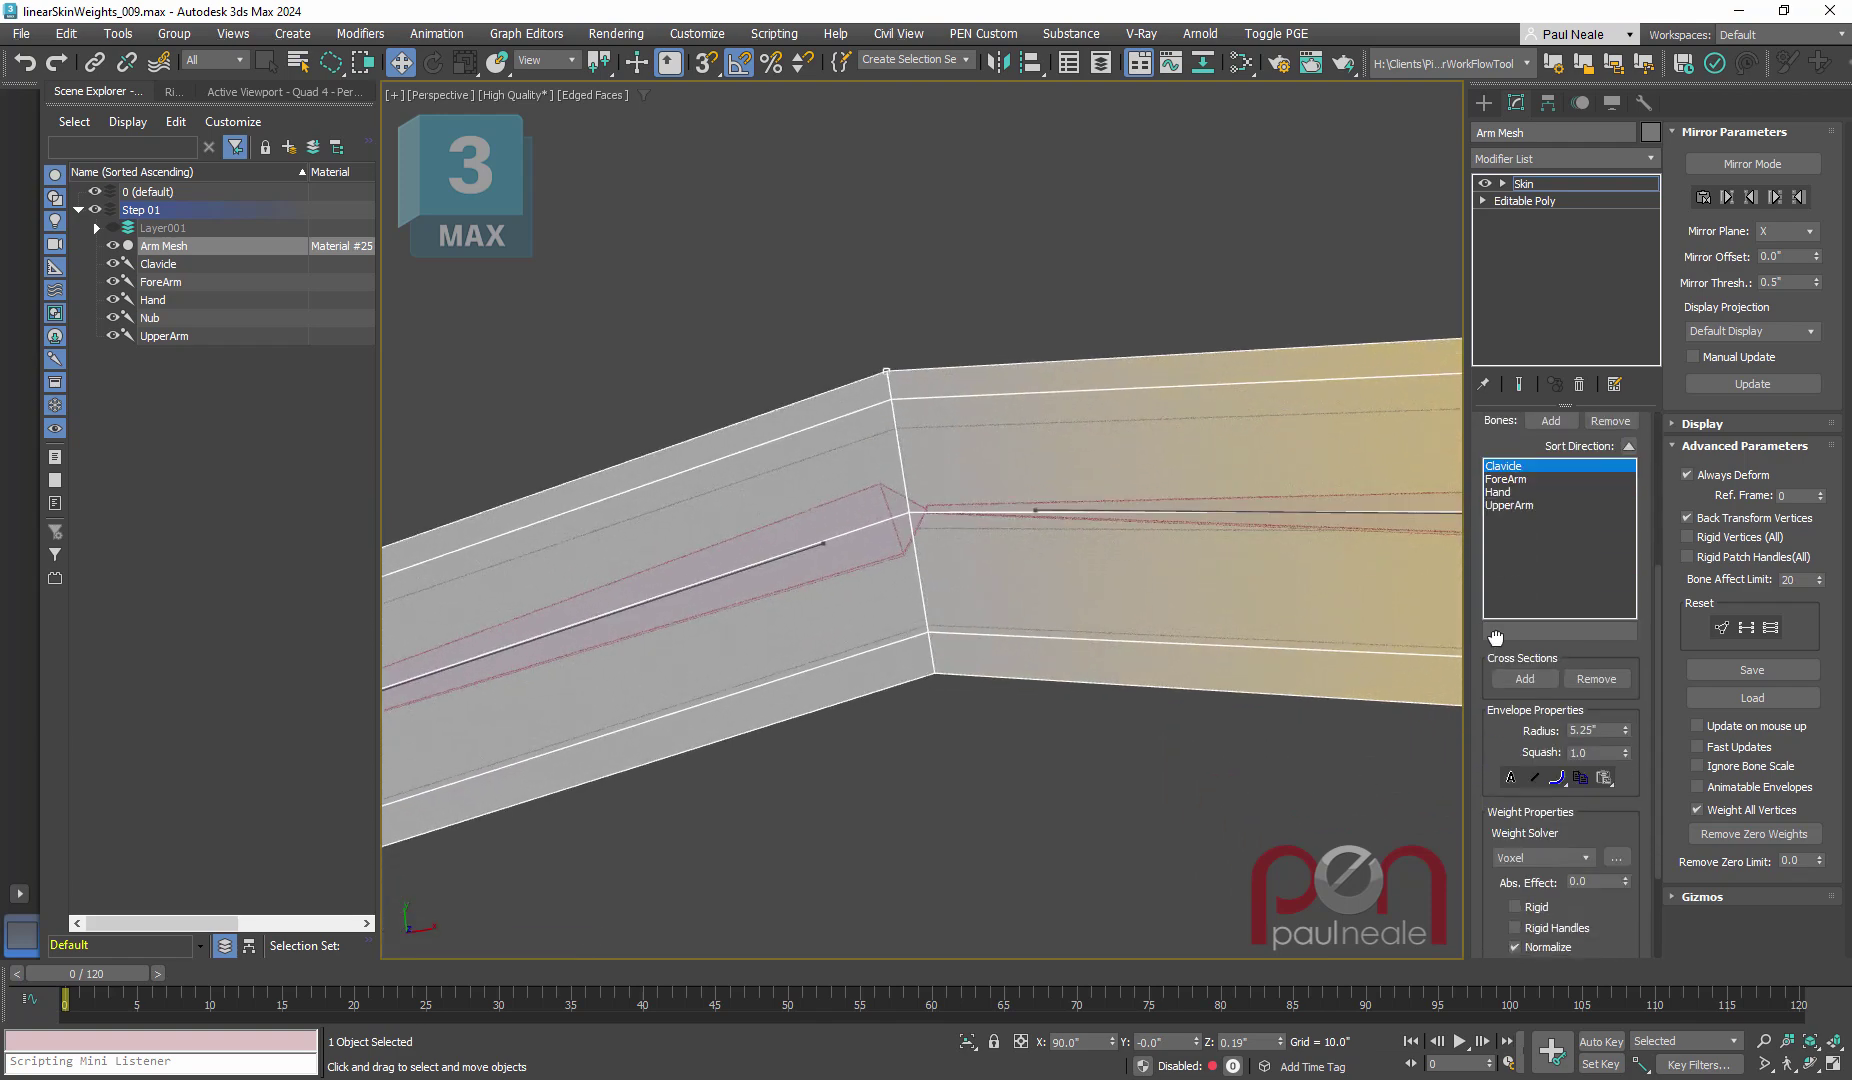
Step: Show the elbow vertex's 0.500 UpperArm / 0.500 ForeArm weights in the Weight Tool and unhide Layer001's point helpers
left_click(1502, 859)
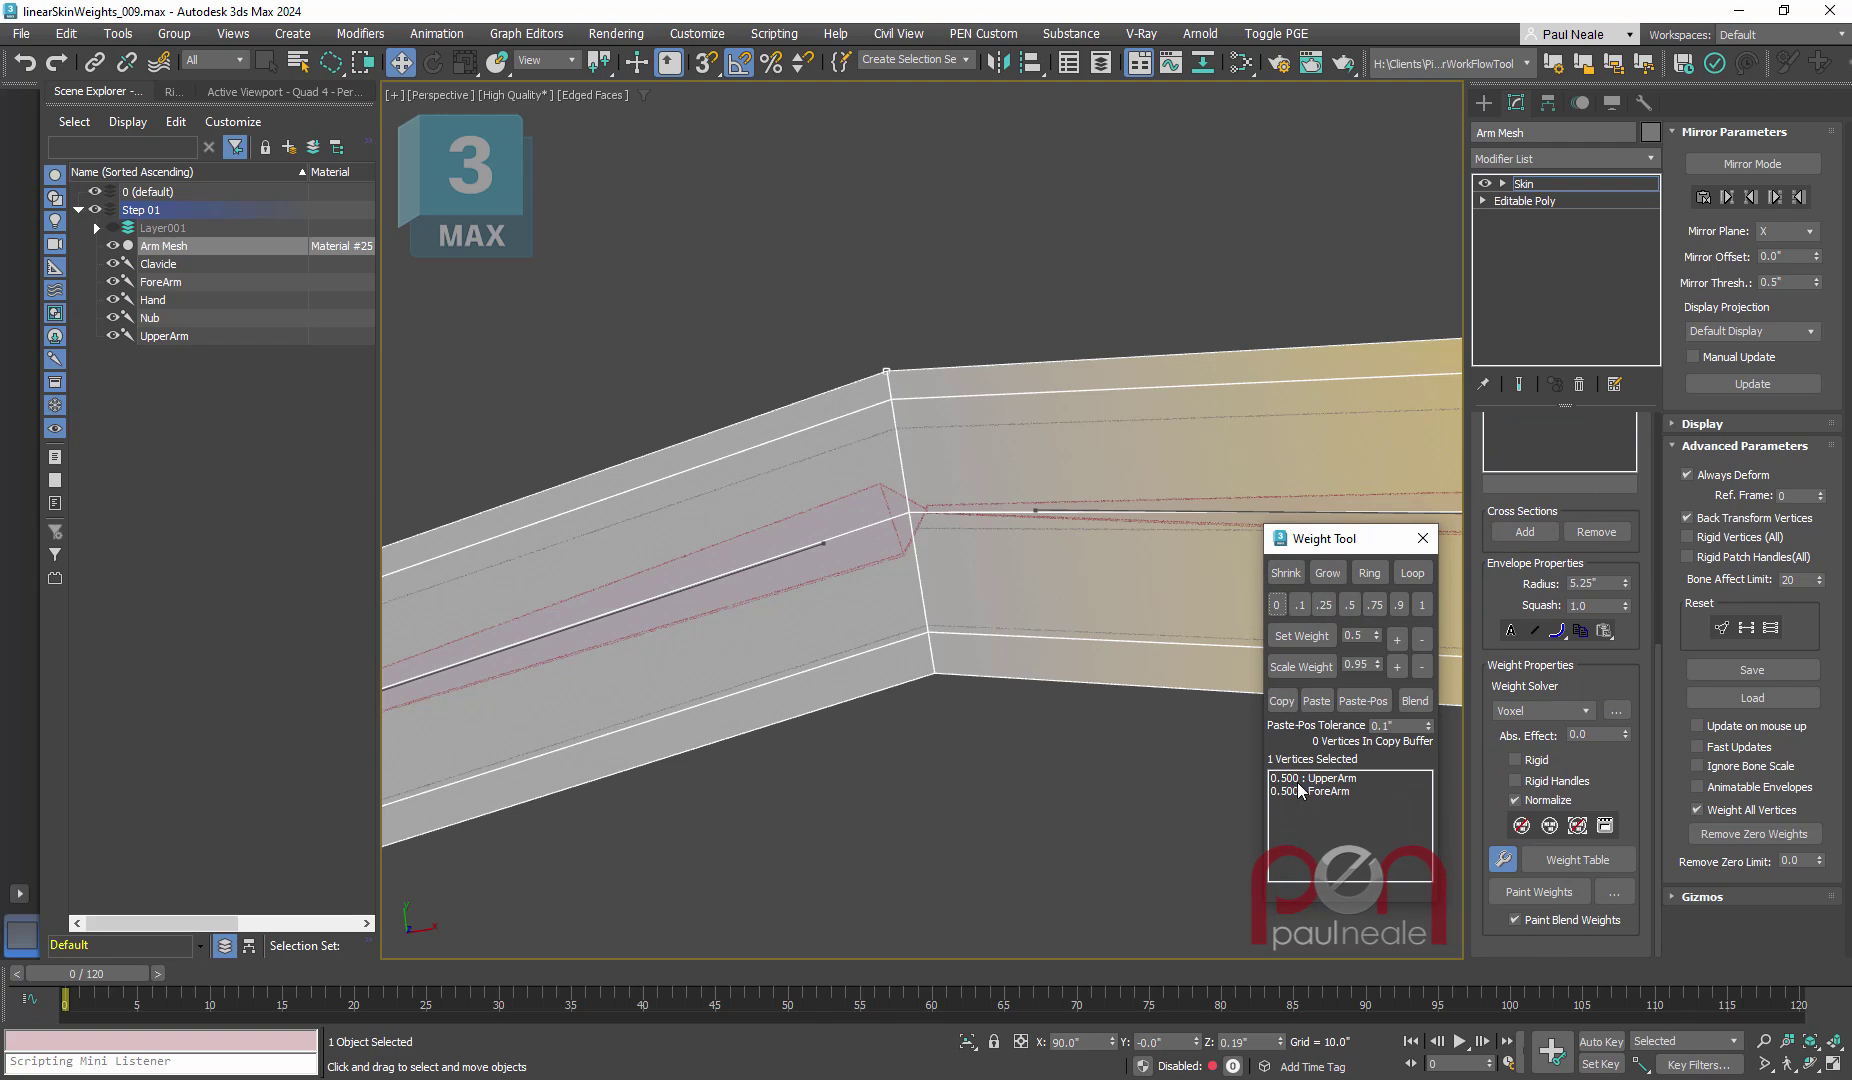
left_click(1332, 791)
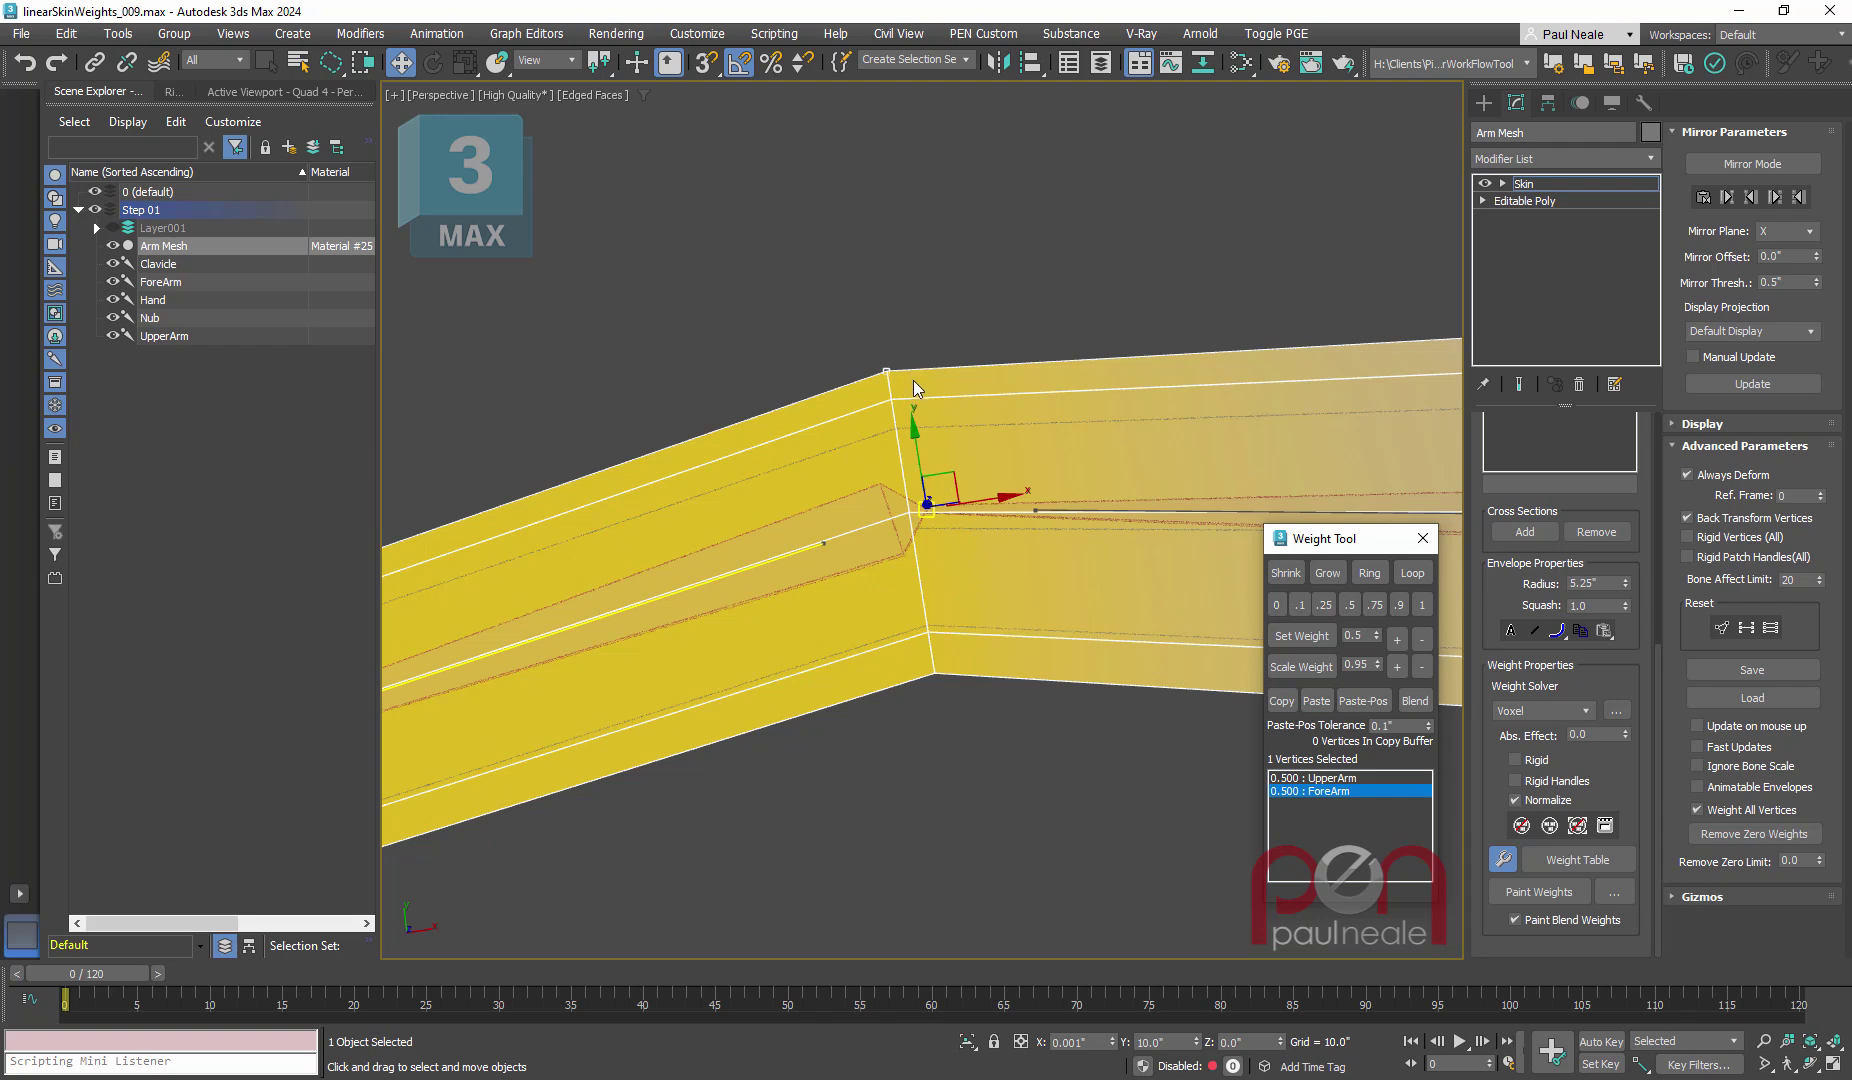
left_click_drag(1350, 540, 1370, 562)
left_click(120, 245)
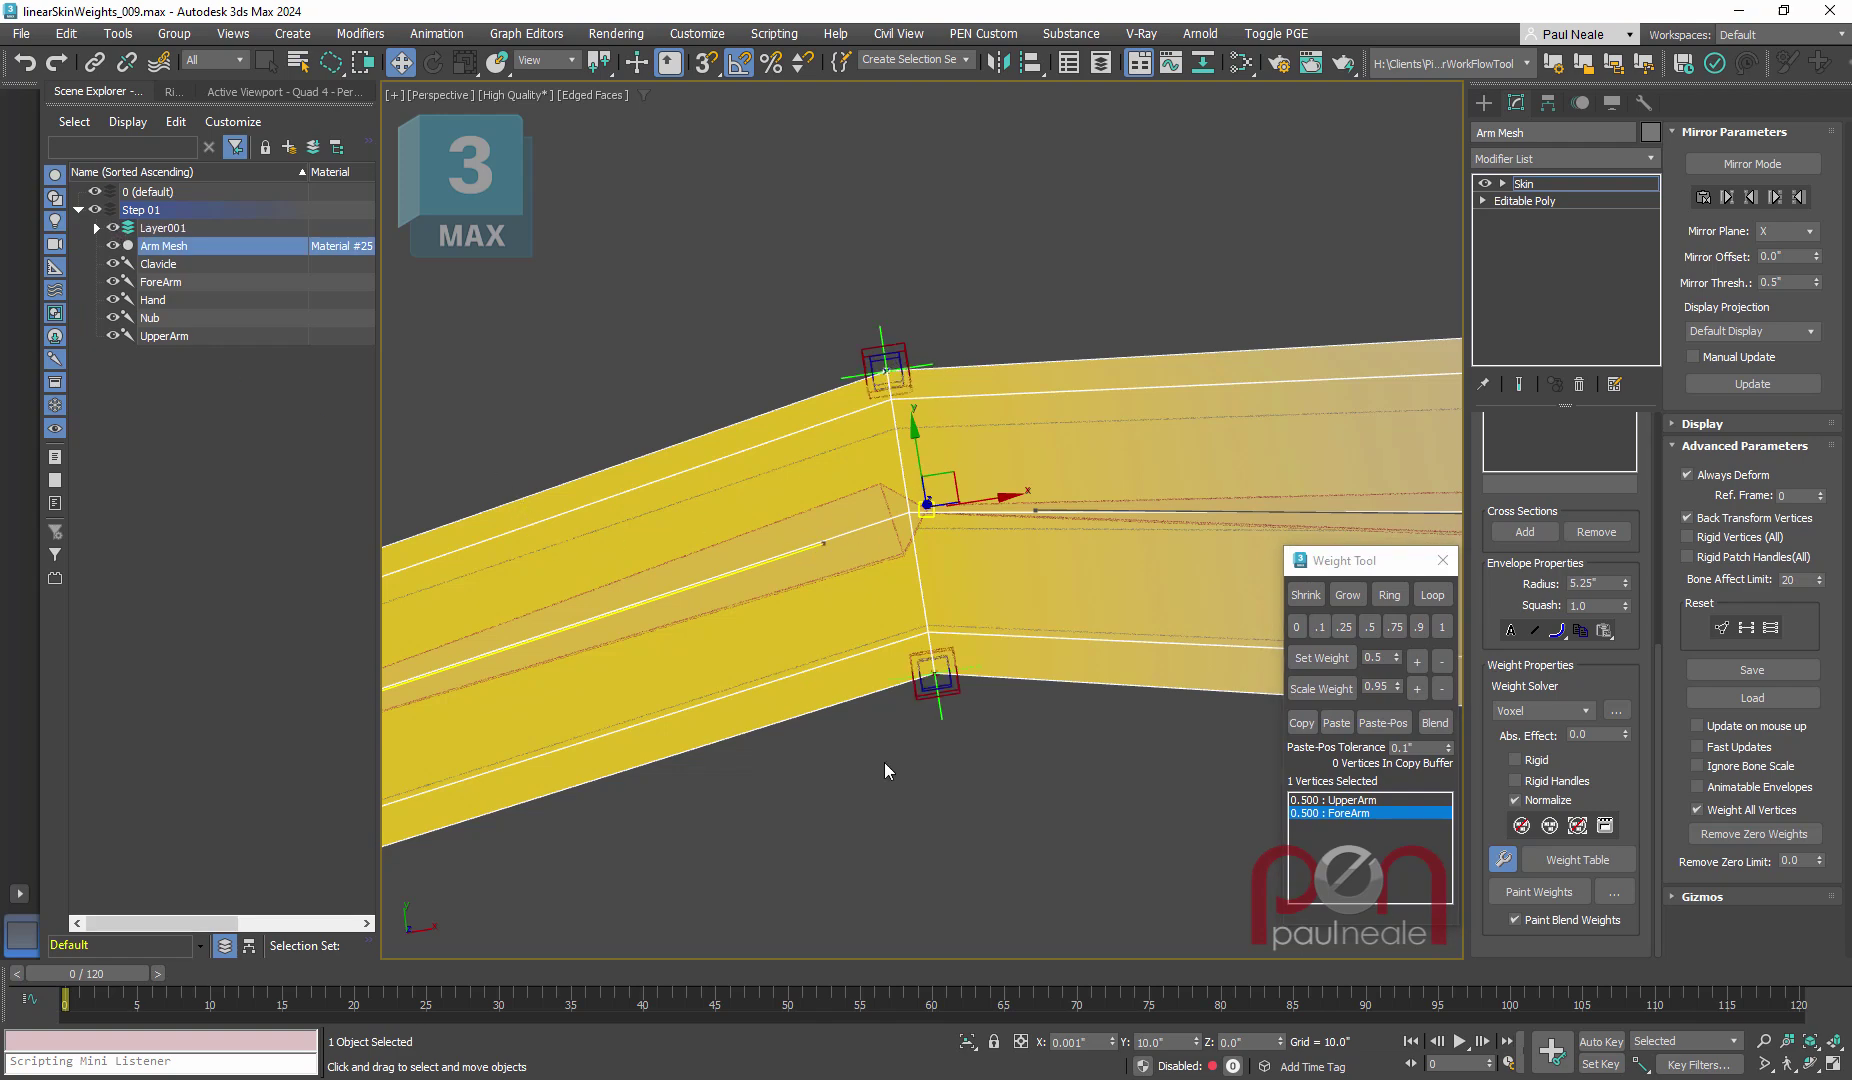
key("ctrl+b")
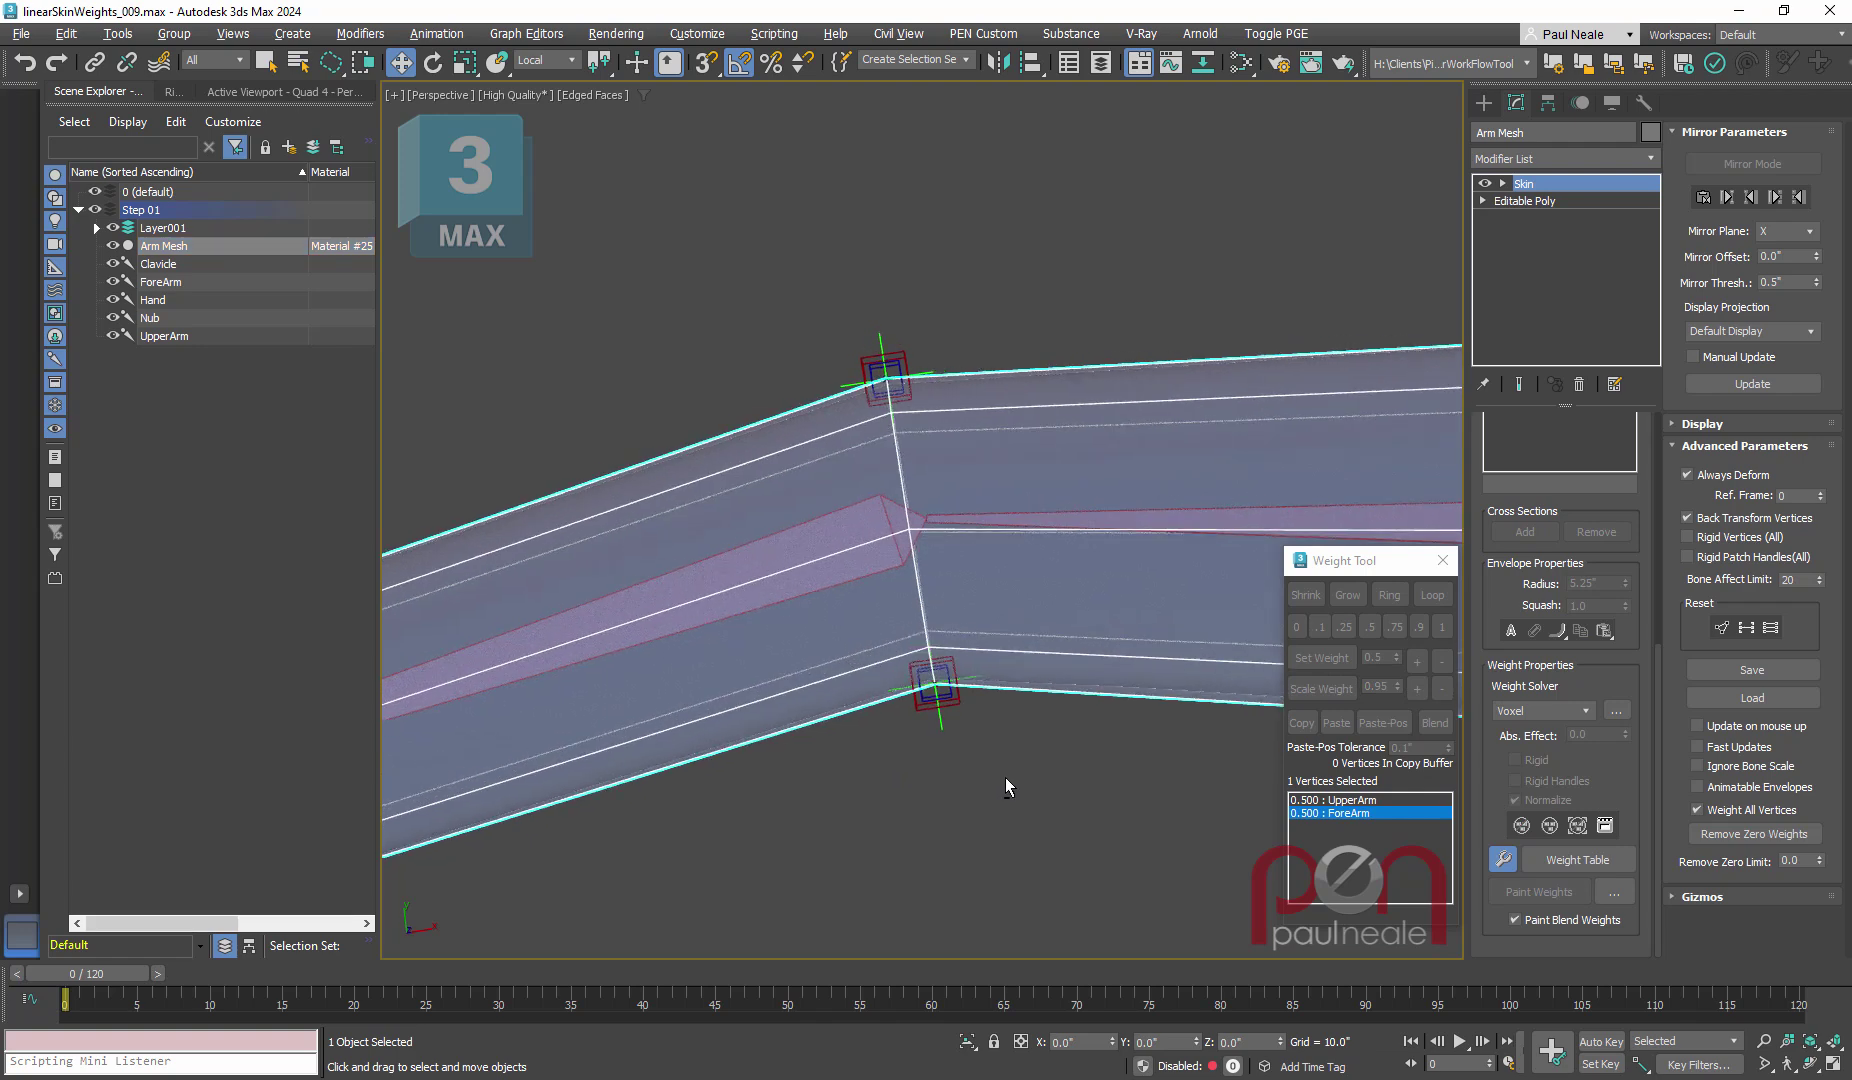
middle_click_drag(969, 648, 959, 587)
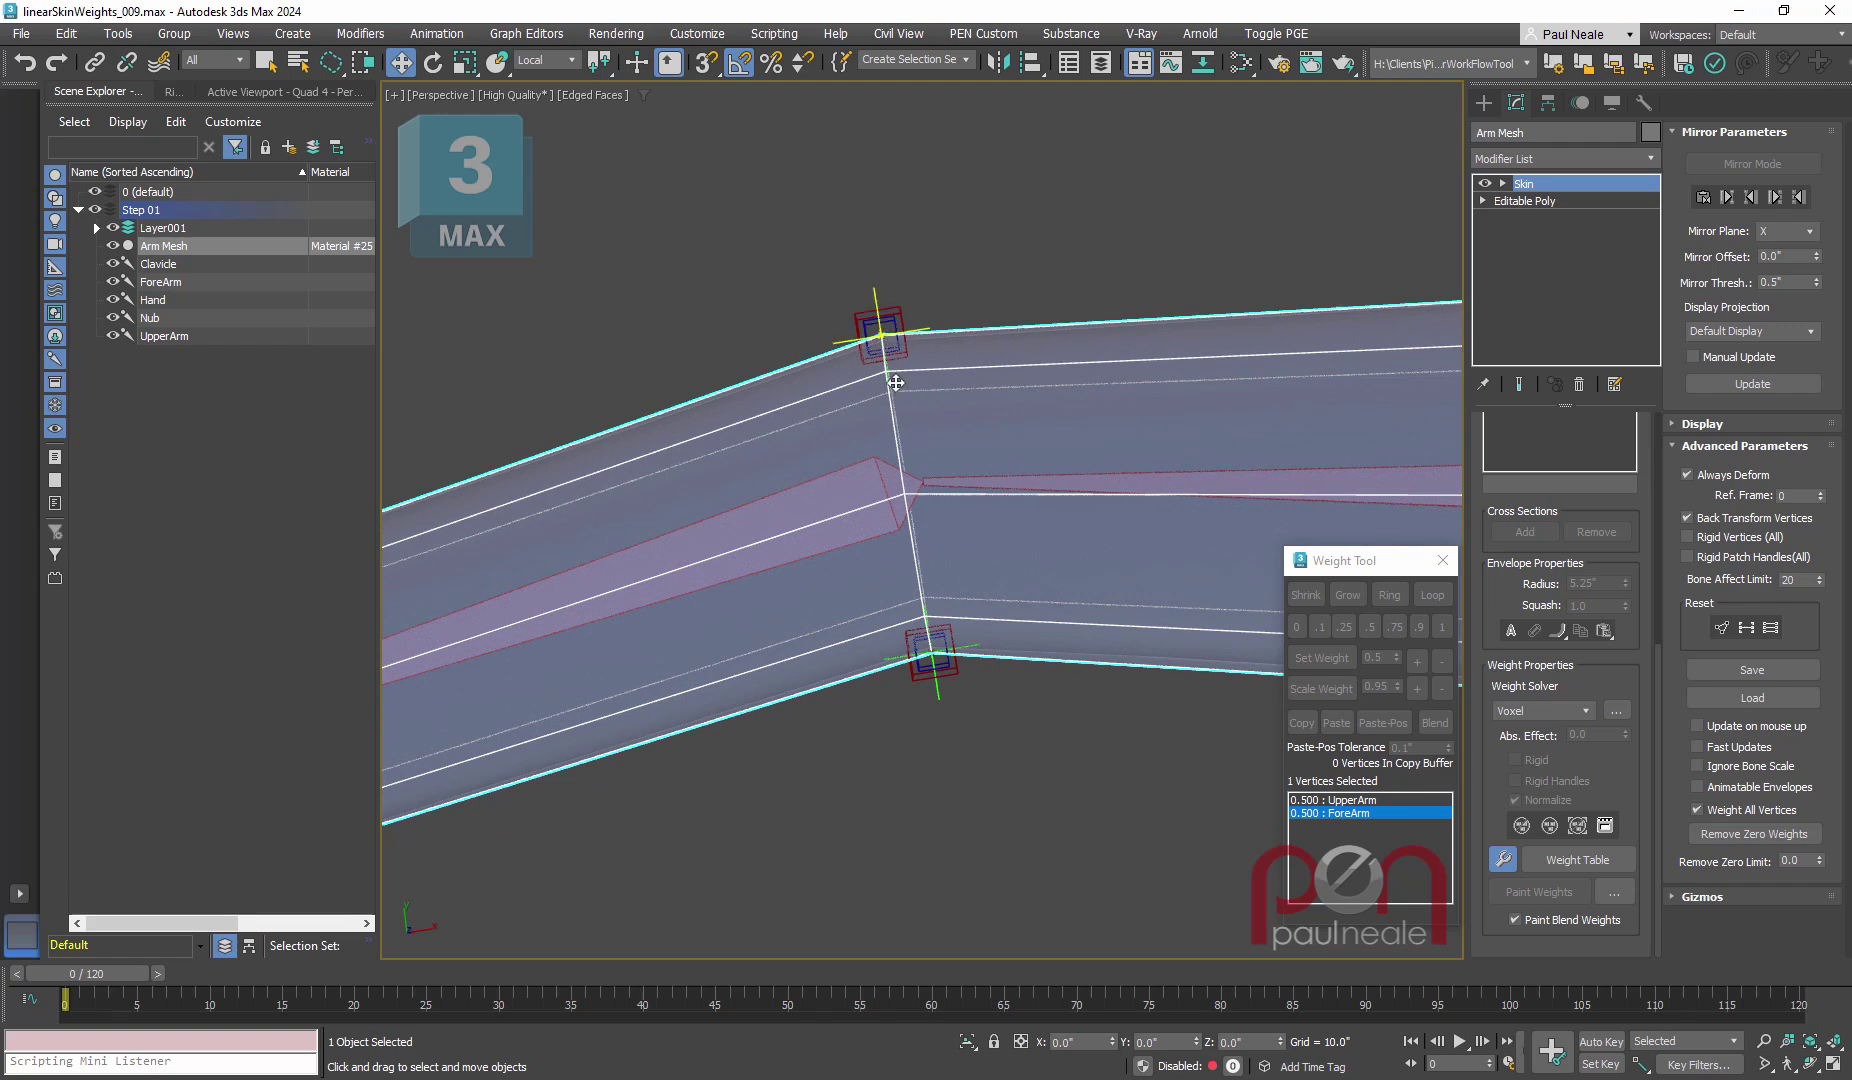
left_click(882, 322)
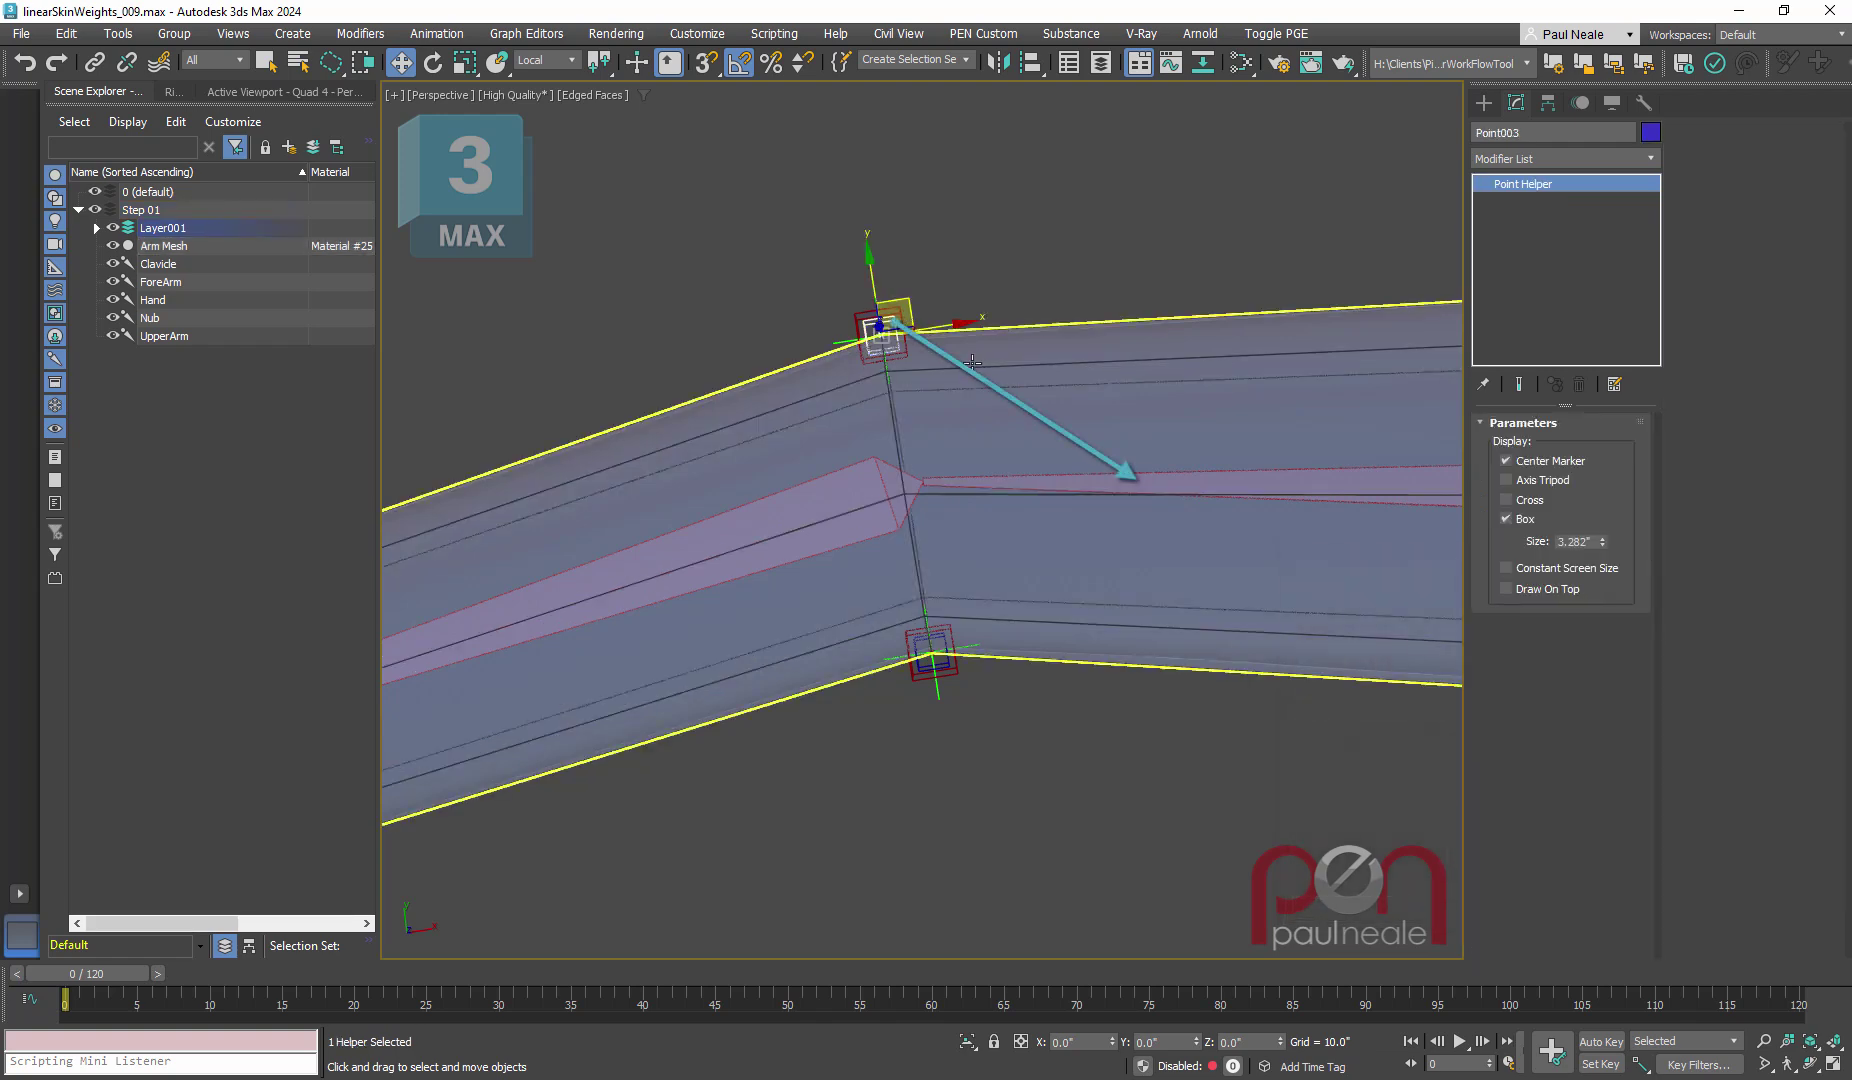
left_click(1077, 493)
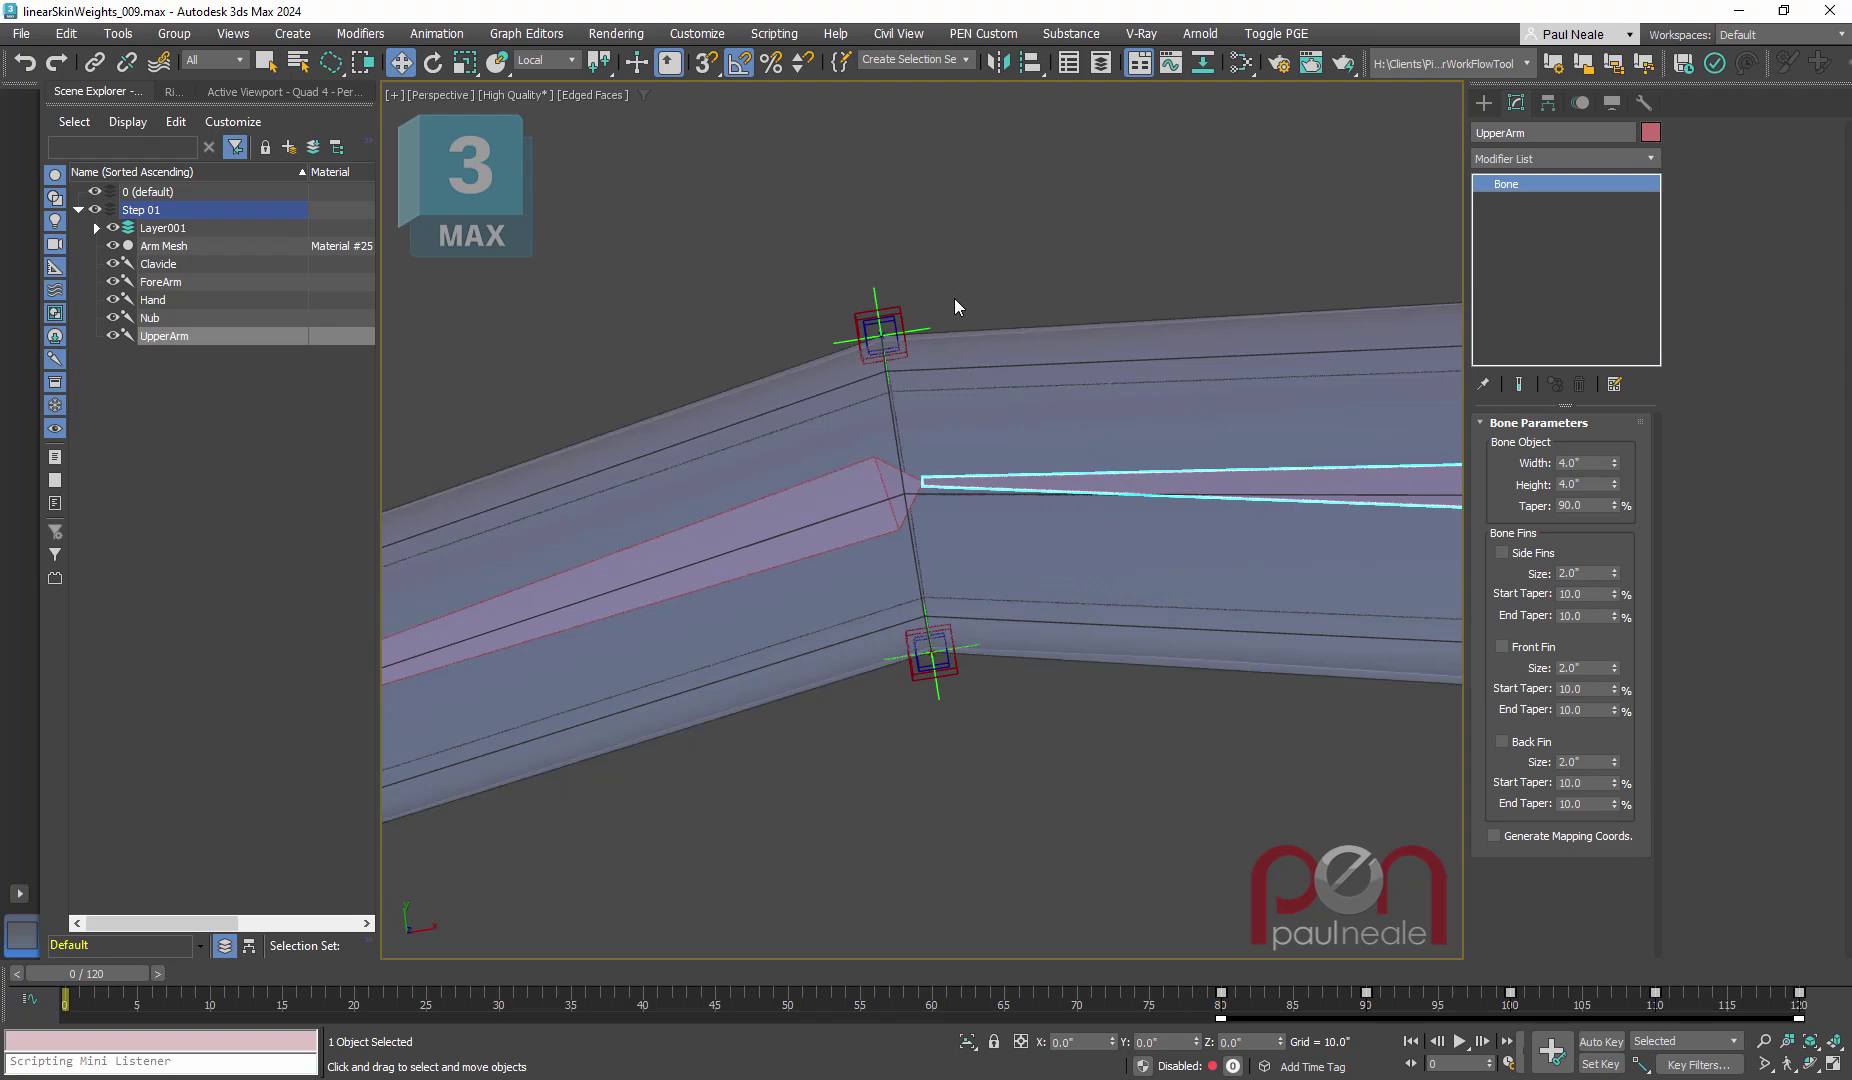
left_click(897, 307)
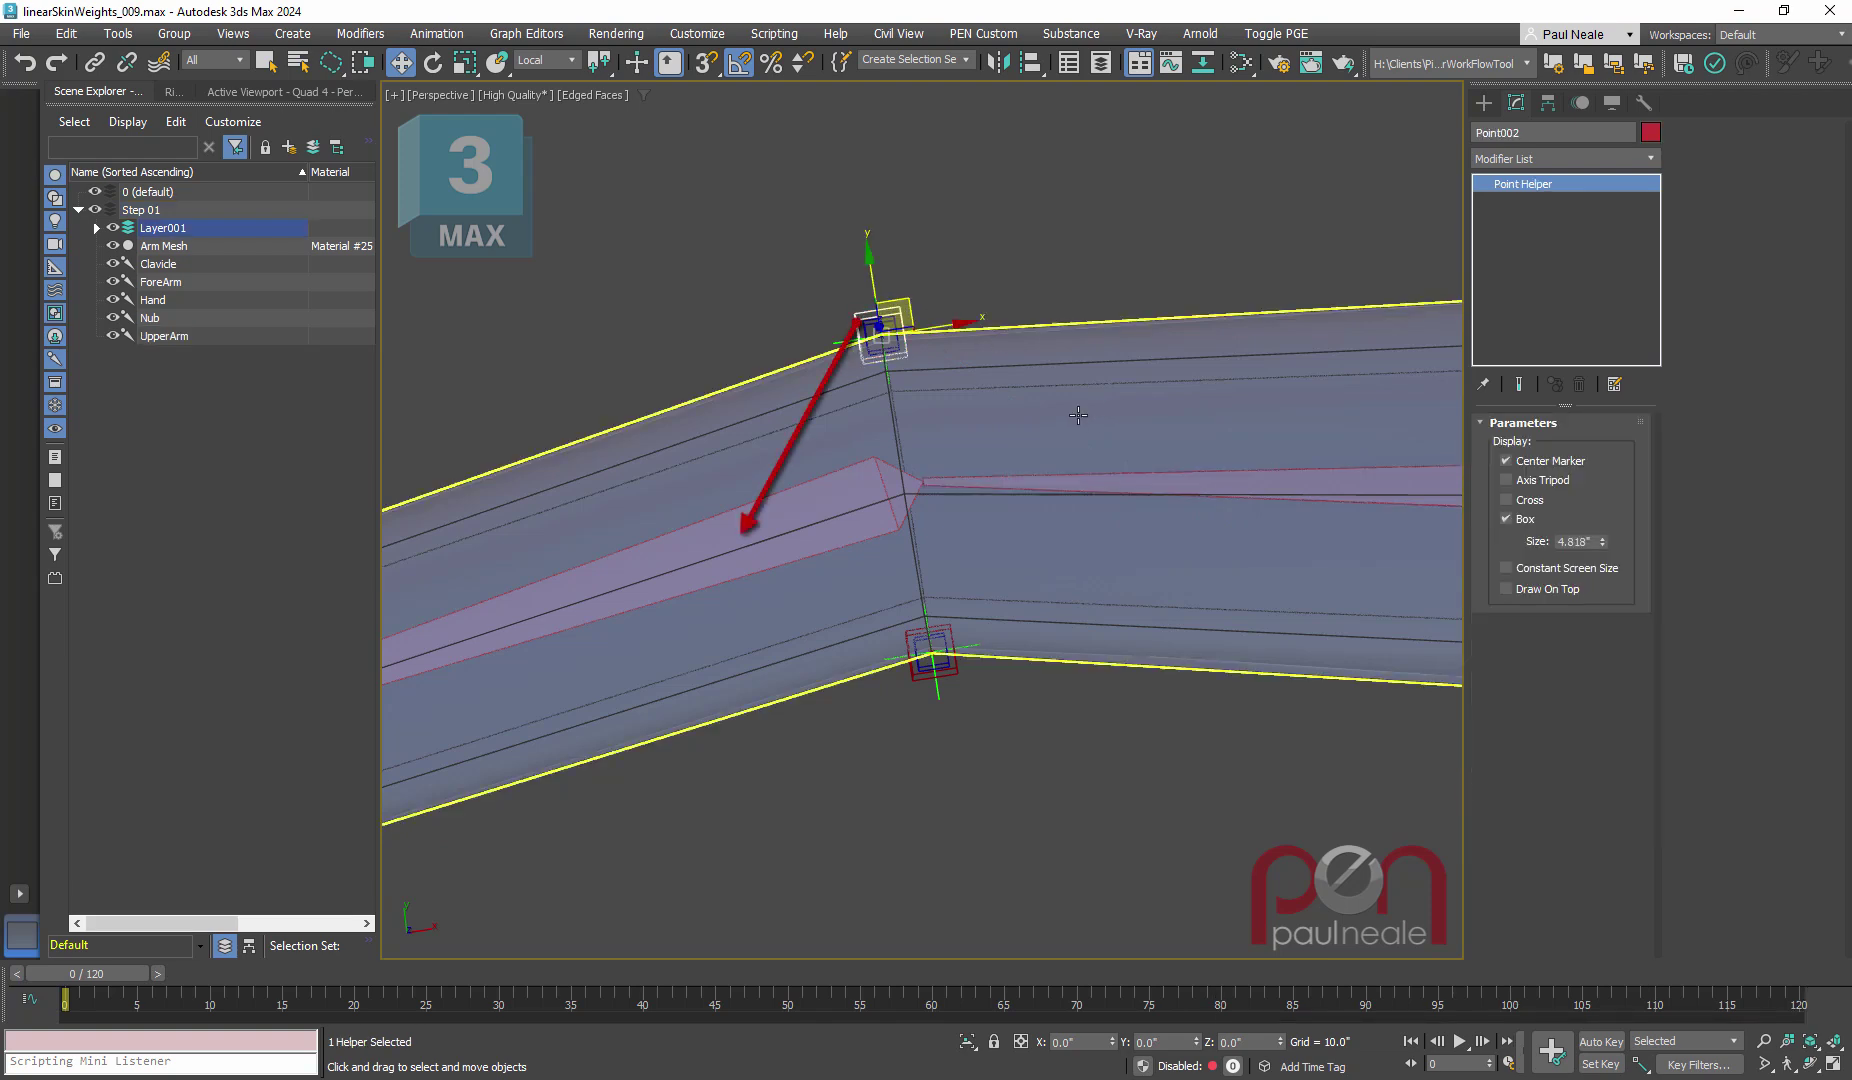
key("Page_Up")
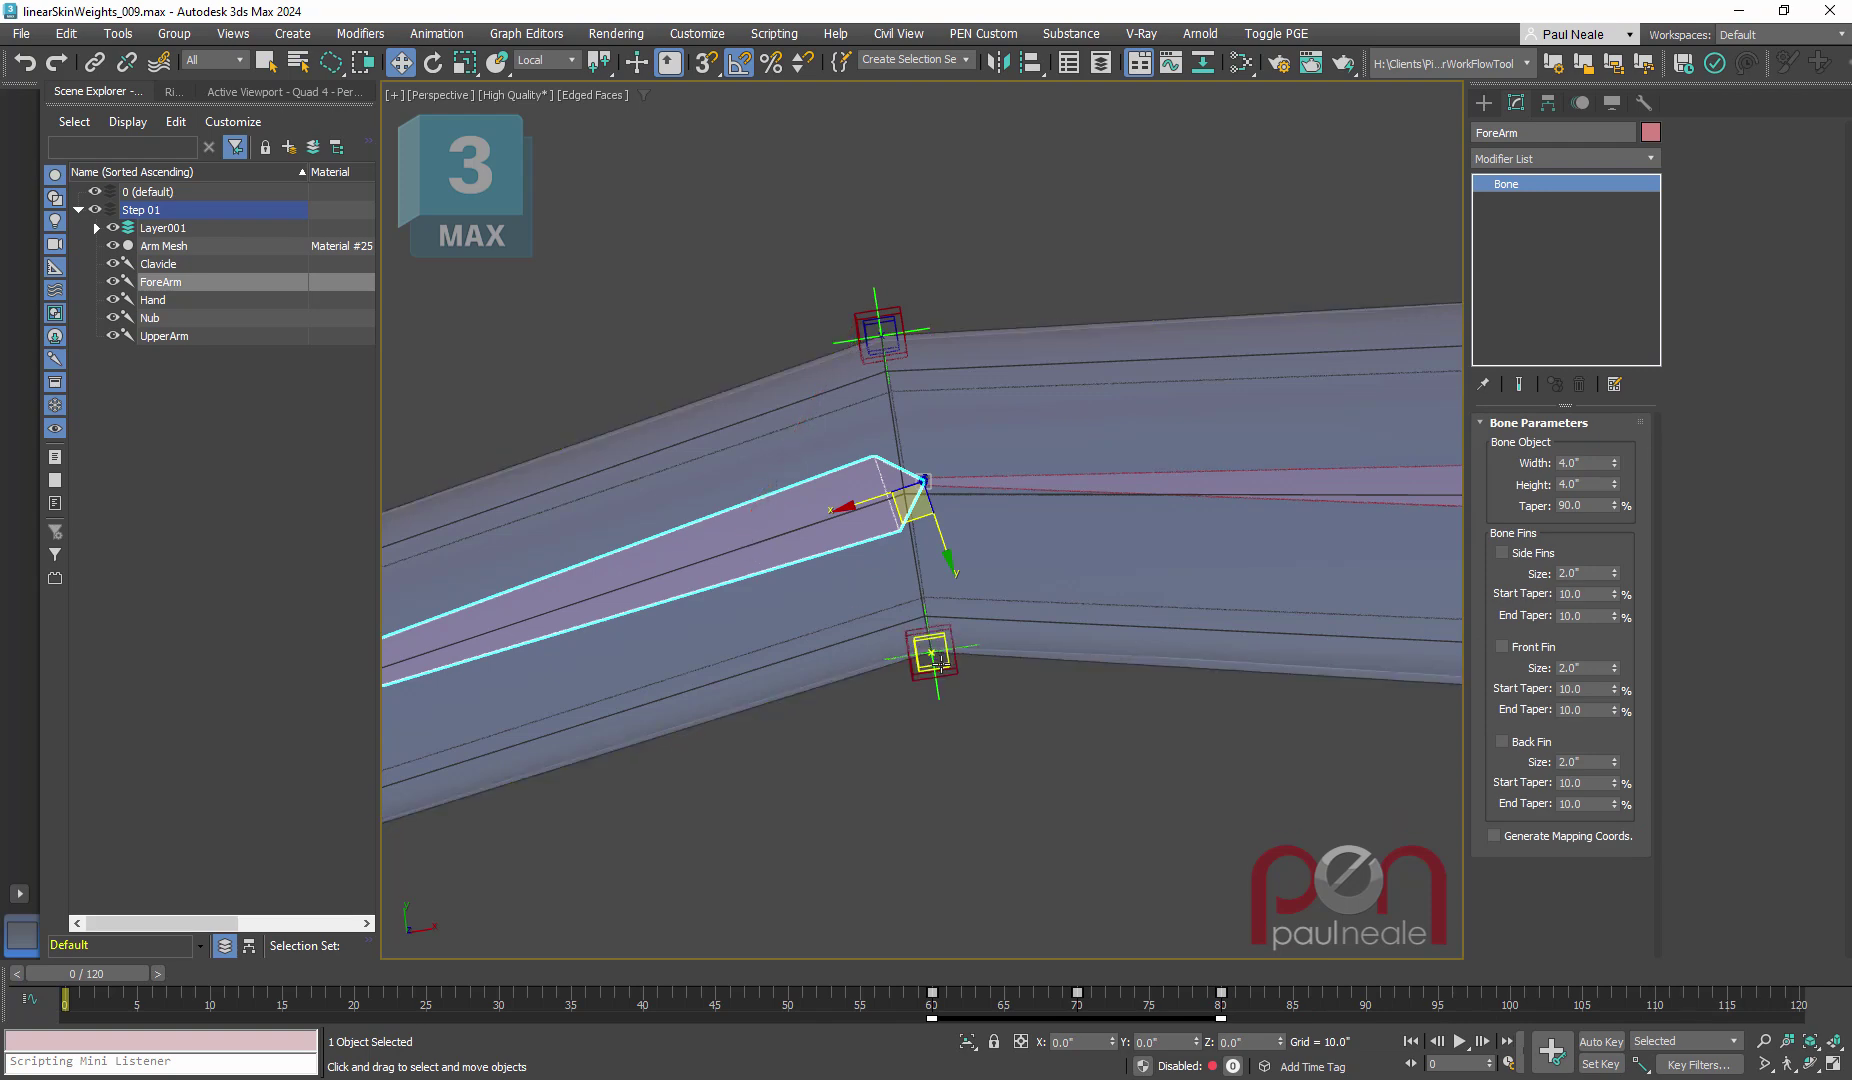
middle_click_drag(746, 674, 606, 744)
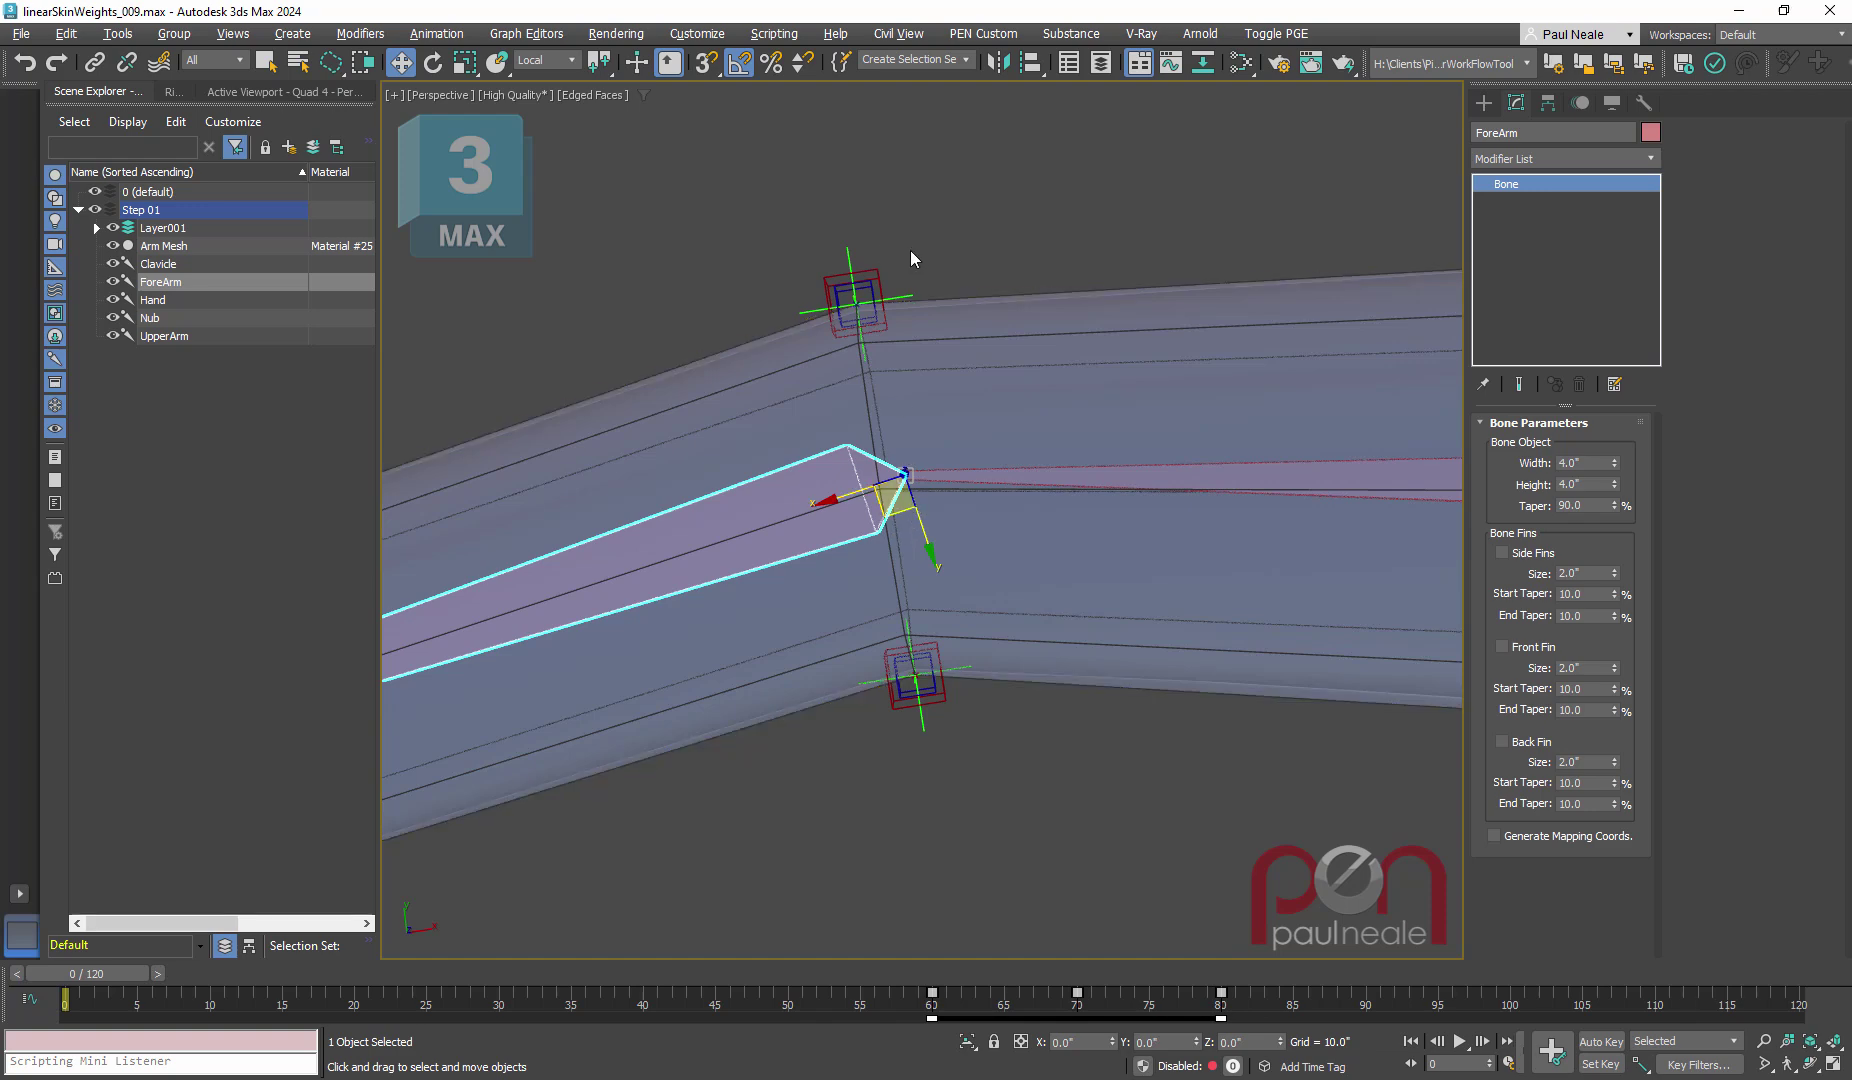
left_click(903, 298)
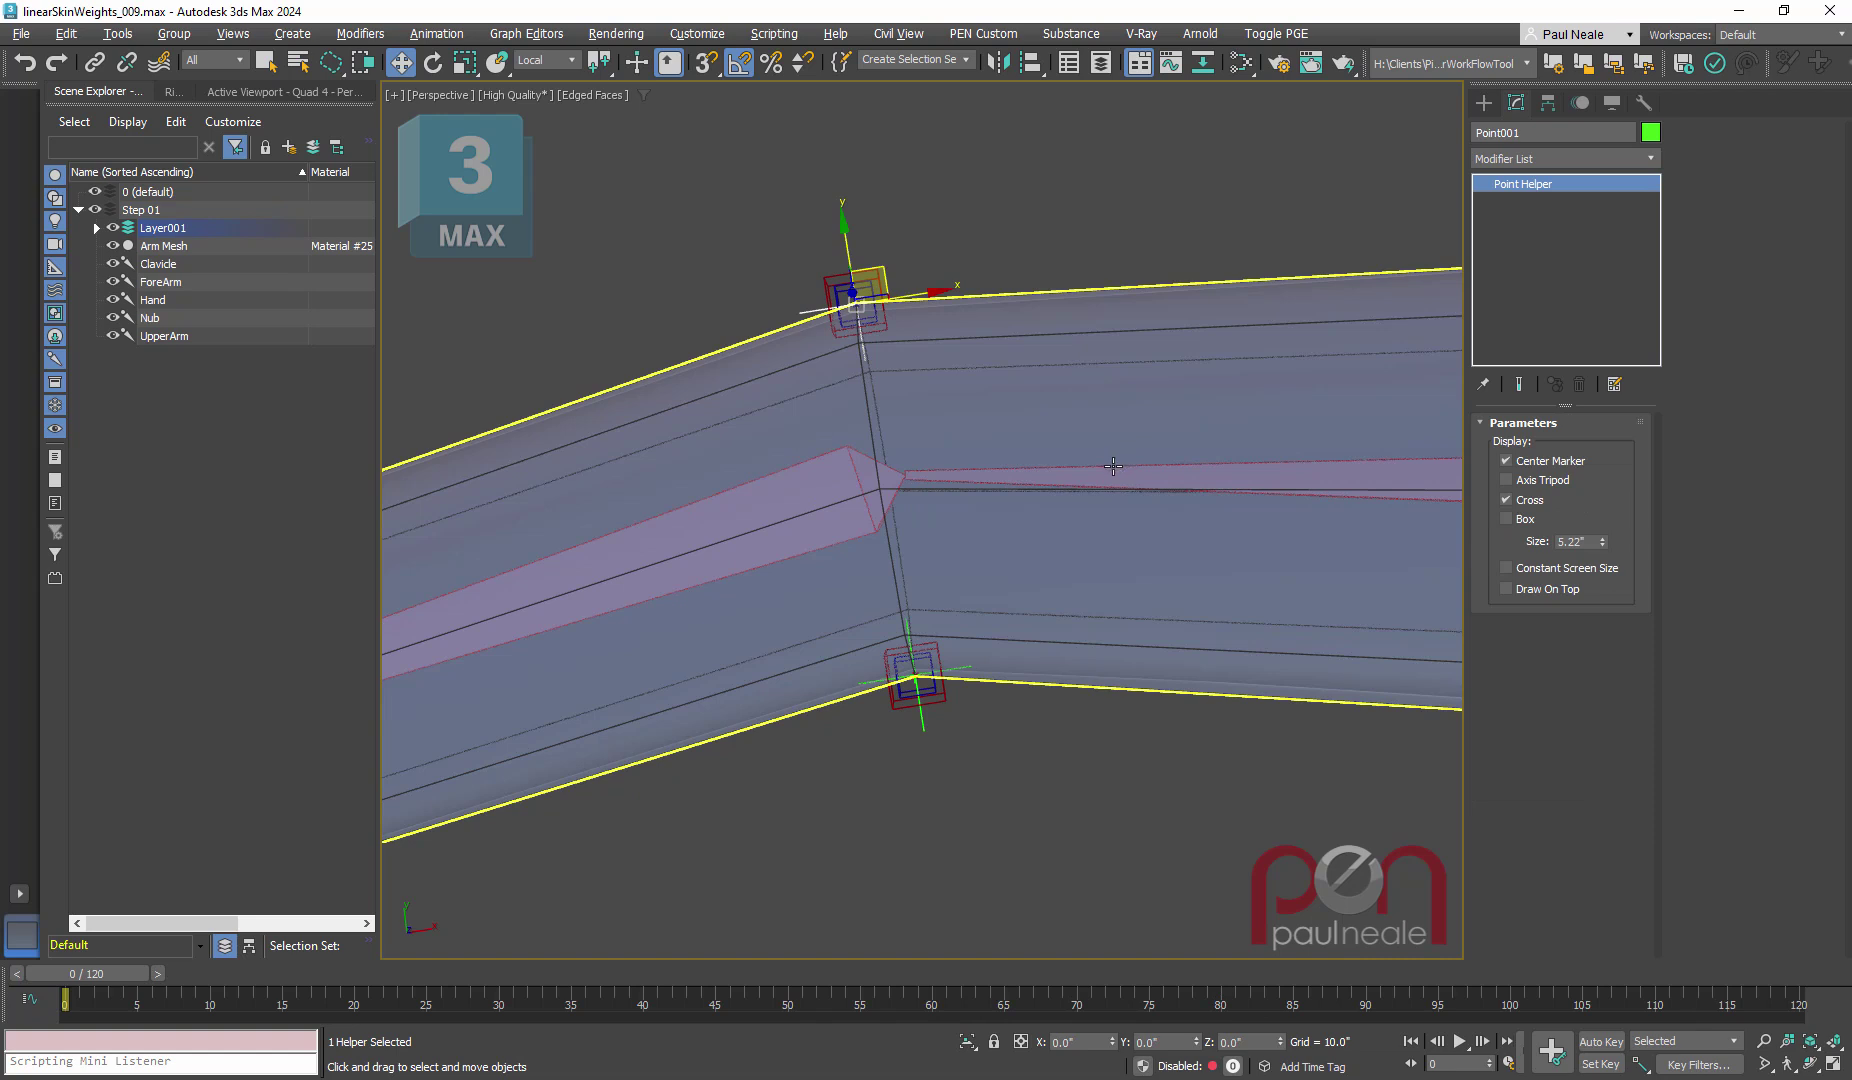
left_click(1030, 210)
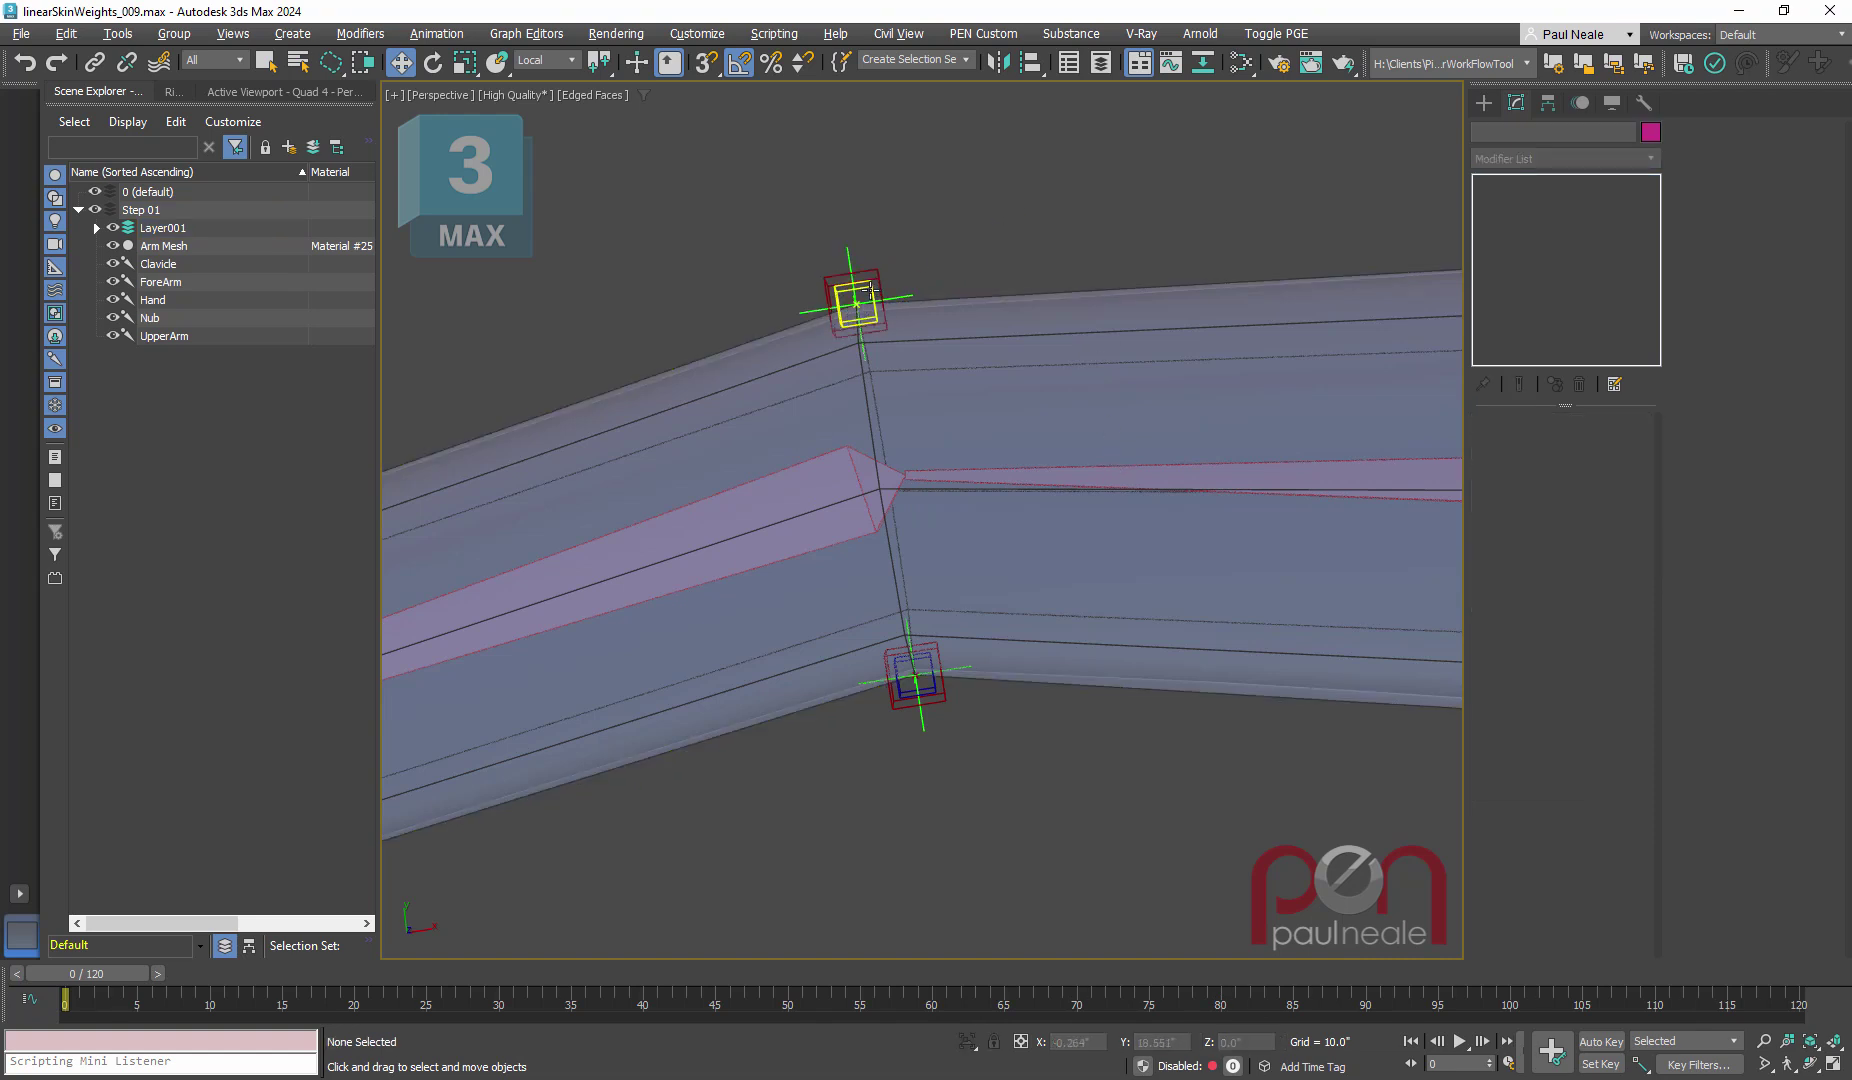
left_click(907, 293)
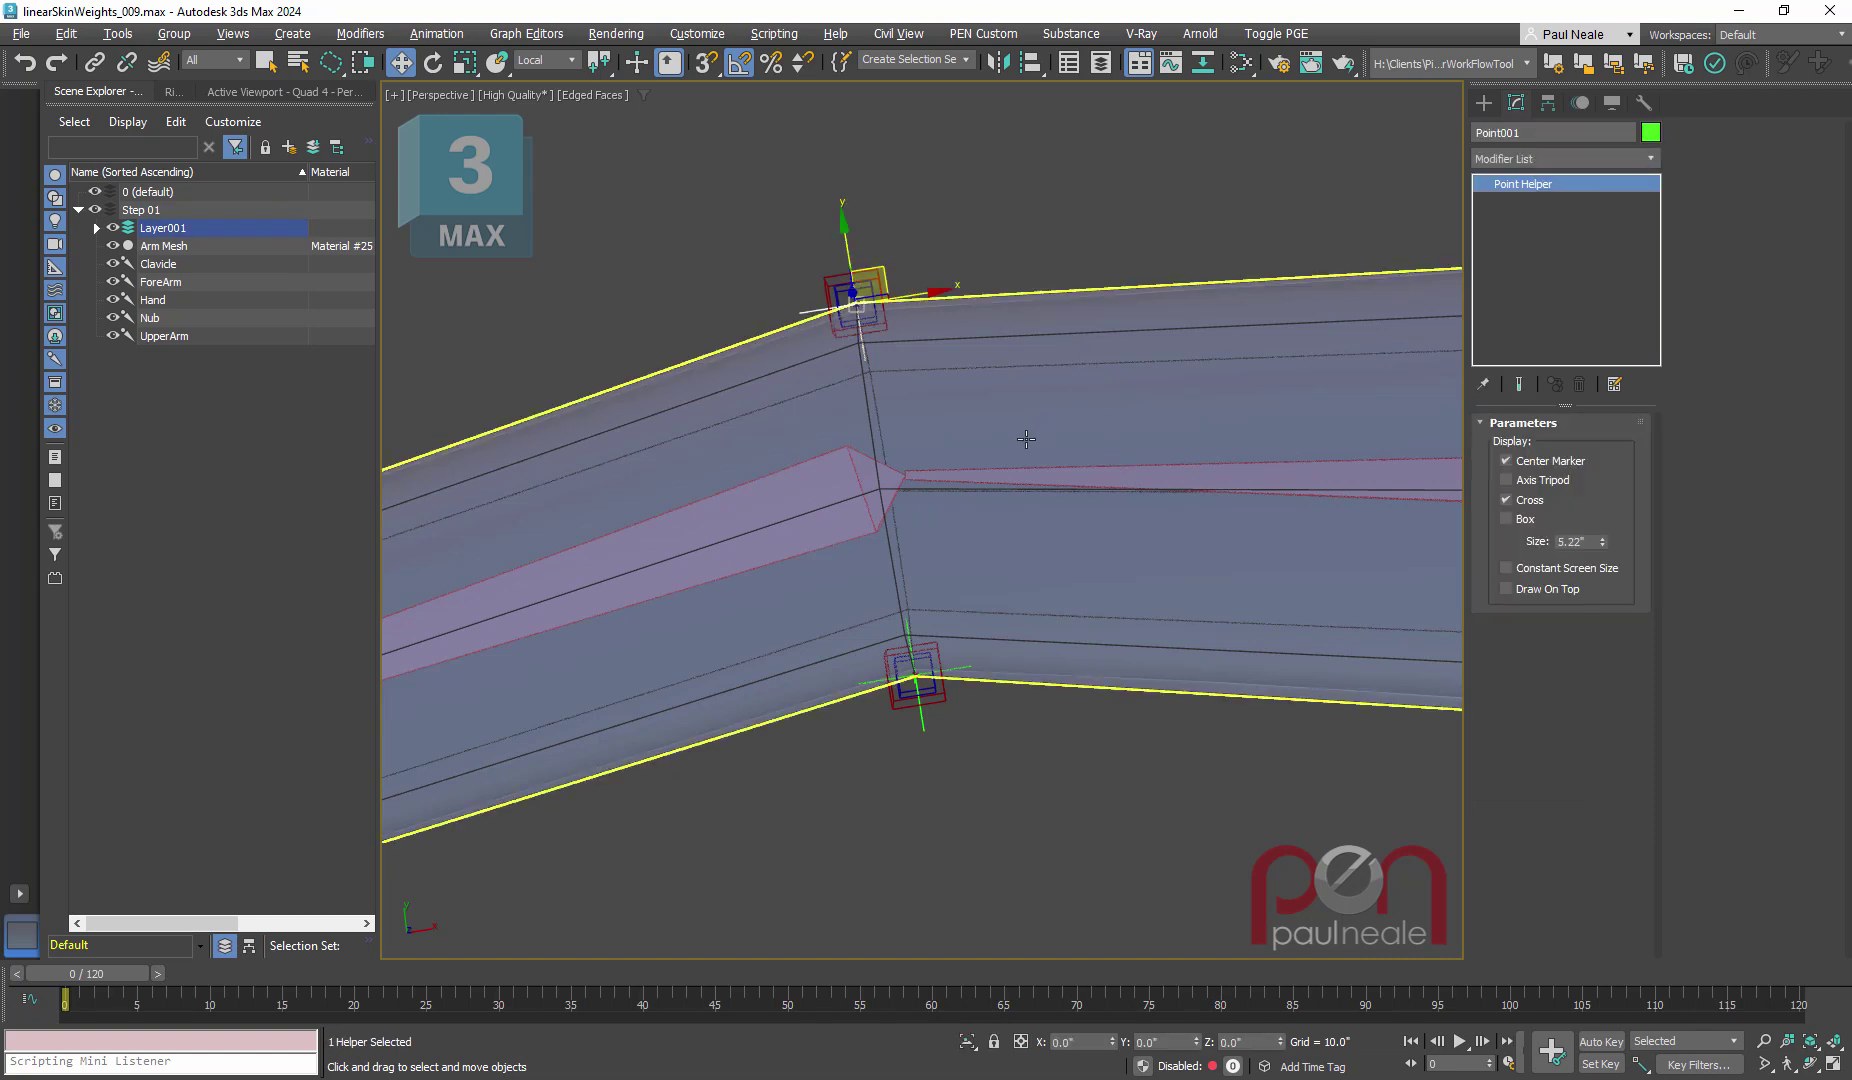
left_click(914, 256)
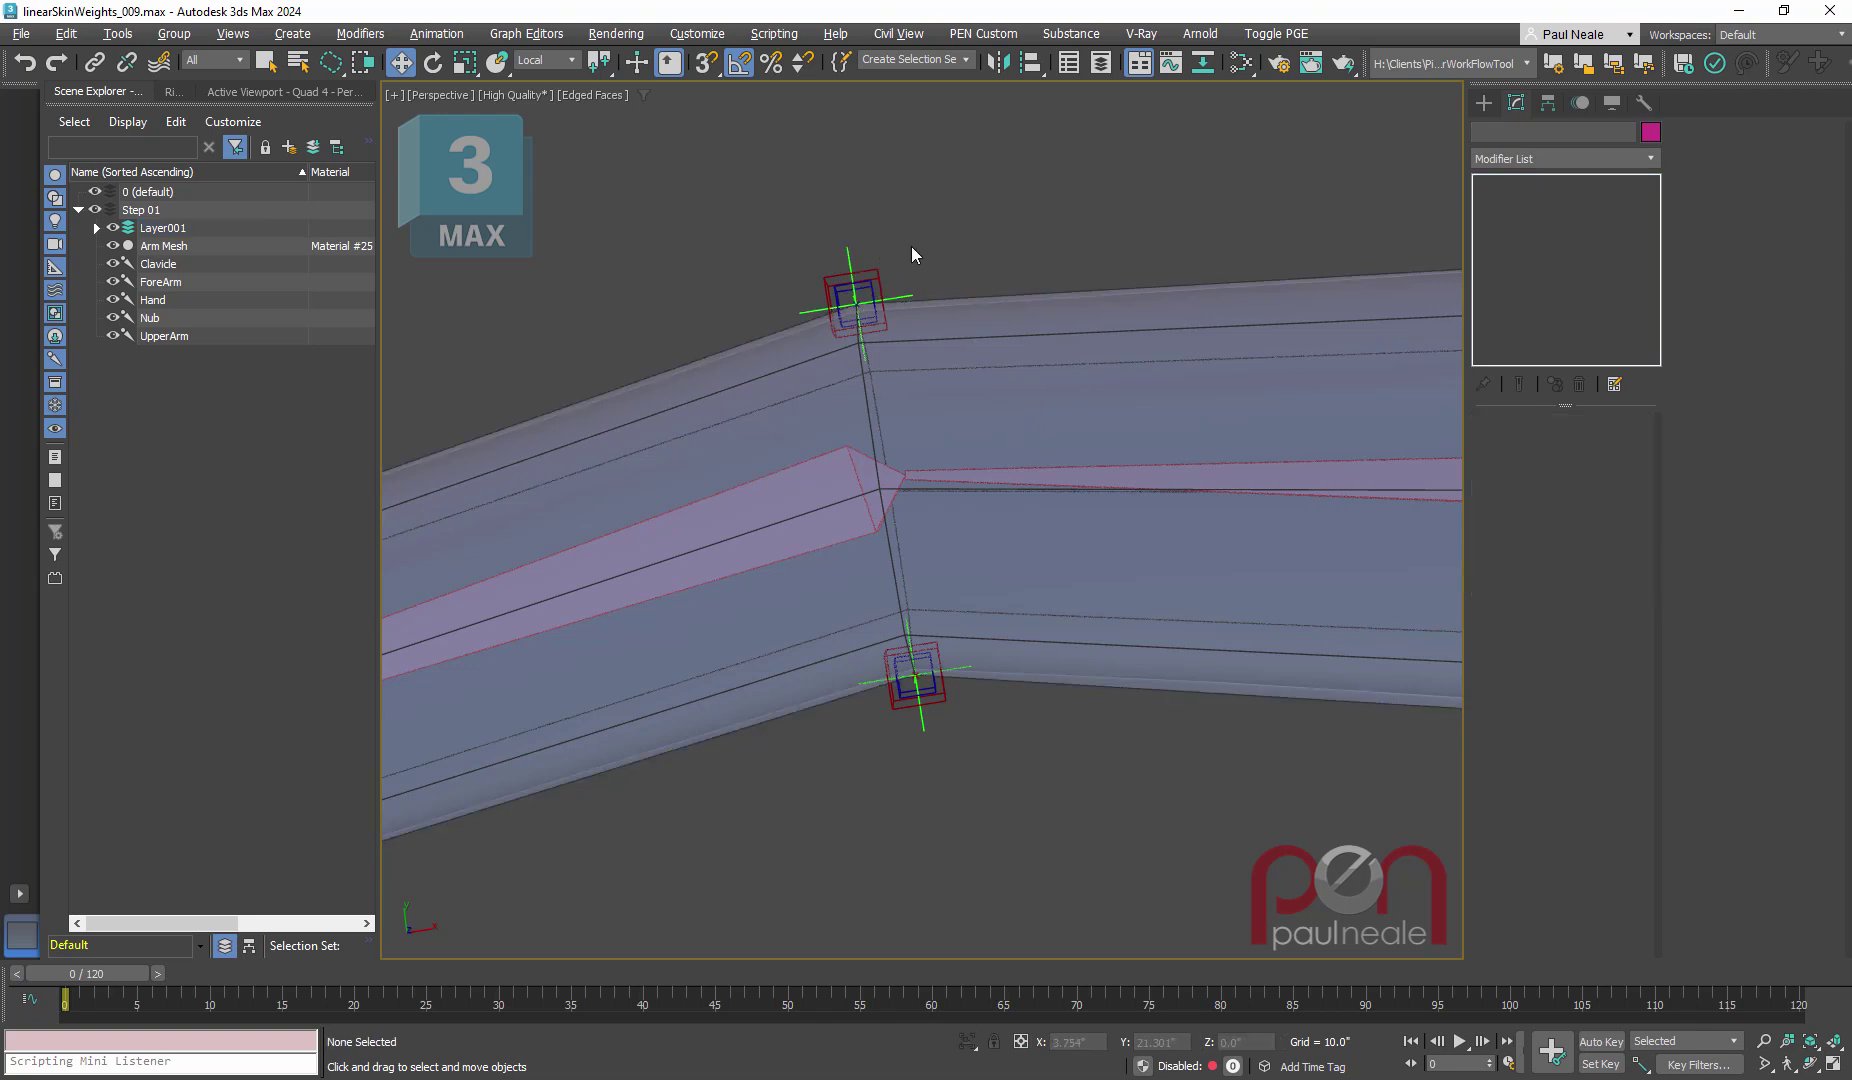
left_click(871, 285)
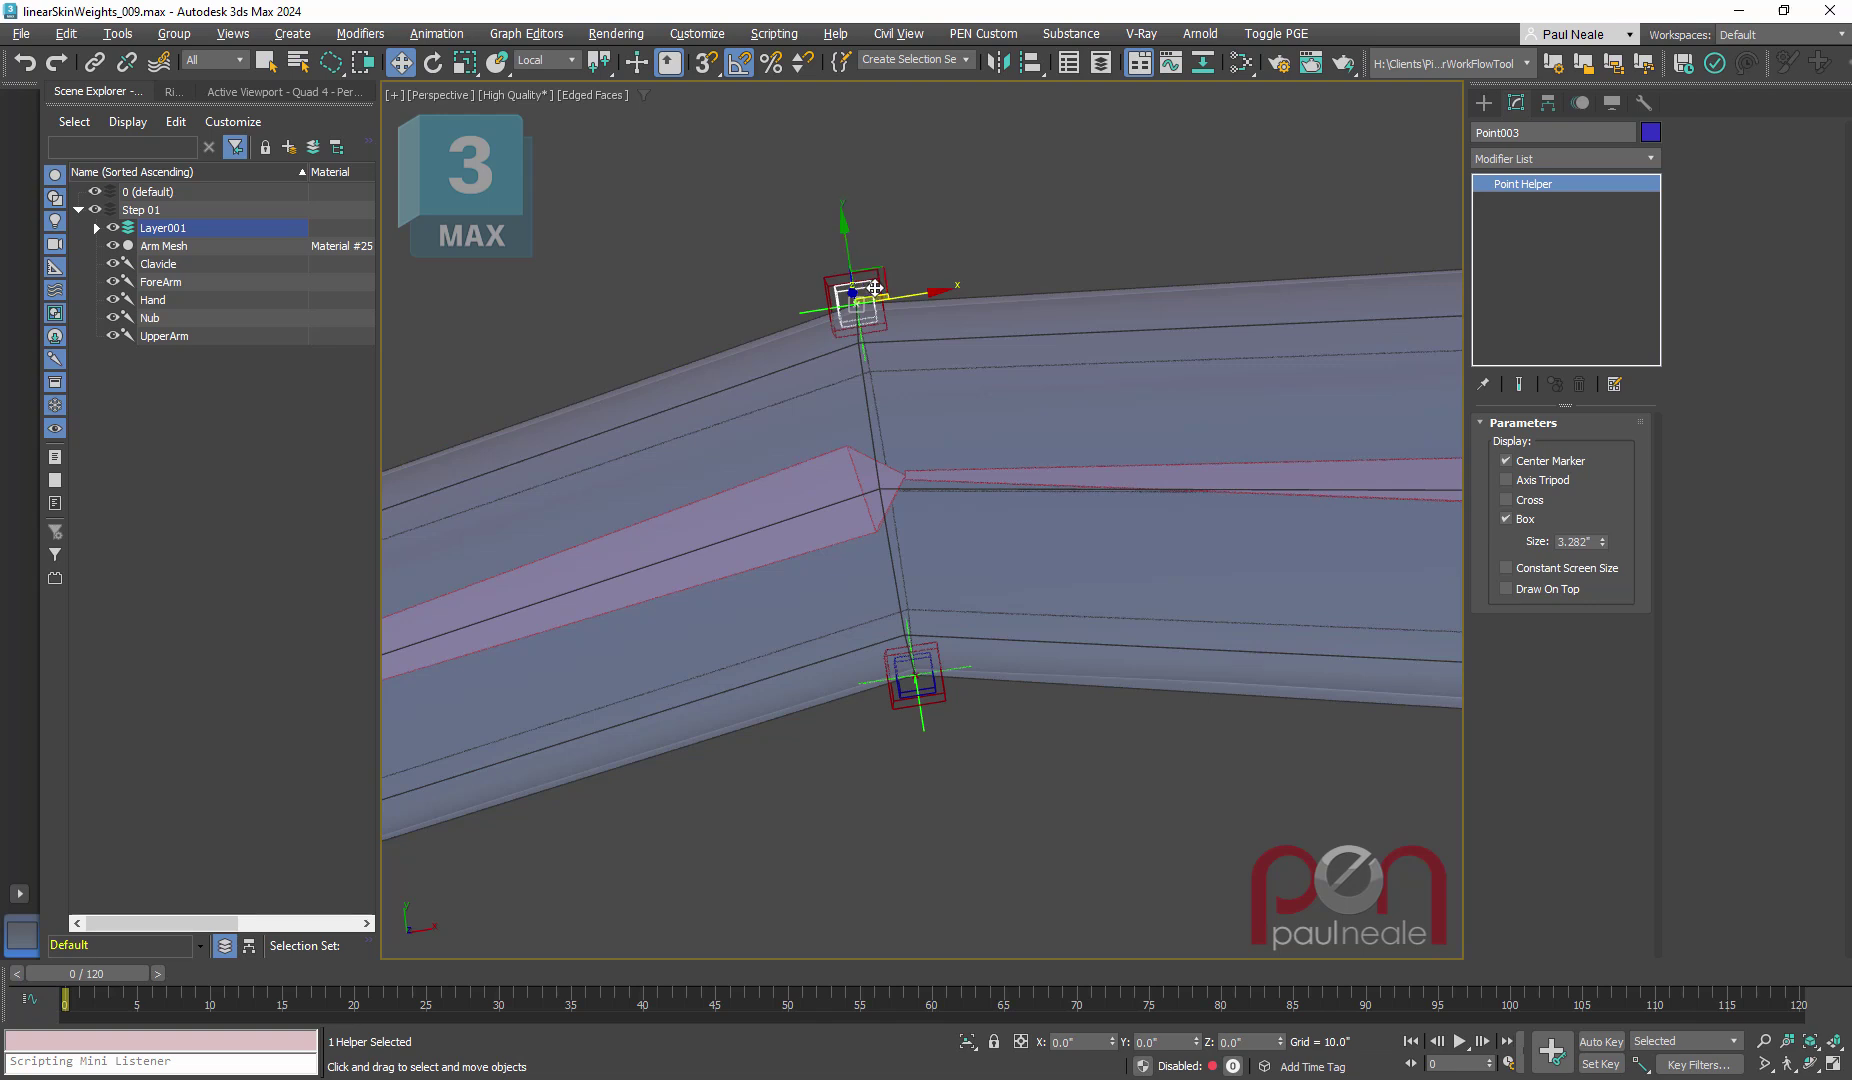
left_click(1071, 464)
middle_click_drag(1130, 552, 918, 553)
scroll(918, 553, "down", 3)
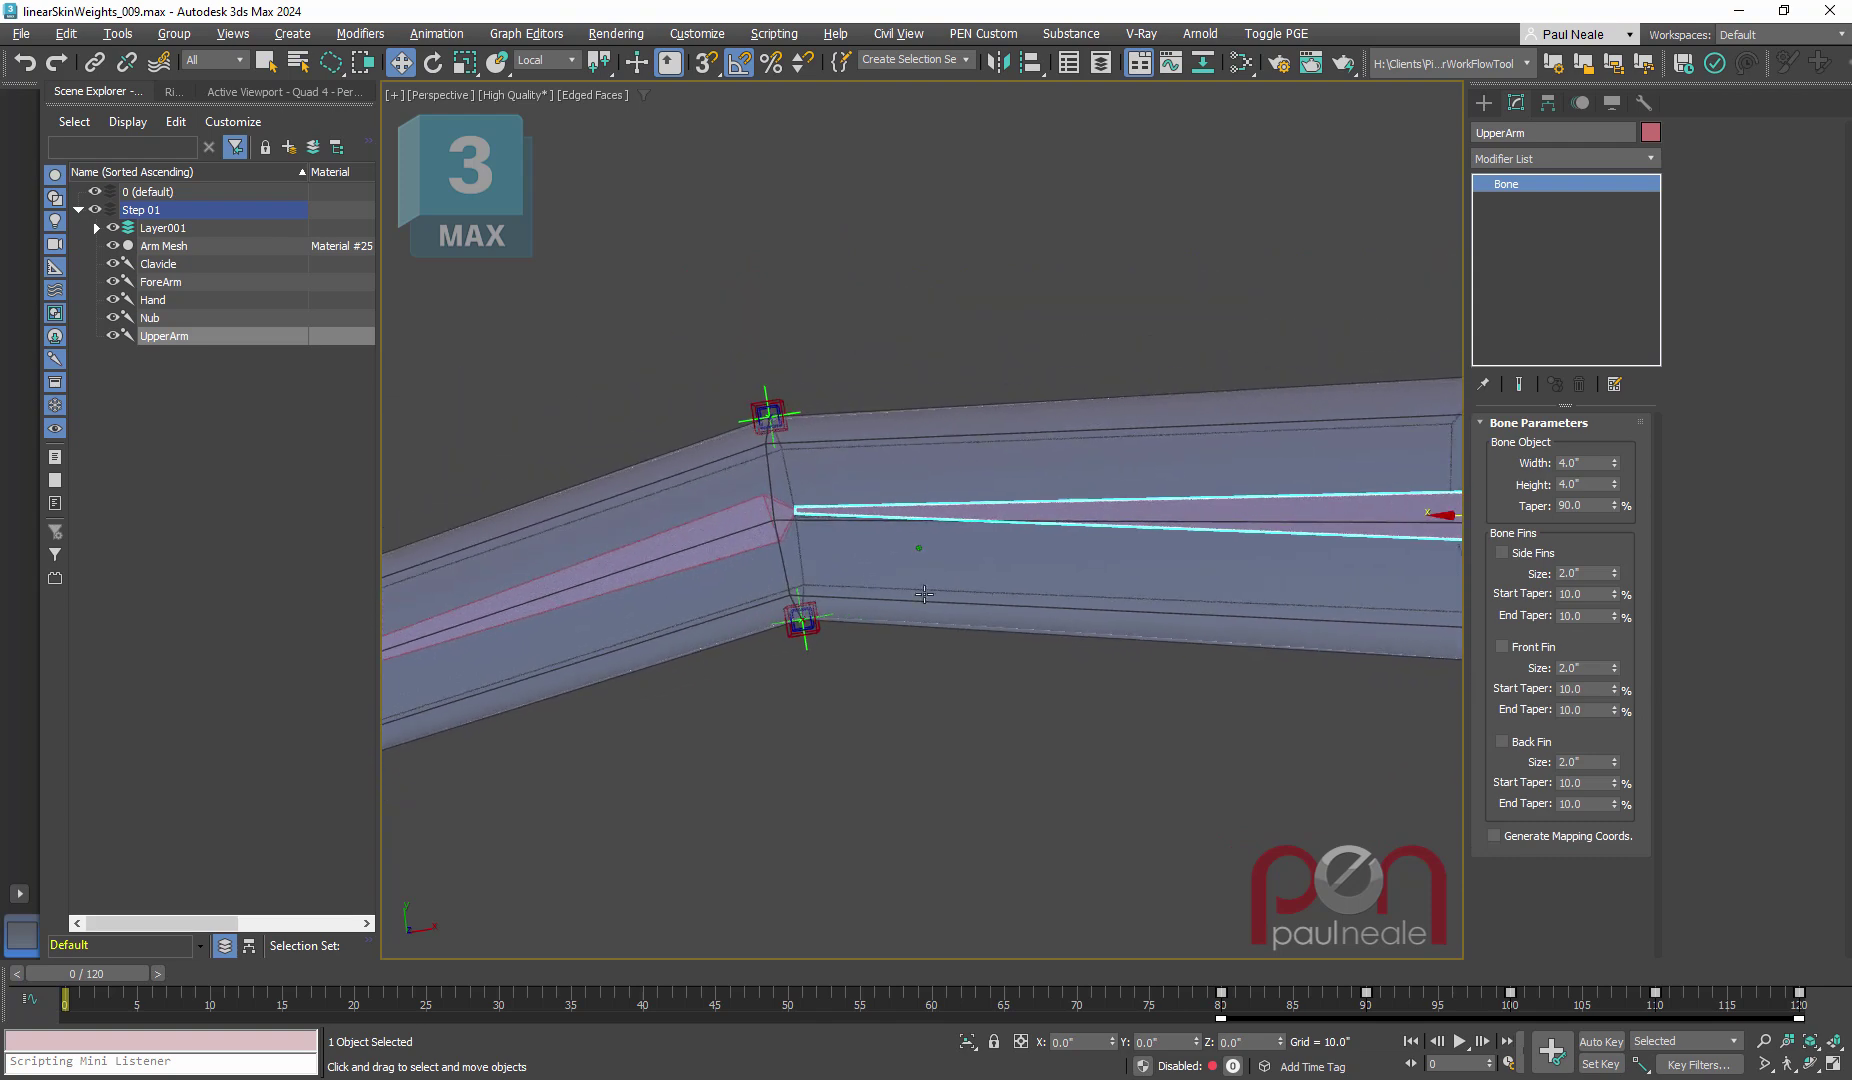
scroll(1368, 525, "up", 1)
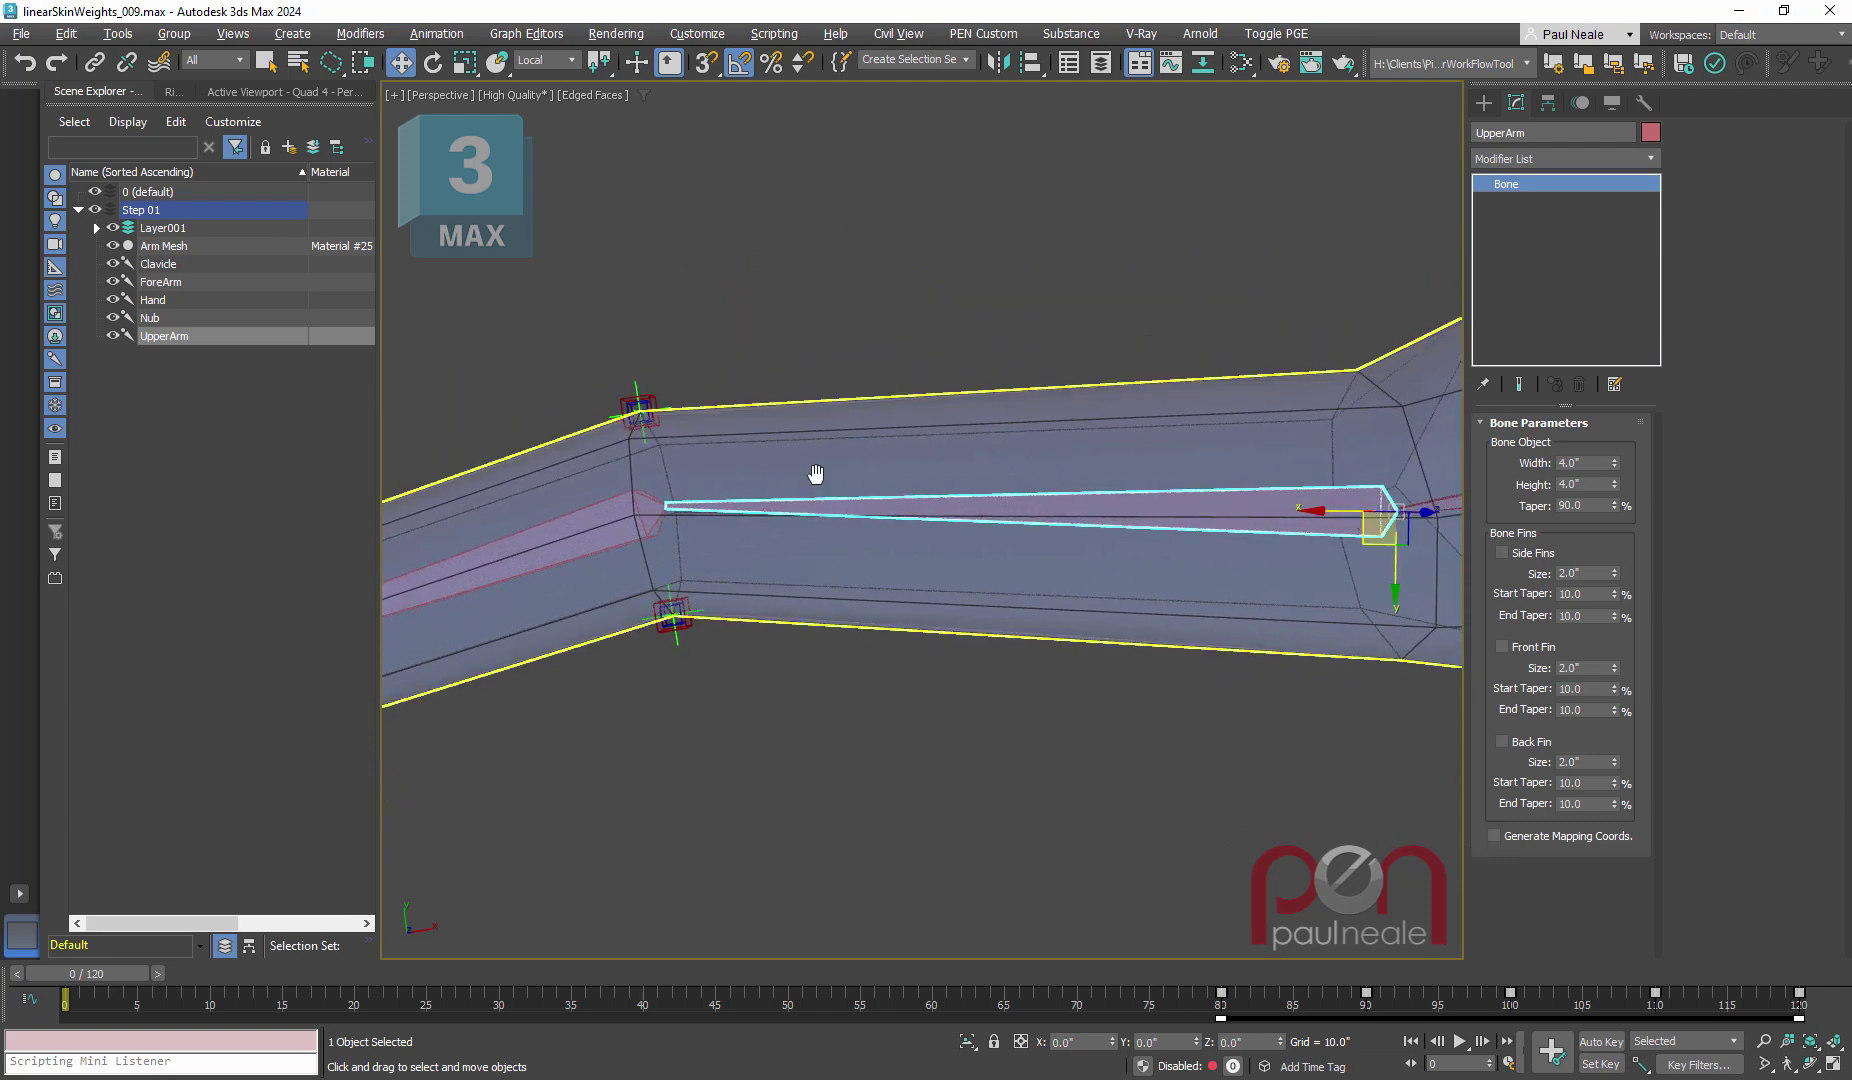
middle_click_drag(818, 475, 1029, 446)
scroll(922, 375, "up", 2)
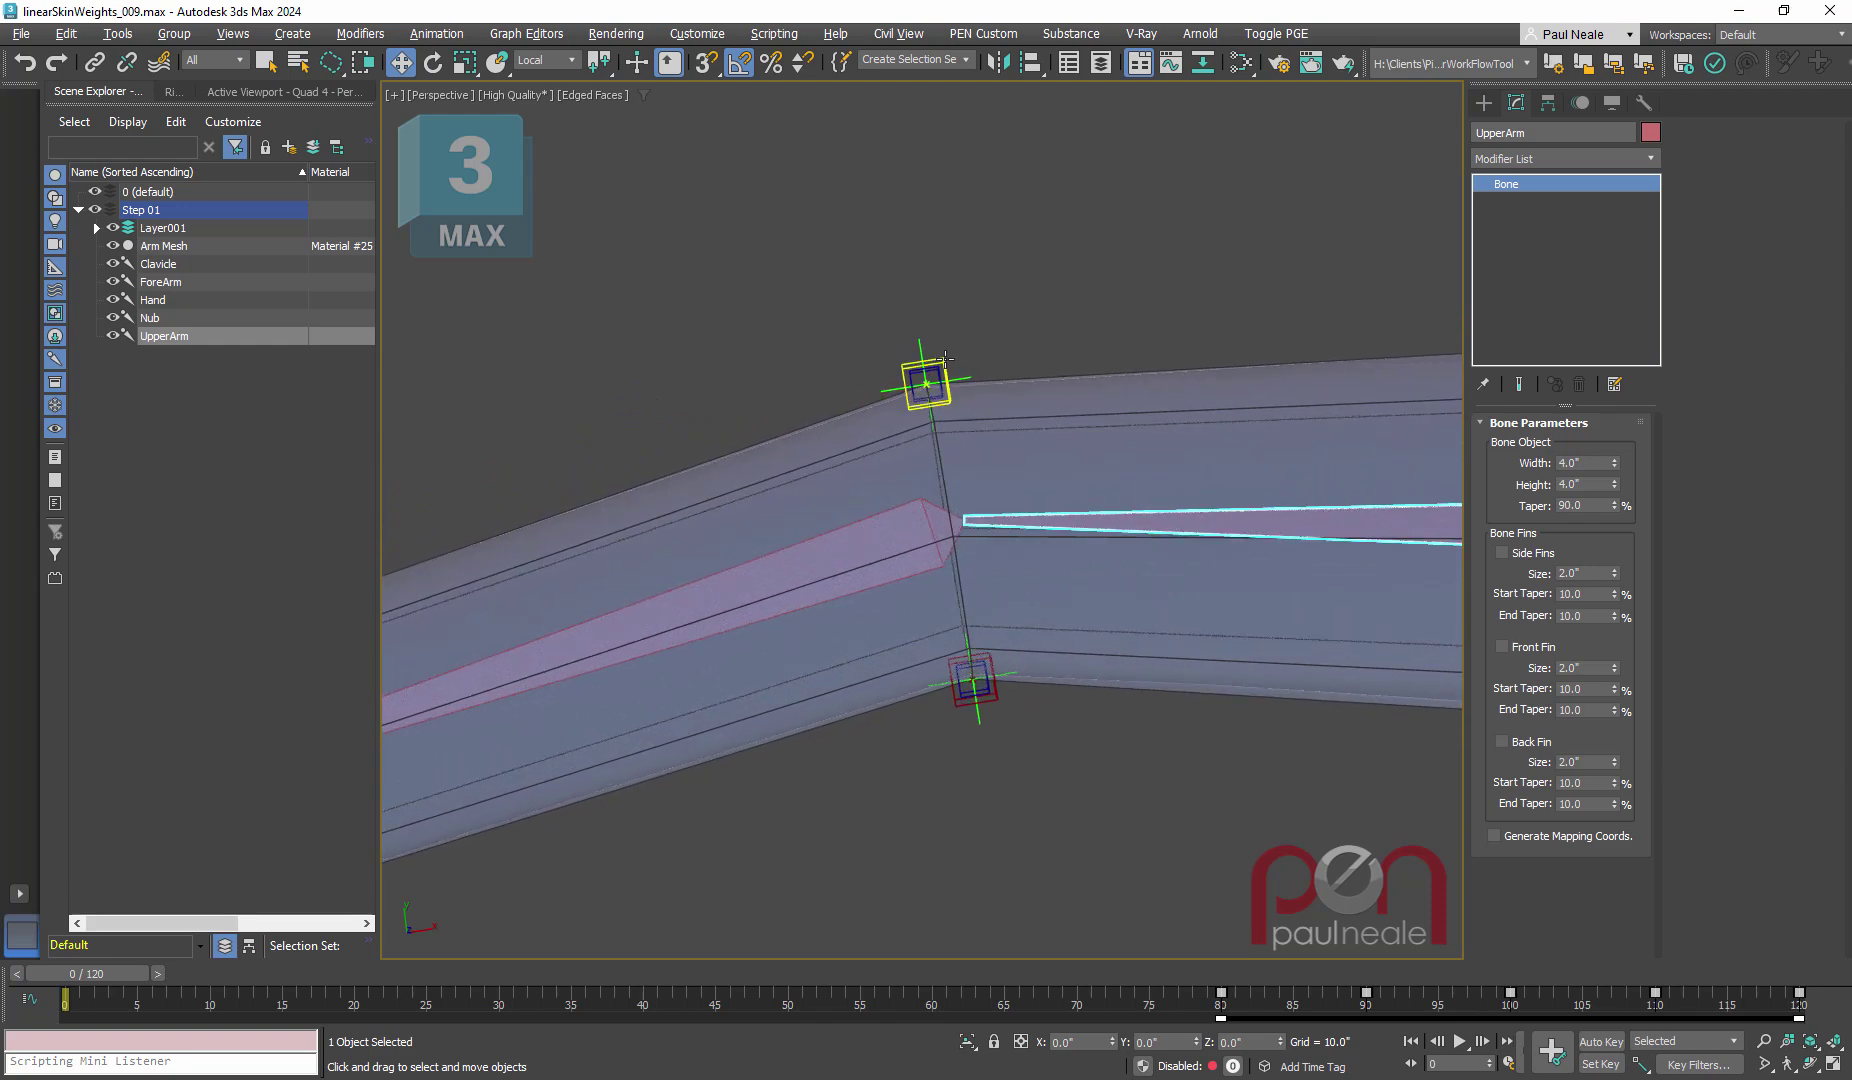
left_click(944, 361)
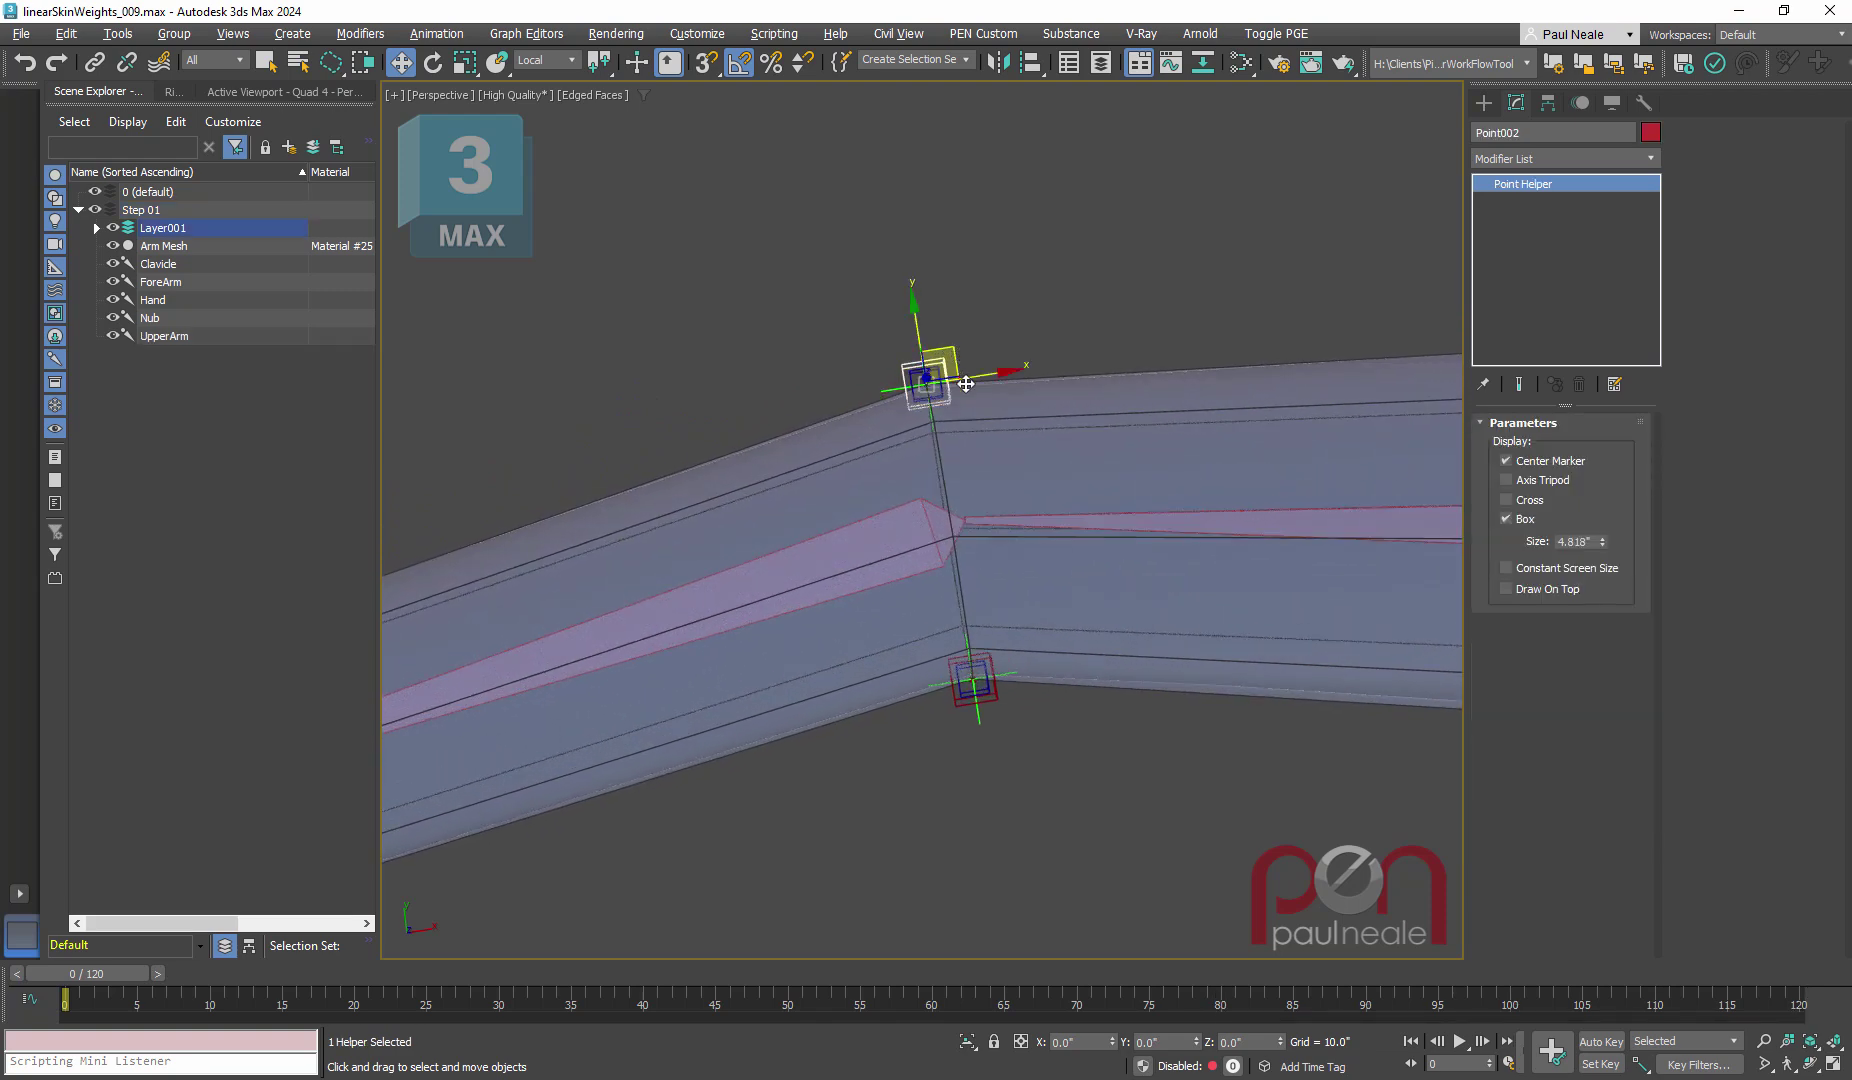
left_click(812, 625)
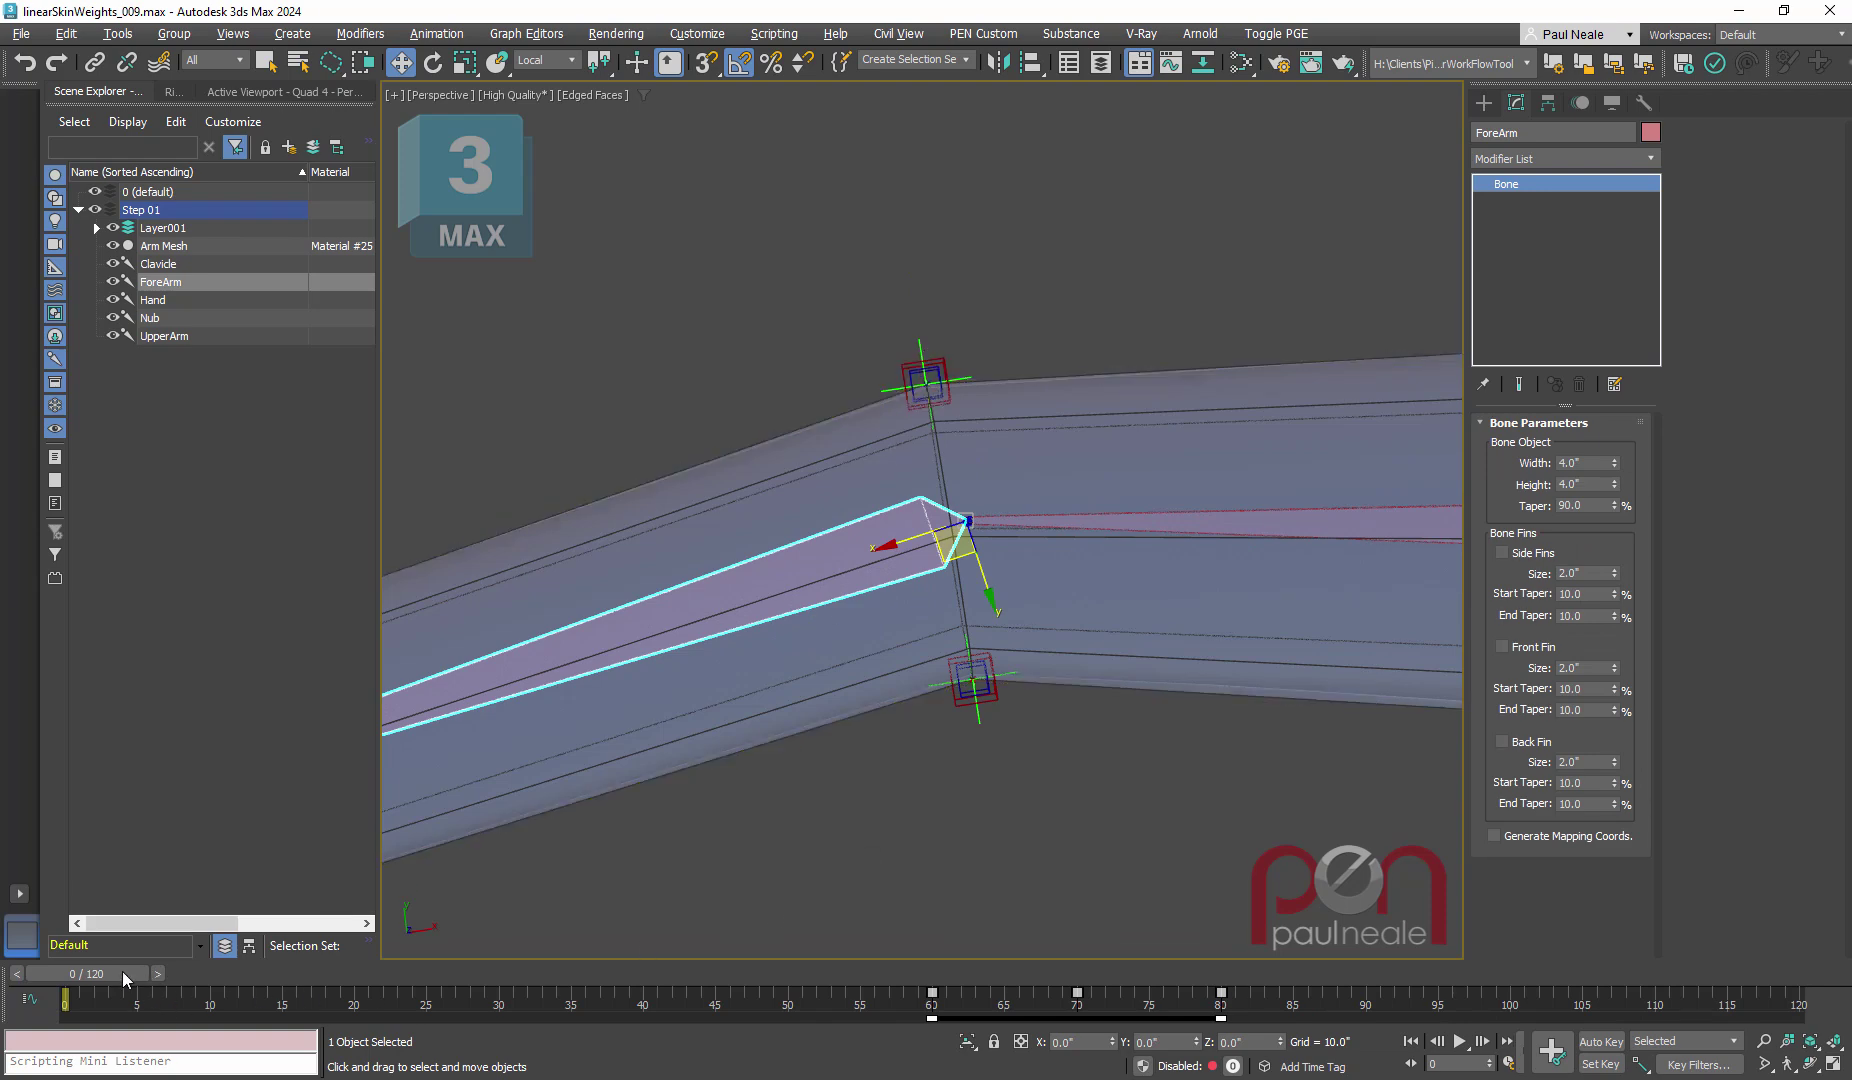
Step: Scrub the animation to about frame 65 and back to frame 60 to bend the elbow
left_click_drag(124, 977, 1040, 945)
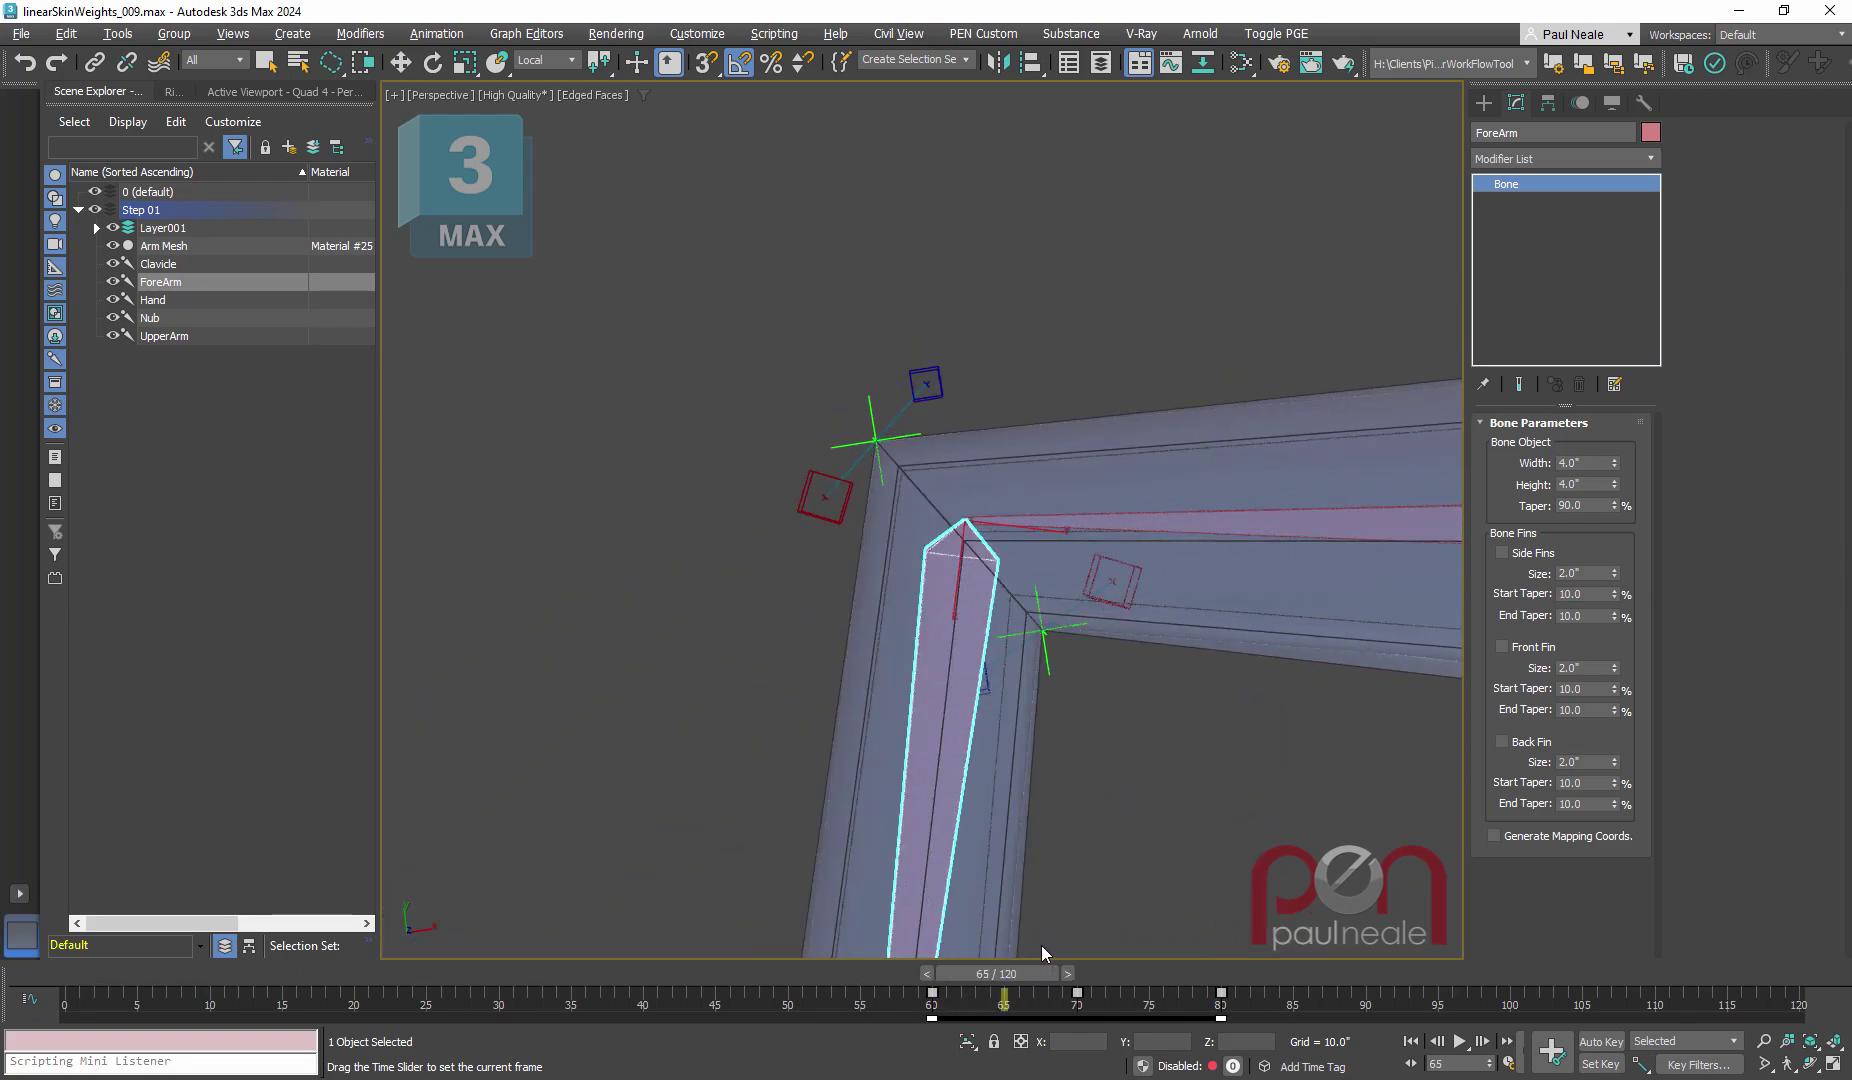
key("w")
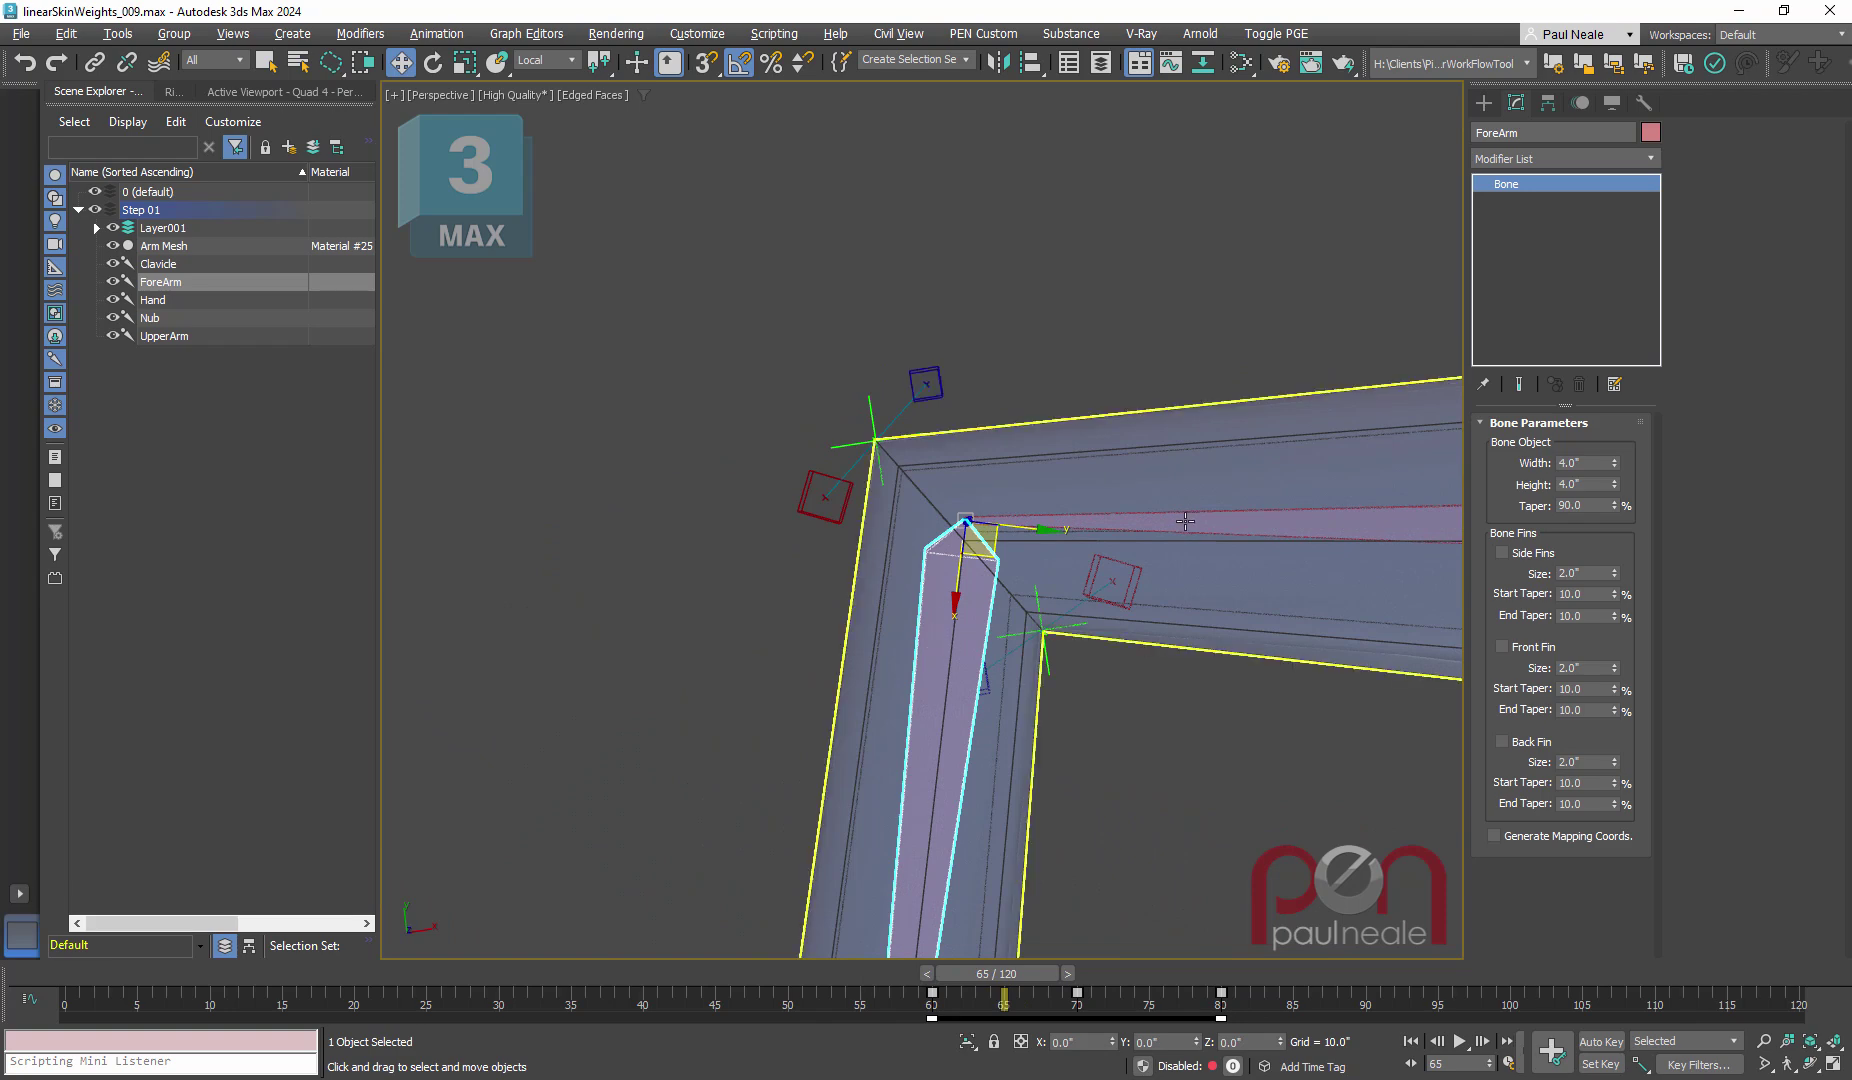
left_click_drag(987, 972, 925, 975)
Step: Select the Point001 helper with Move active and pan to frame the elbow
scroll(968, 399, "up", 5)
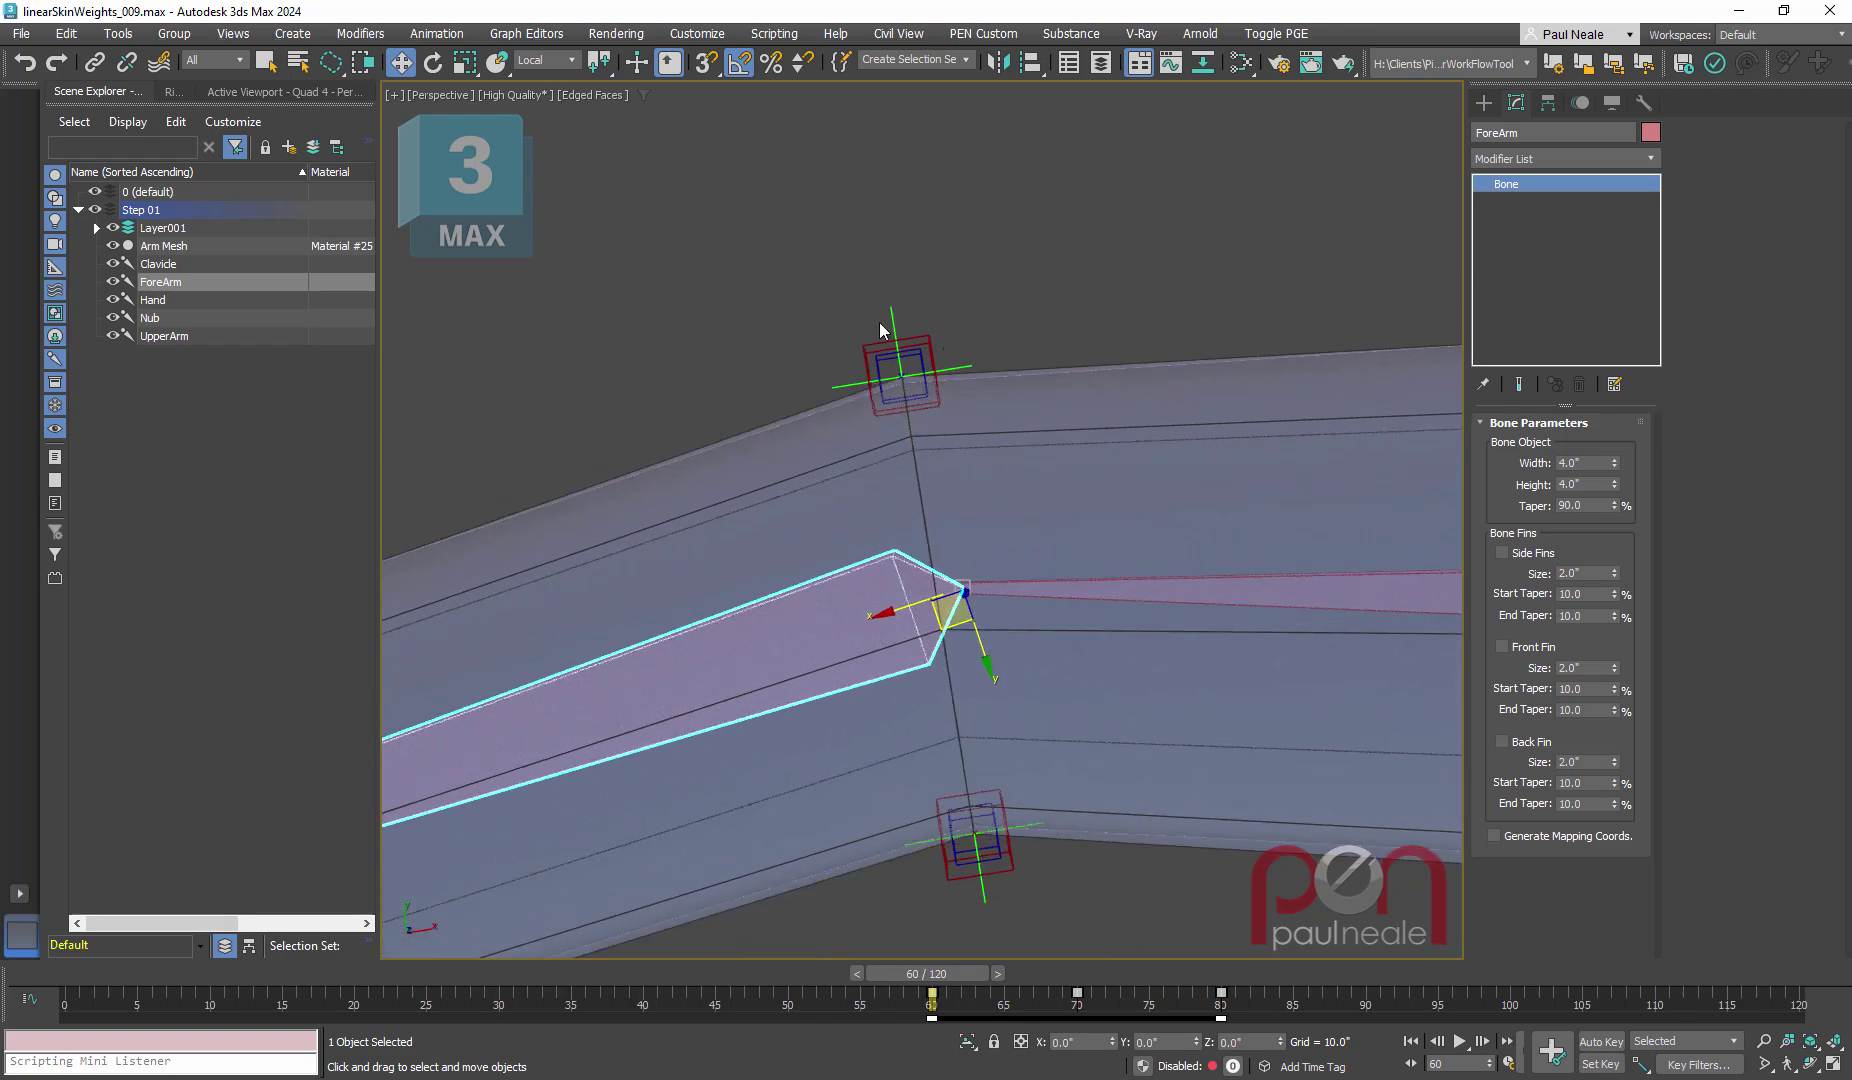
left_click(900, 372)
key("w")
middle_click_drag(995, 315, 942, 222)
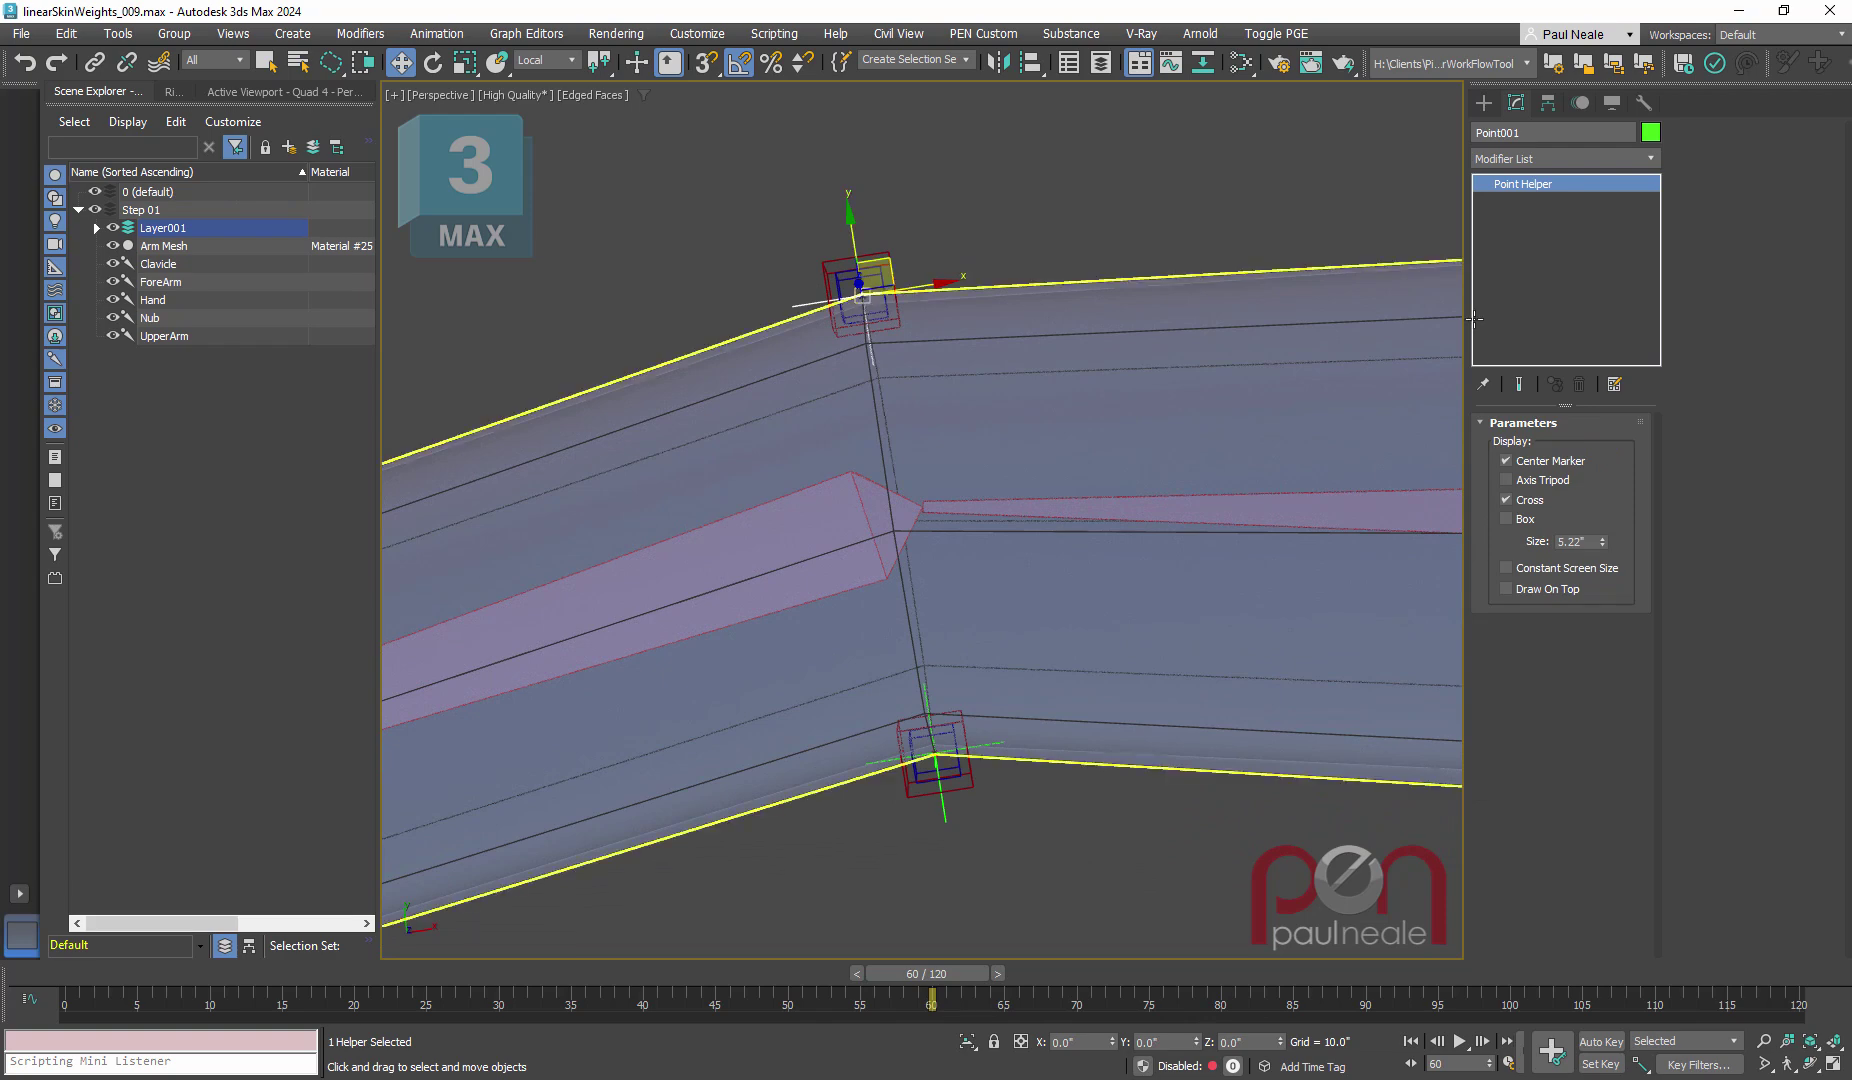
Step: Show Point001's Position Constraint in the Motion panel and scrub the arm to frame 70
left_click(1581, 103)
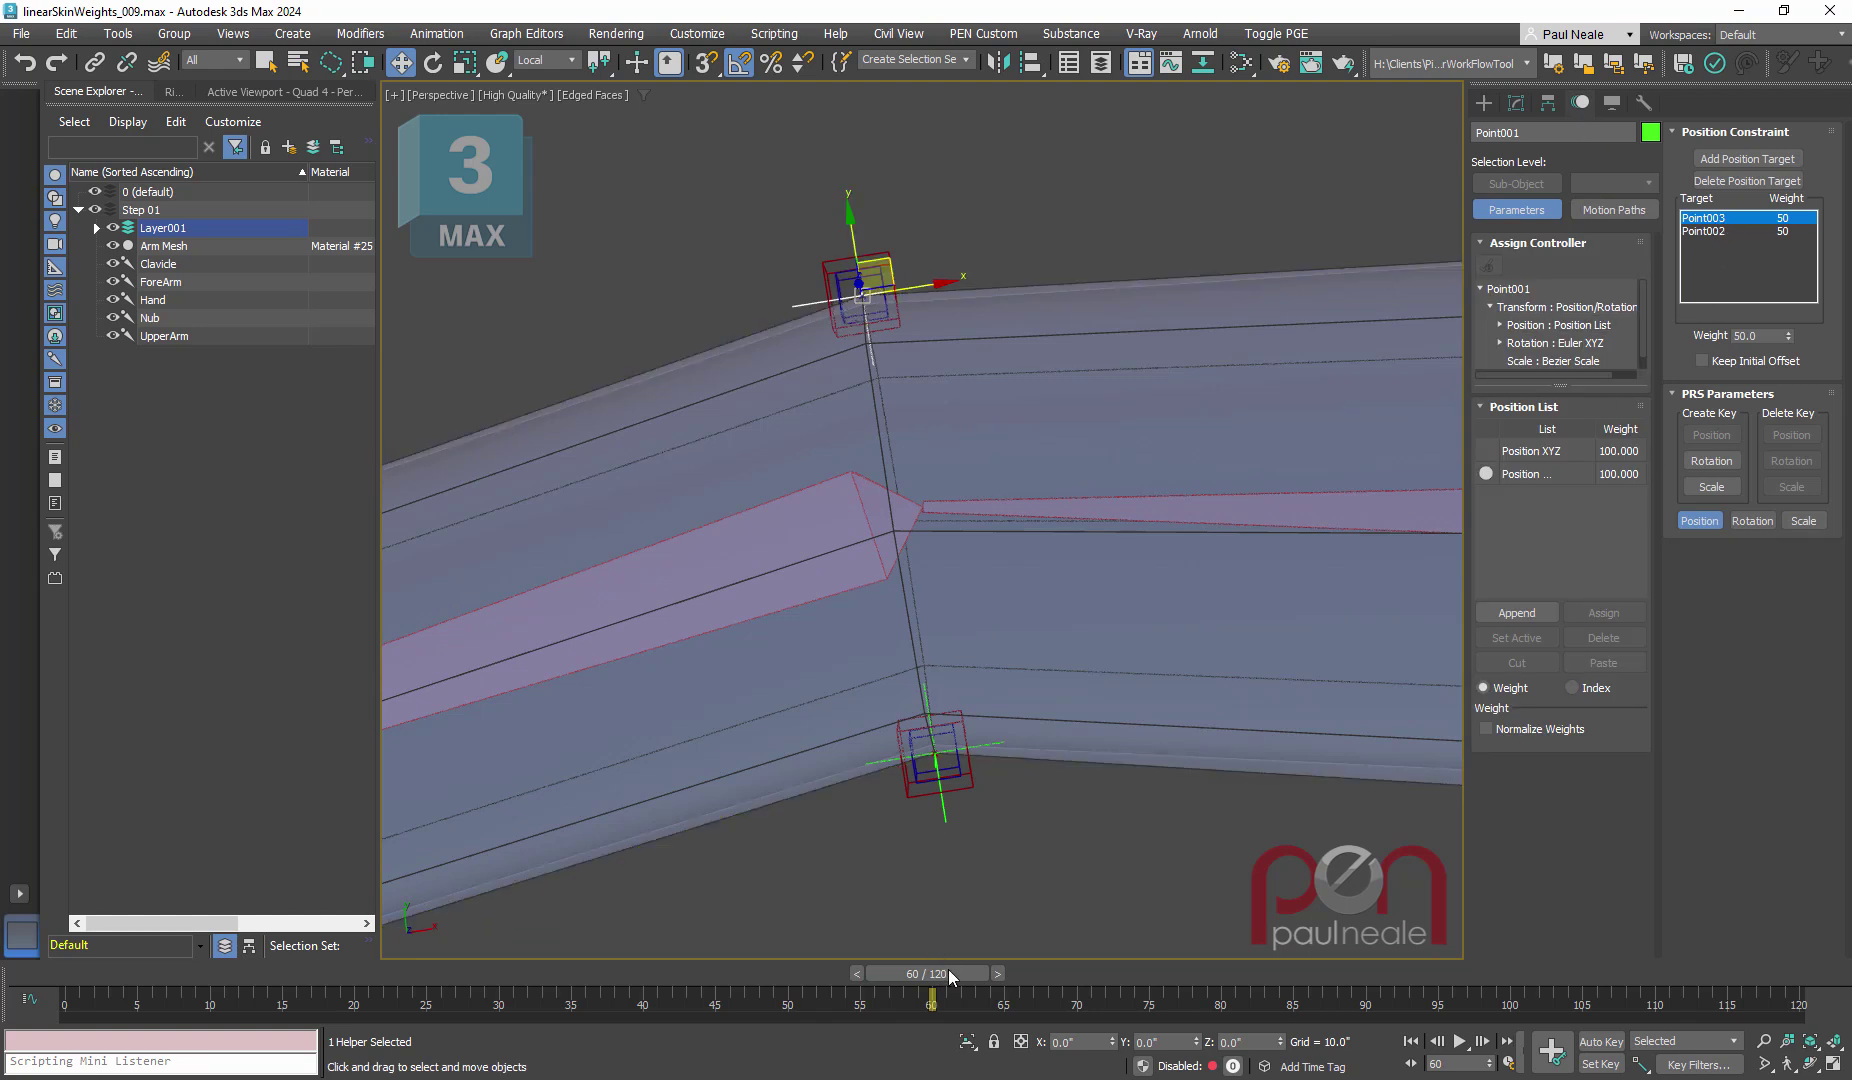
left_click_drag(948, 969, 1061, 977)
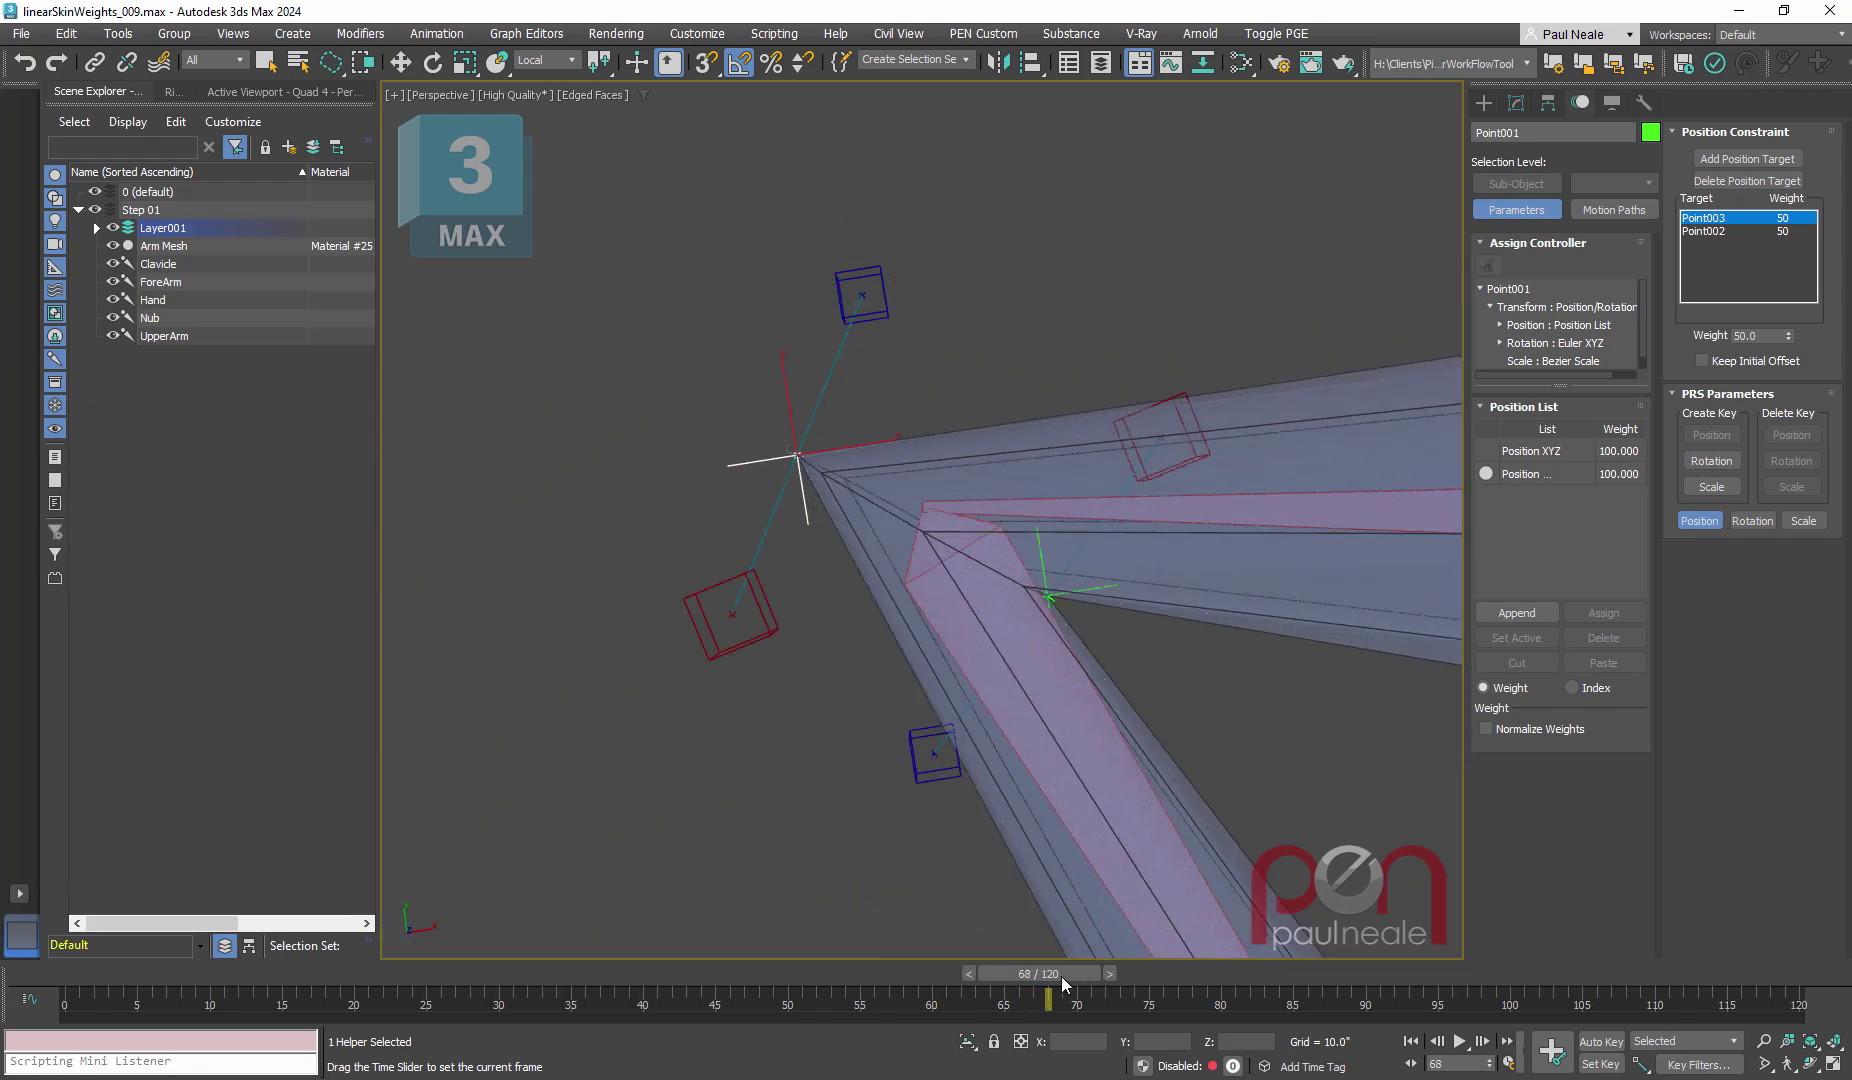
key("w")
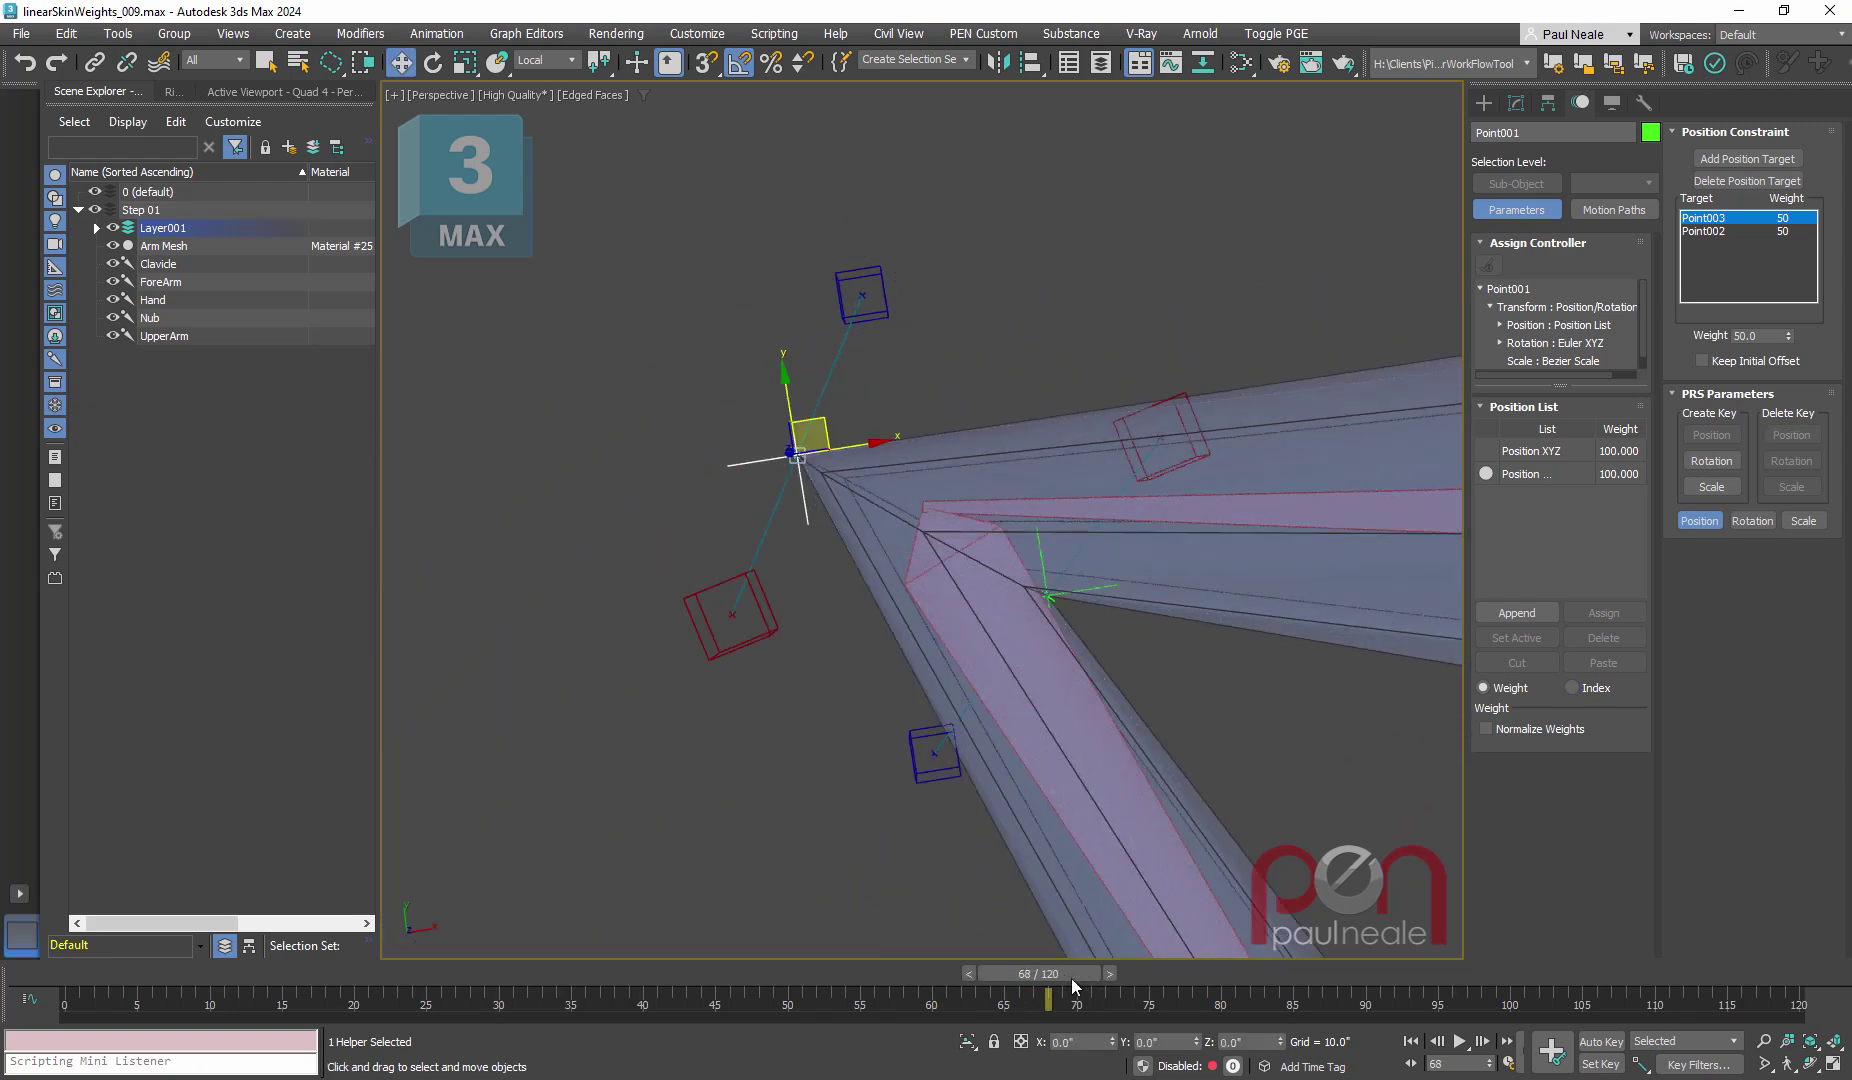
left_click_drag(1066, 985, 1100, 967)
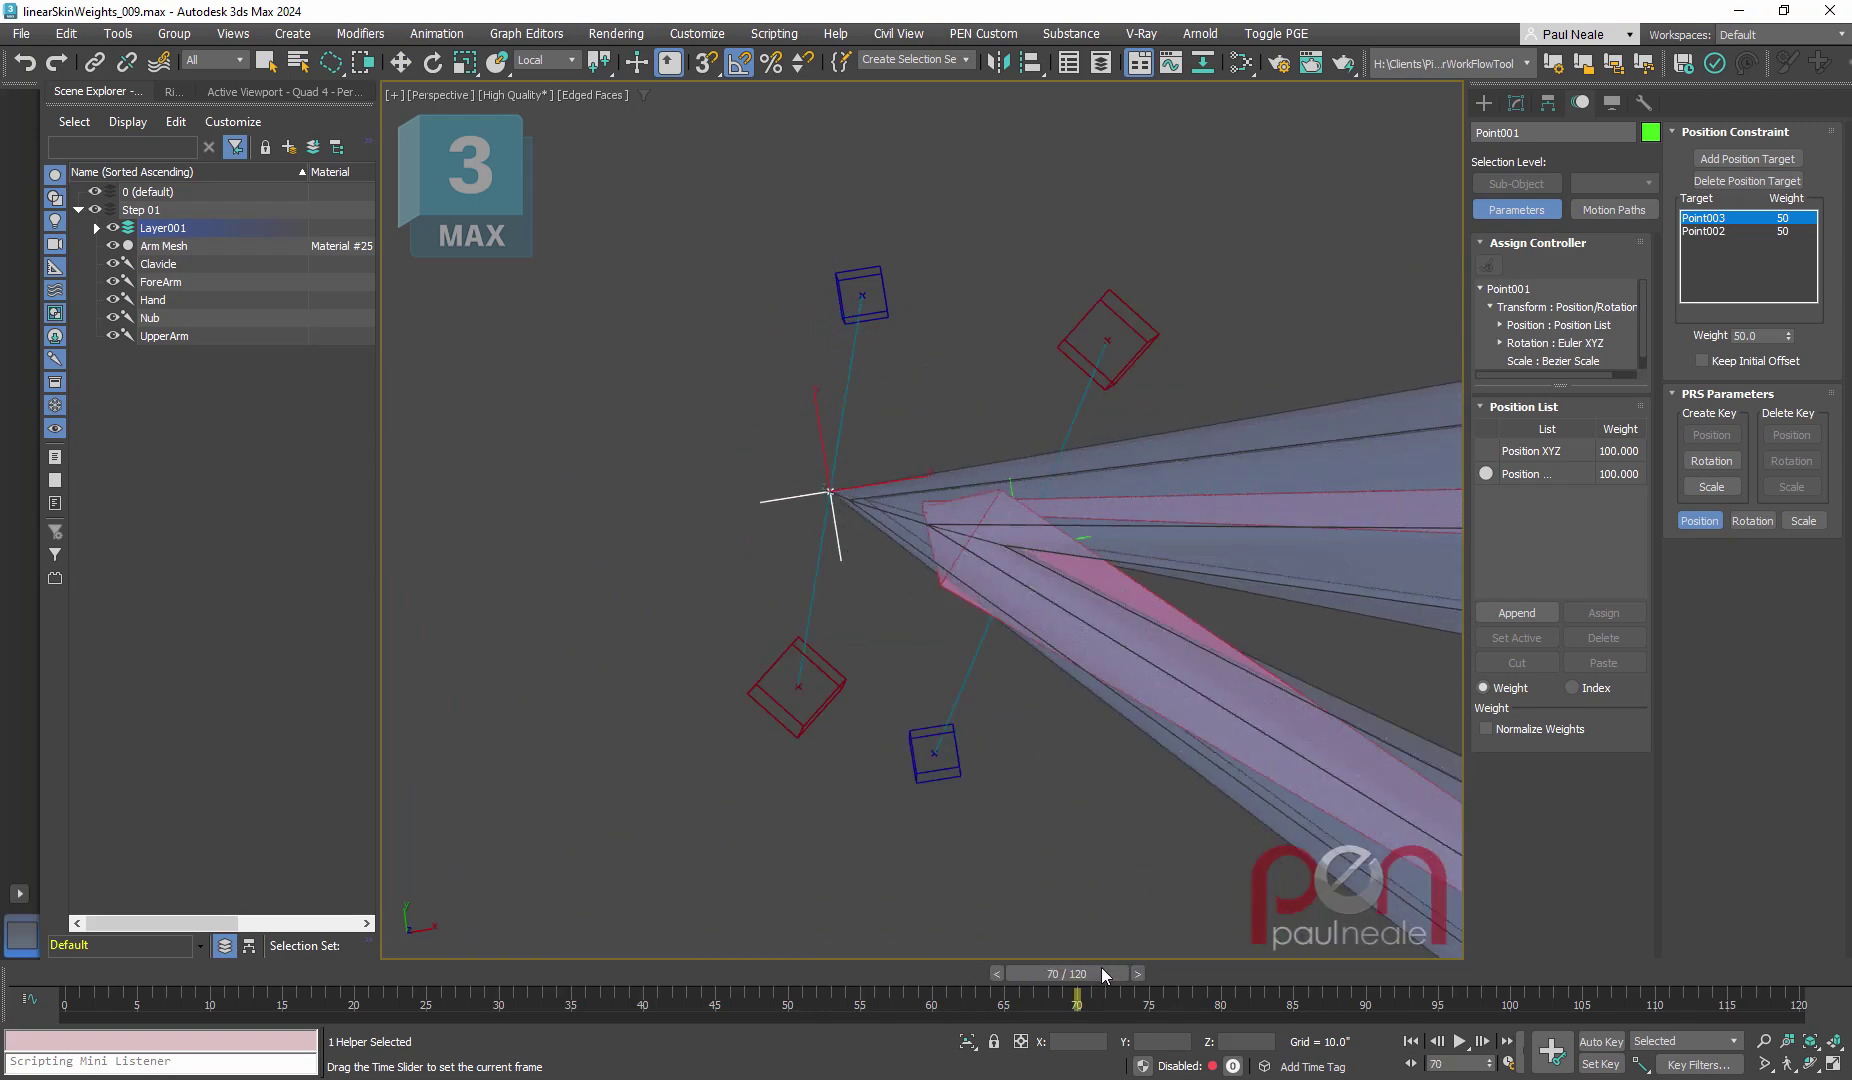
key("w")
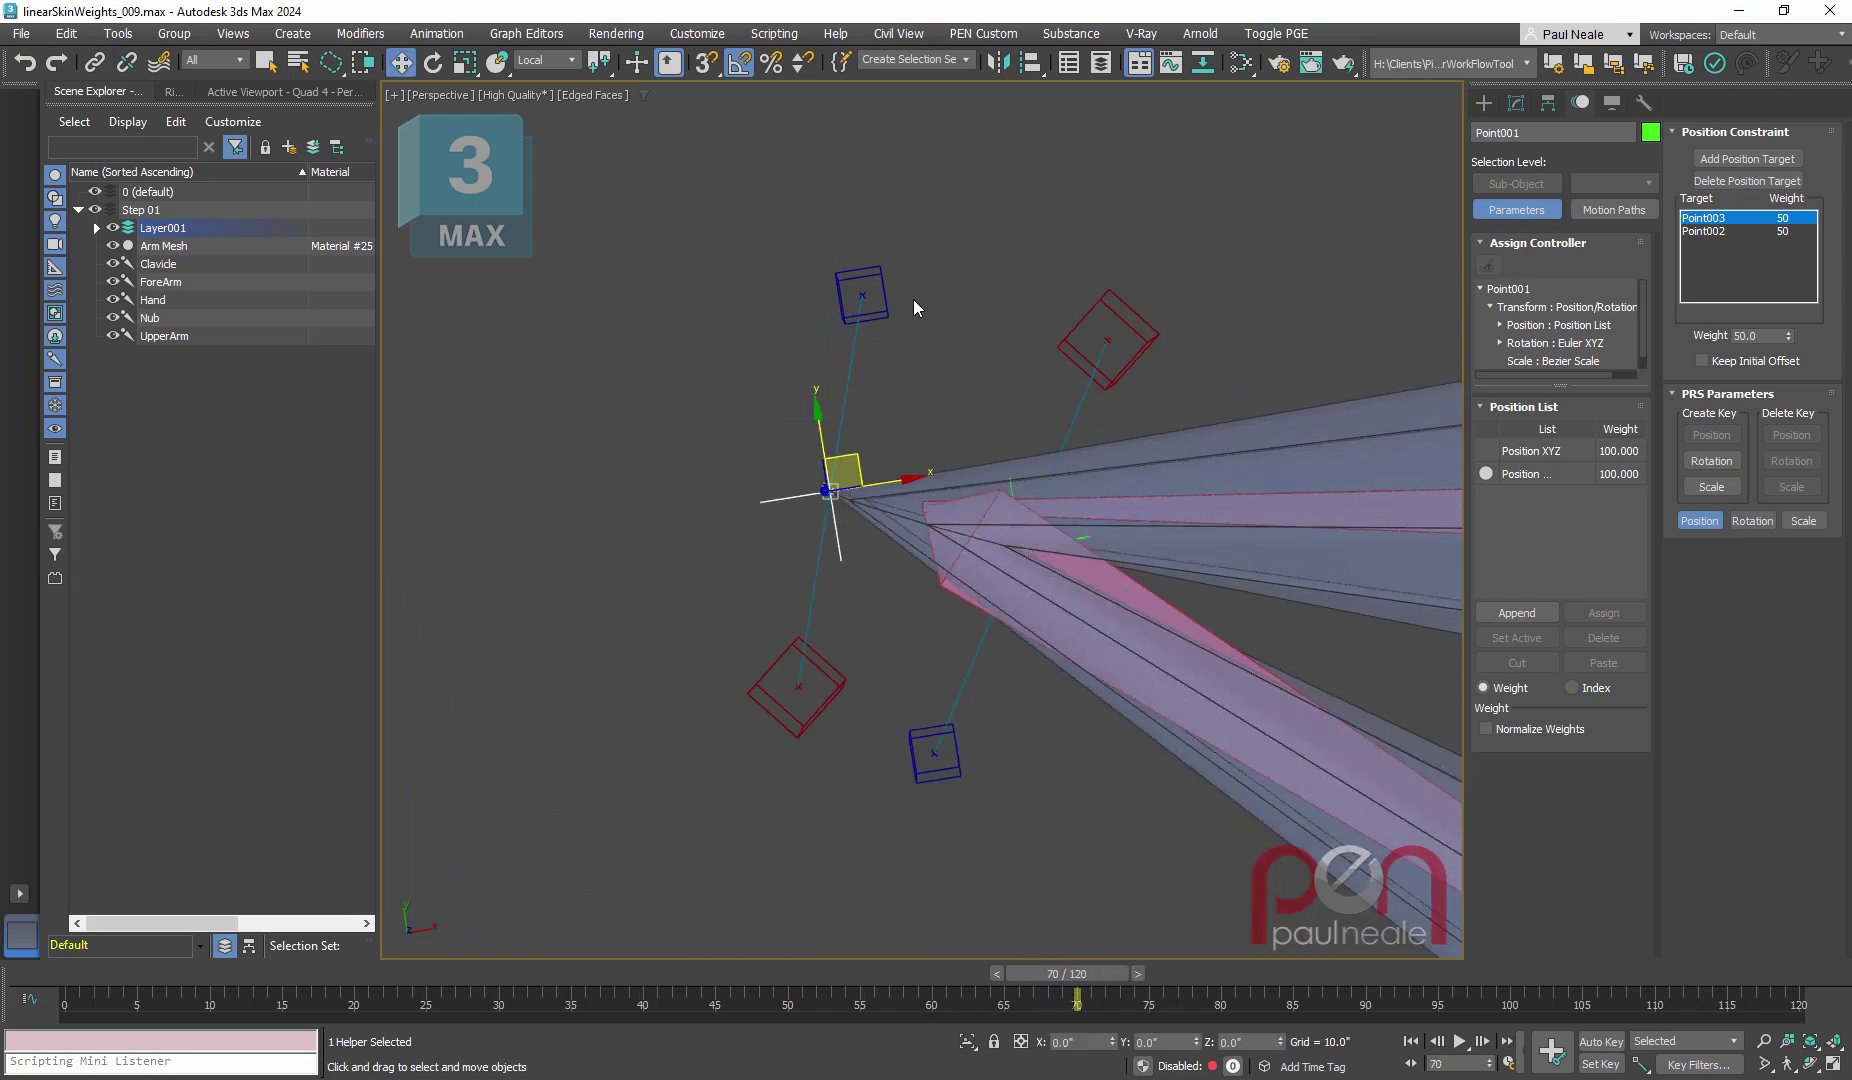
Step: Identify targets Point003 and Point002, then reselect Point001 and test lowering Point003's weight from 50
left_click(882, 318)
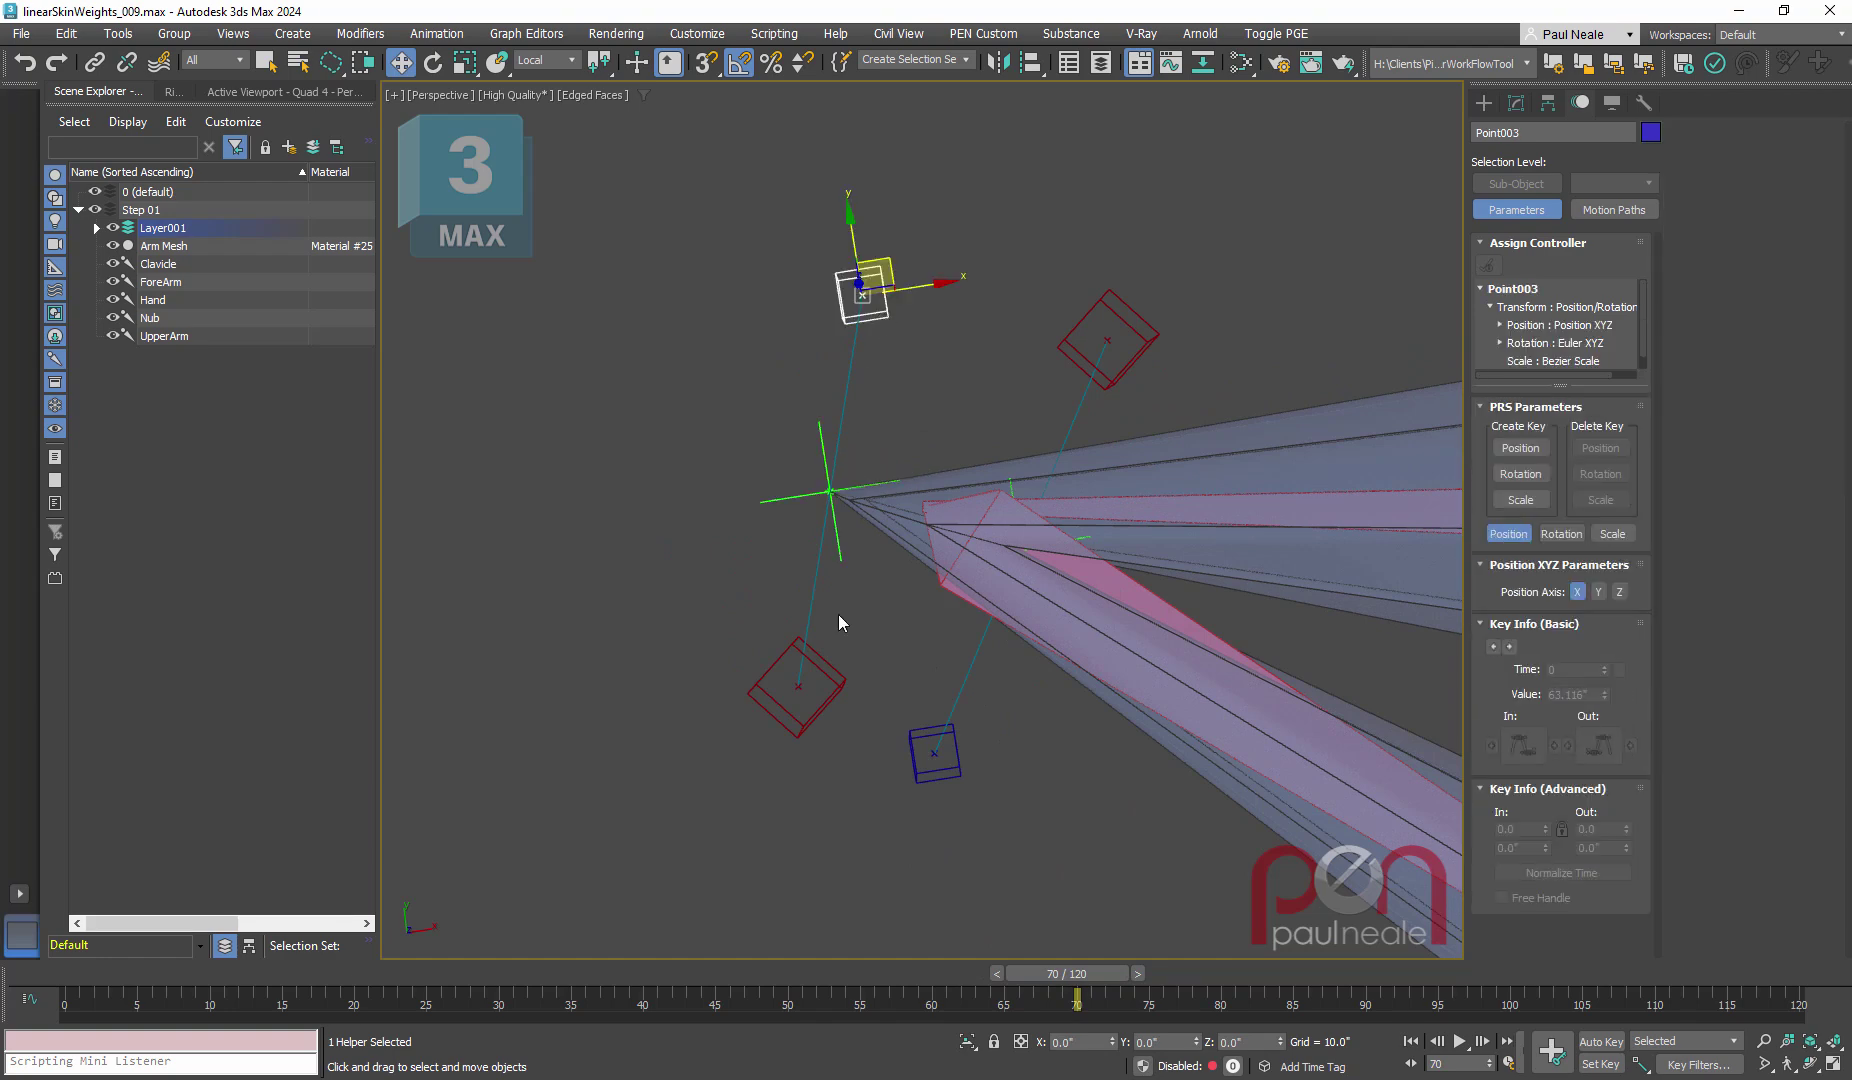
left_click(837, 669)
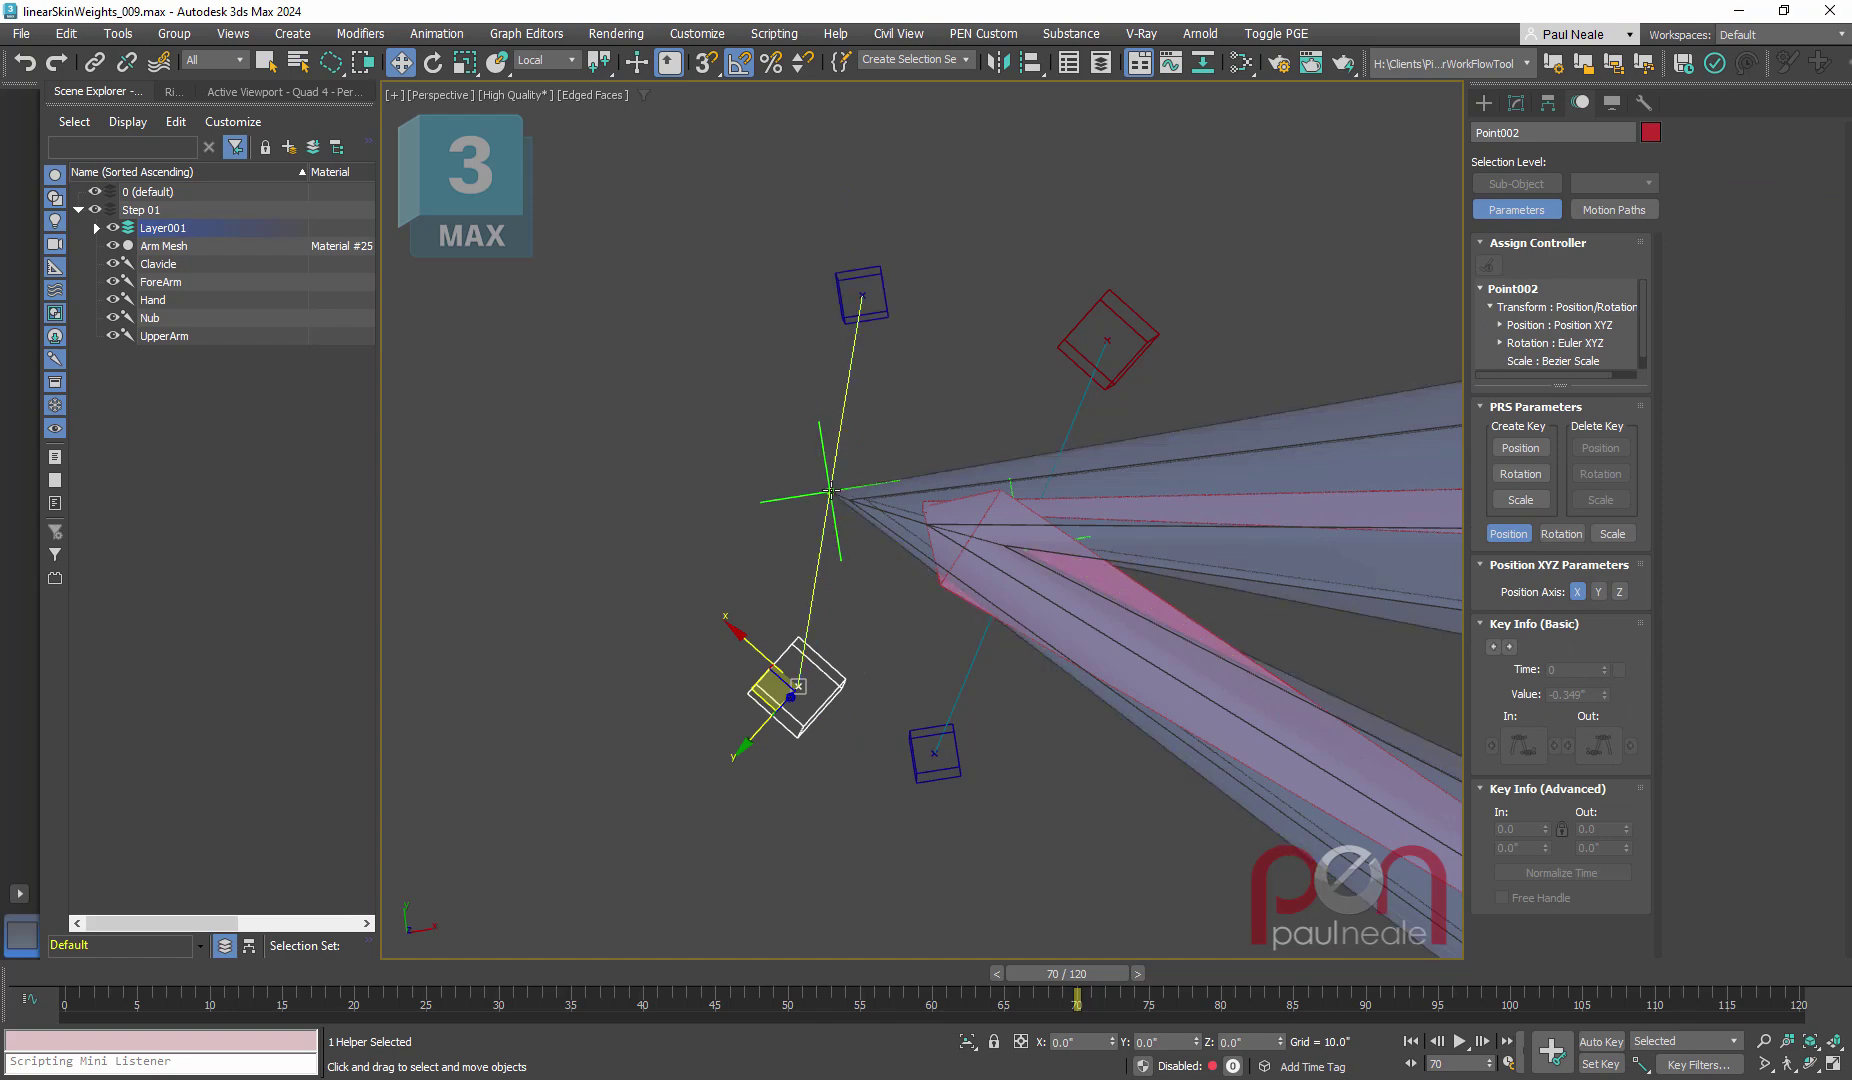
left_click(786, 492)
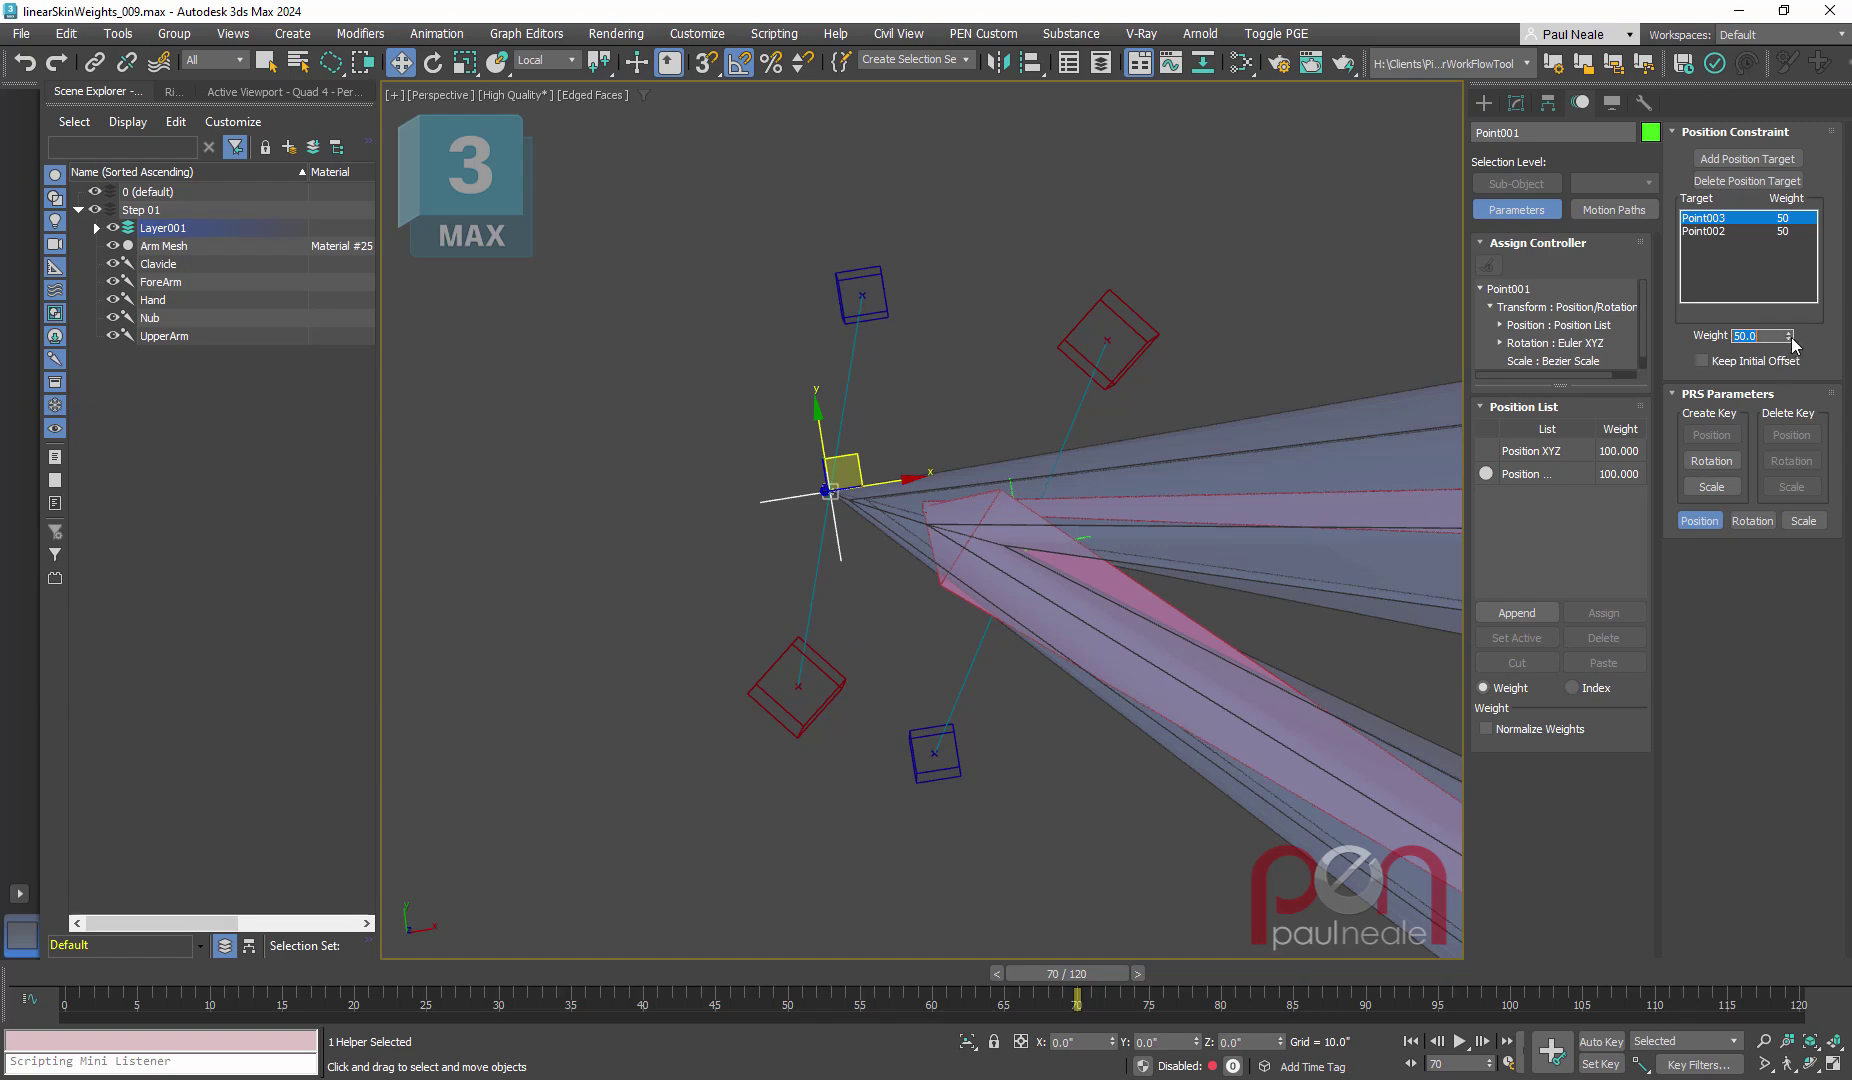
mouse_move(1788, 338)
left_mouse_down()
mouse_move(1802, 305)
mouse_move(1785, 398)
mouse_move(1790, 360)
mouse_move(1806, 375)
mouse_move(1808, 360)
left_mouse_up()
Step: Scrub the animation between frames 66 and 71 to compare the elbow helper
left_click_drag(1075, 1000, 1019, 1000)
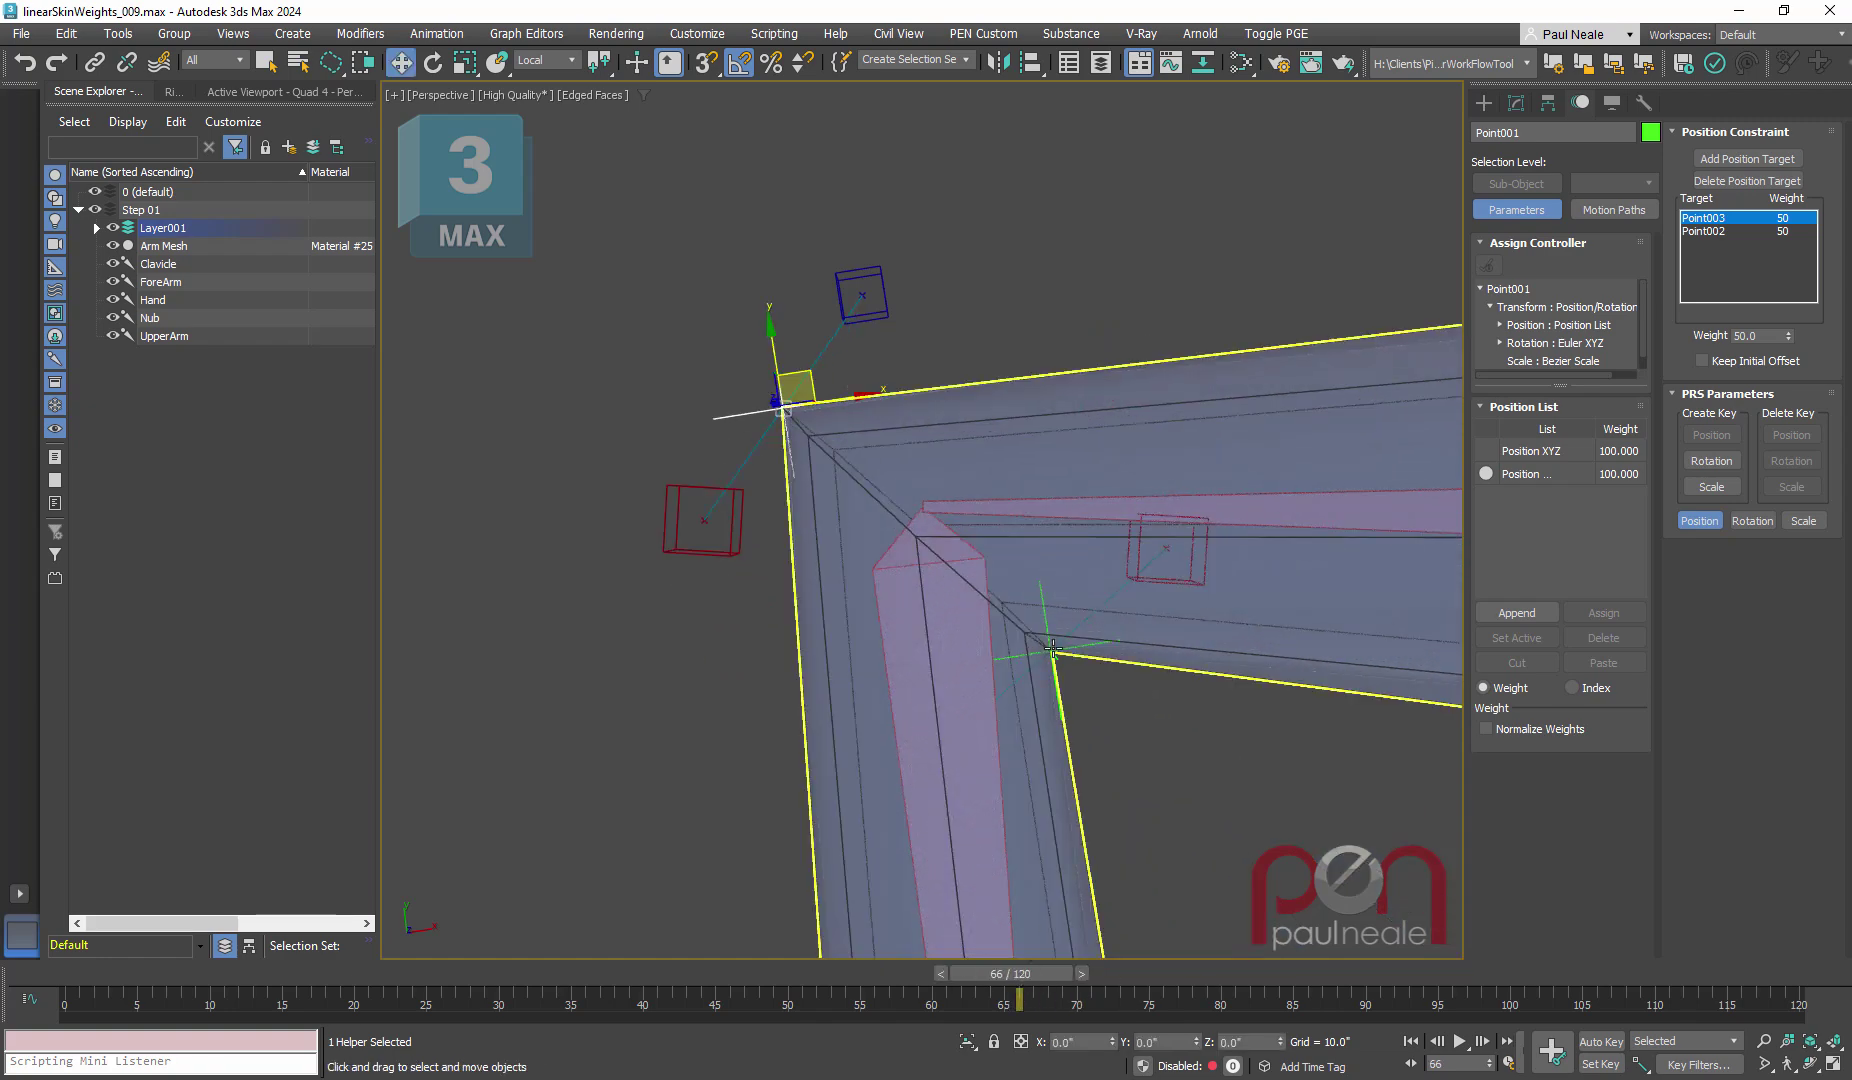
left_click_drag(1027, 973, 1097, 972)
key("w")
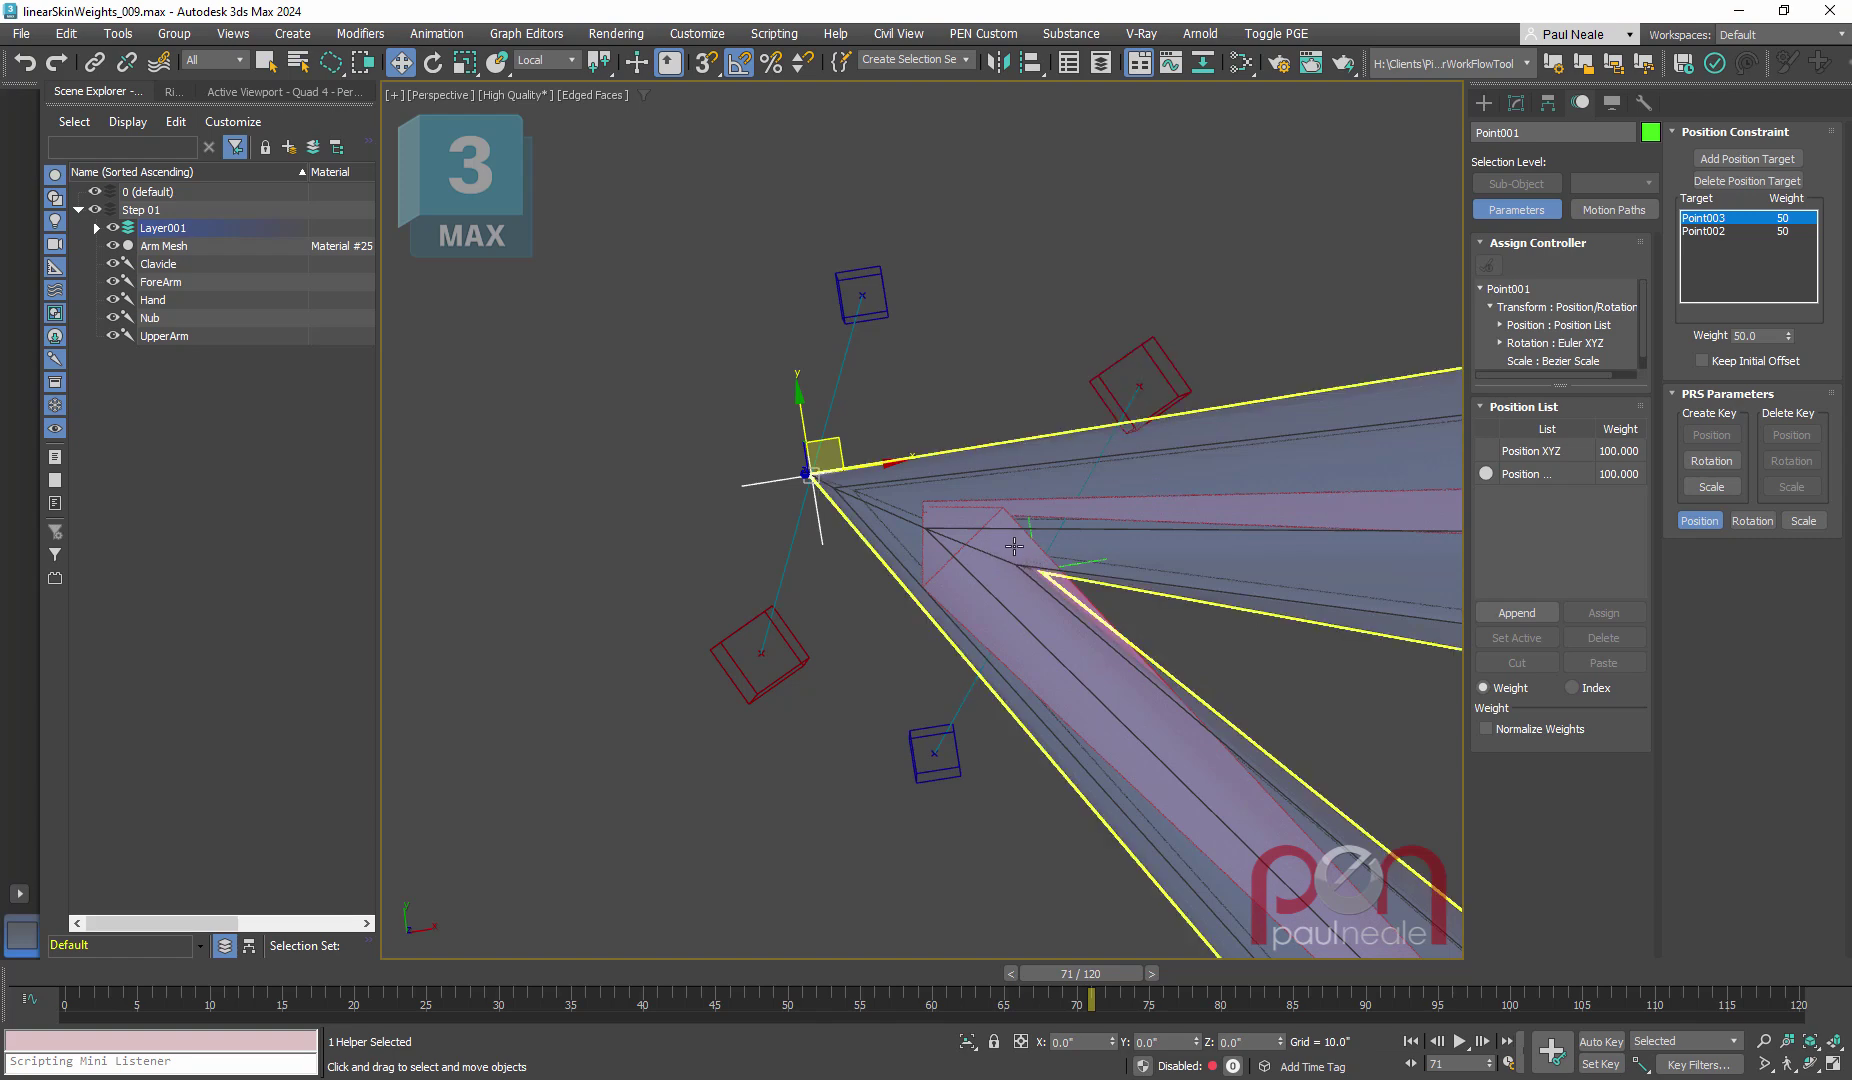
Step: Bend the arm to about frame 40 and select Point005, the Hand bone, then wrist helper Point004
left_click_drag(1075, 972, 80, 972)
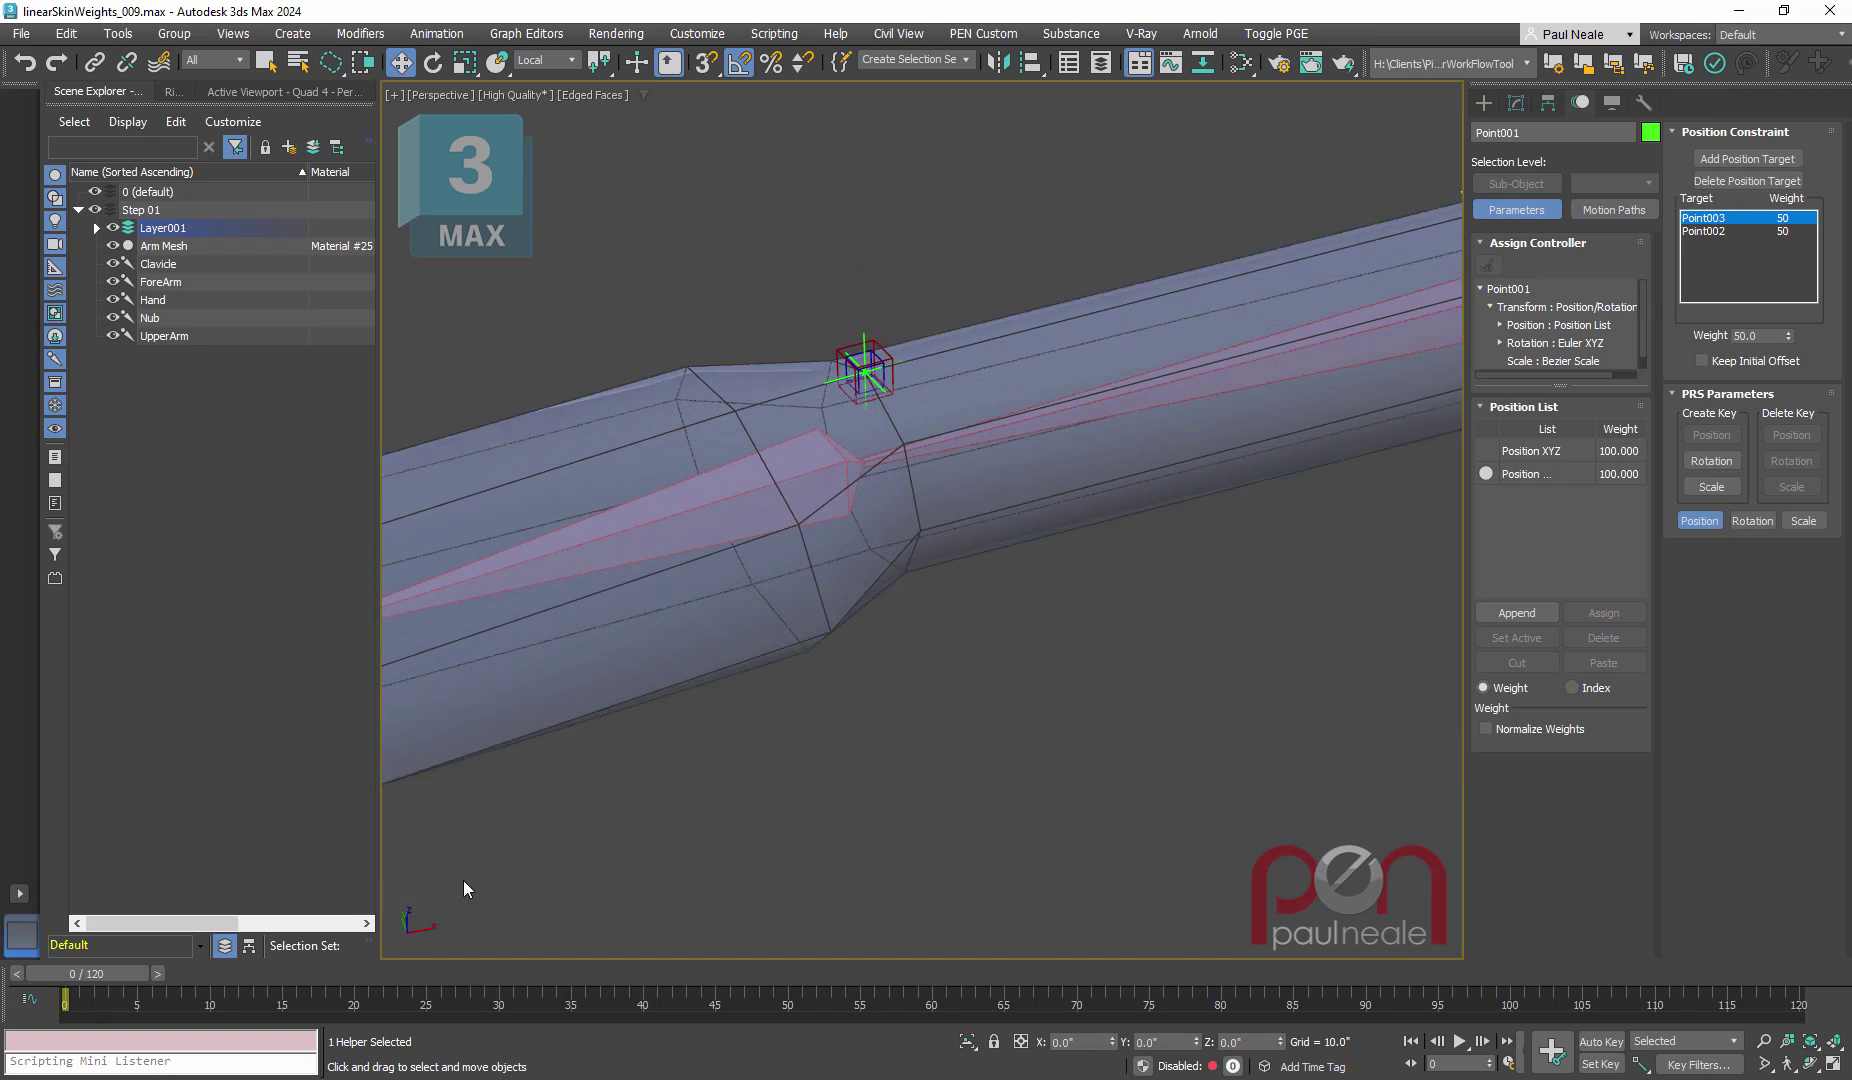
left_click_drag(74, 974, 655, 930)
middle_click_drag(655, 930, 843, 530, "alt")
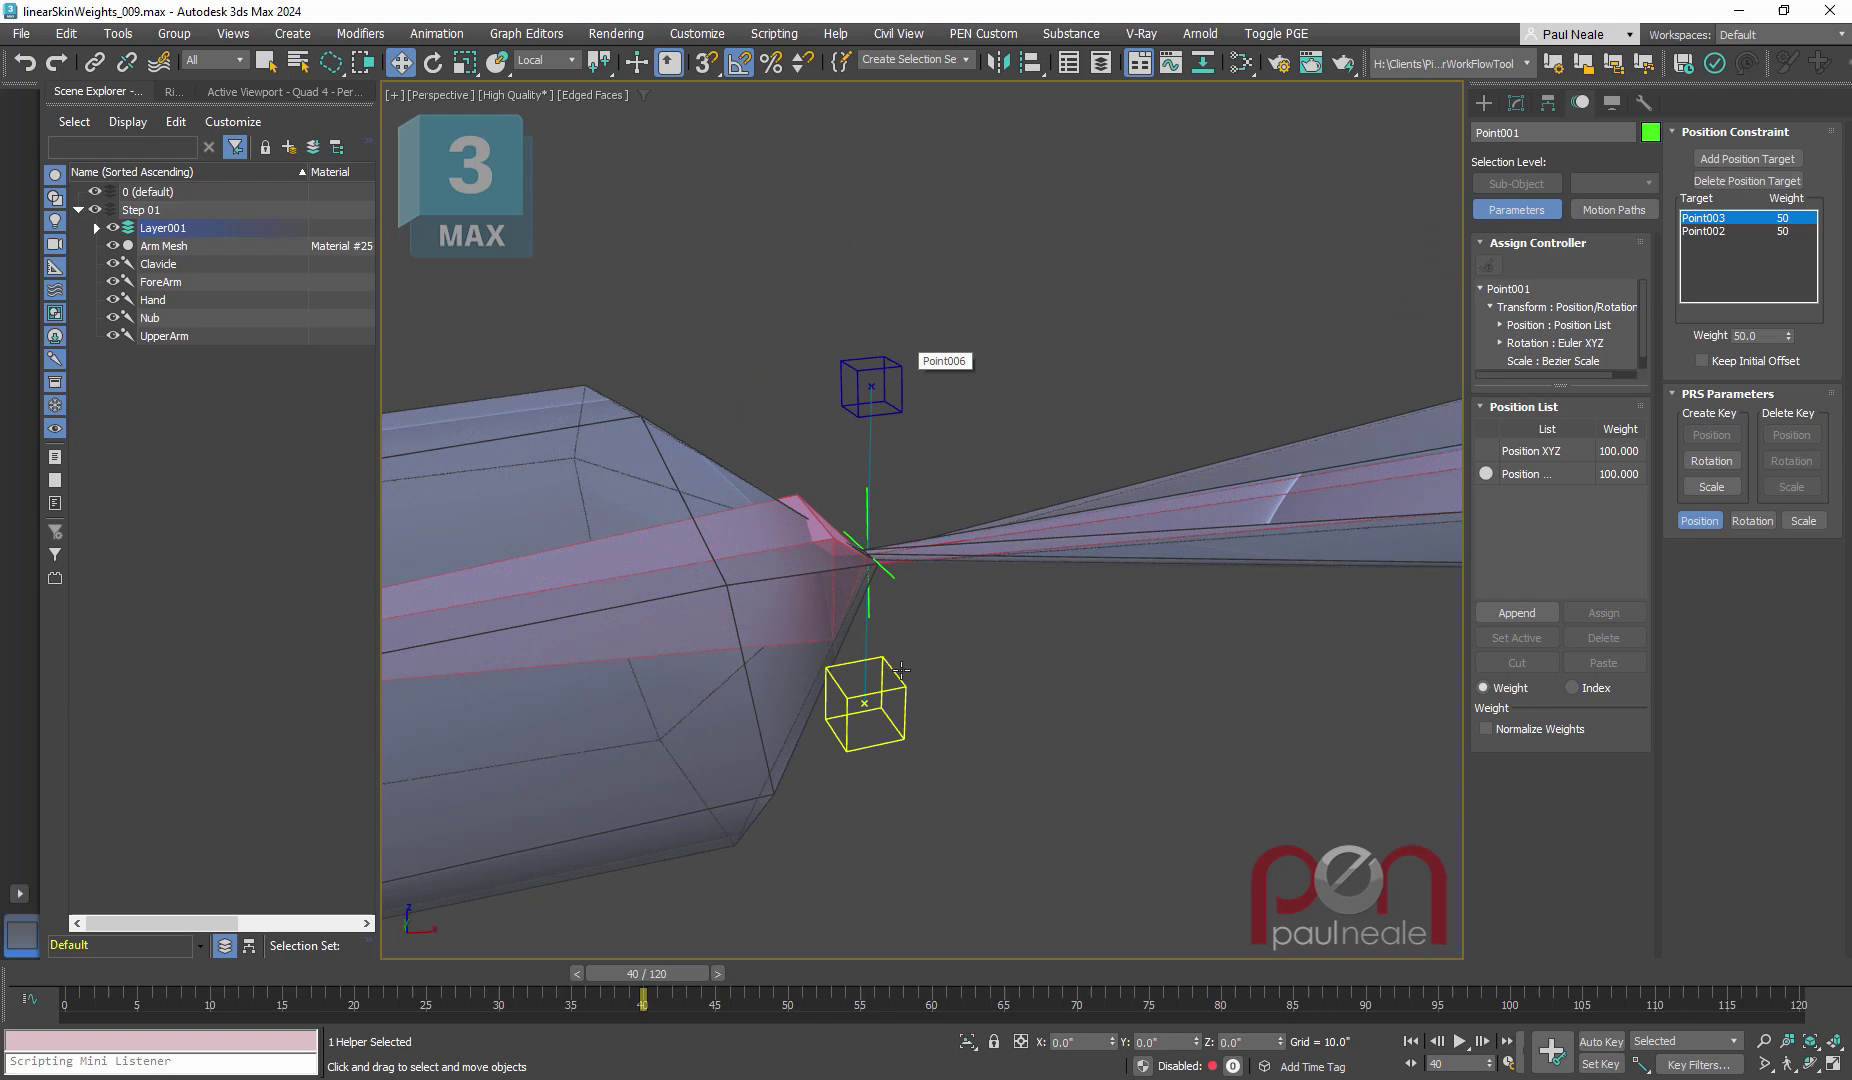
left_click(893, 712)
key("ctrl+z")
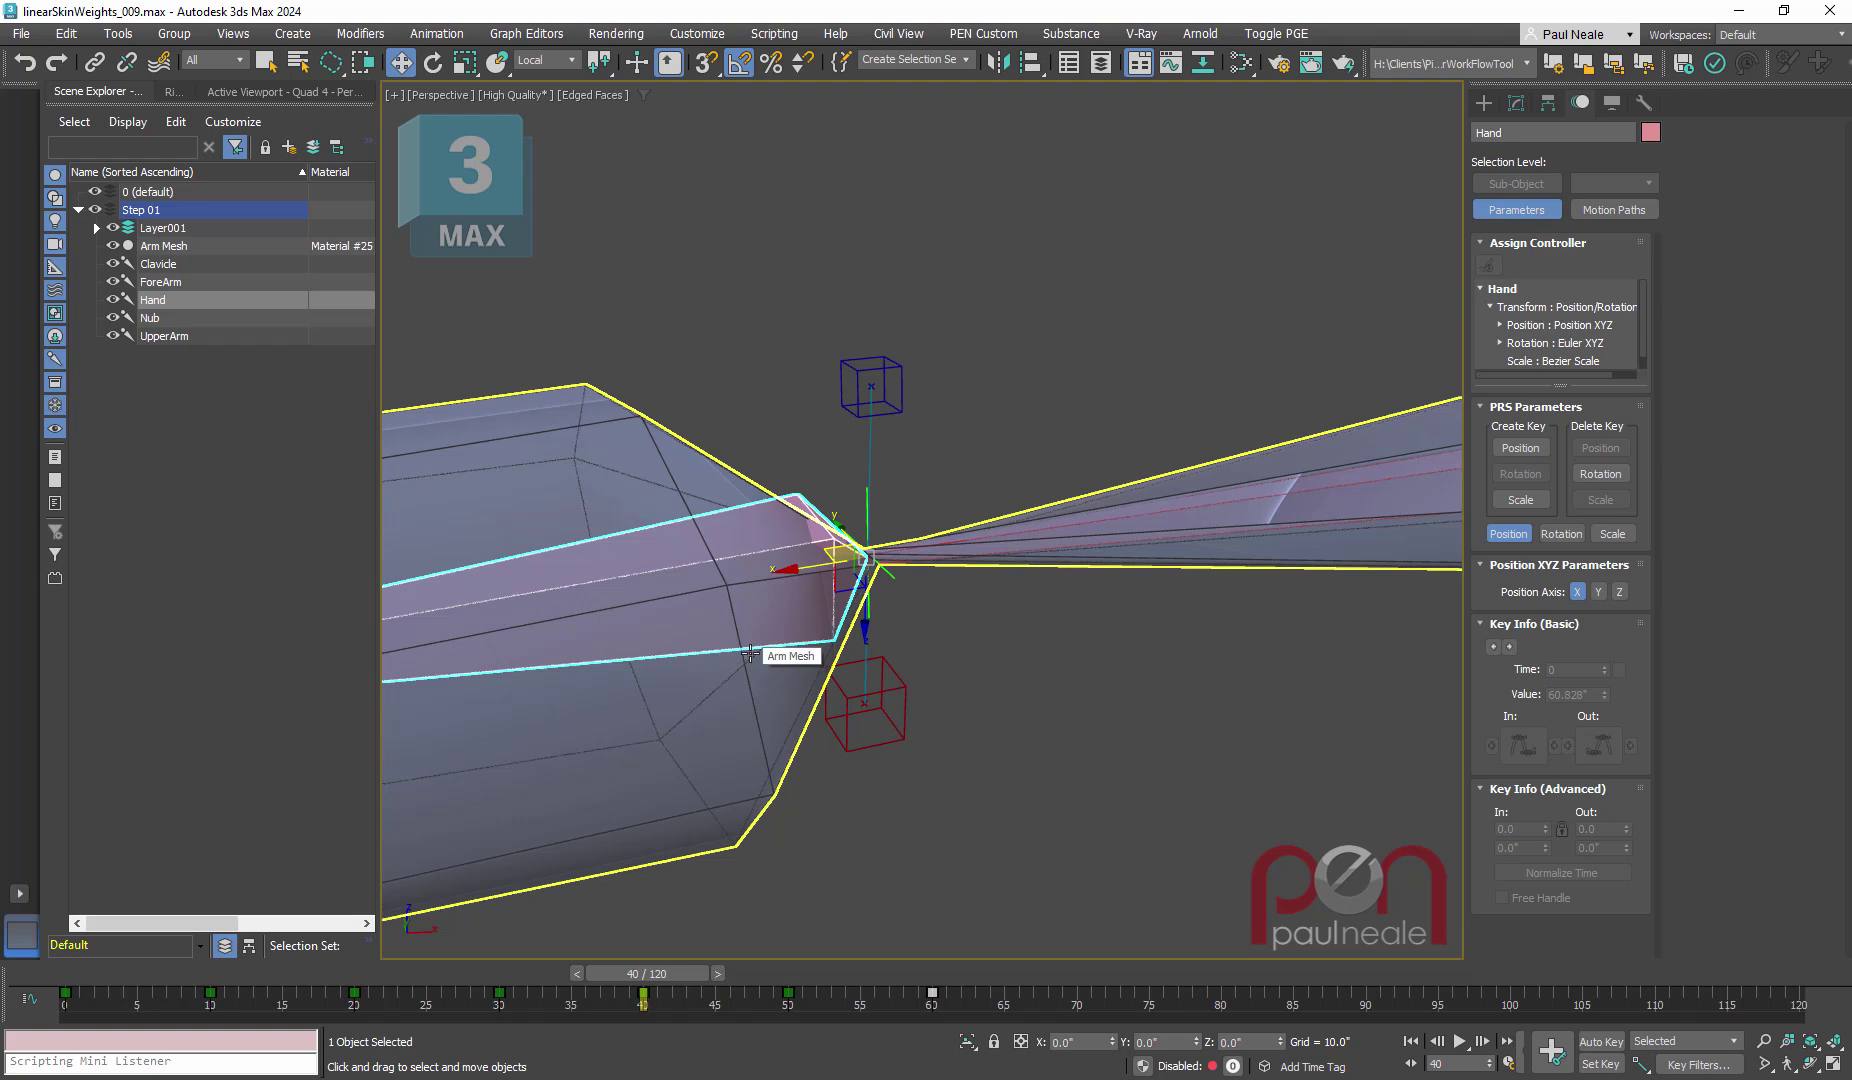
left_click(893, 575)
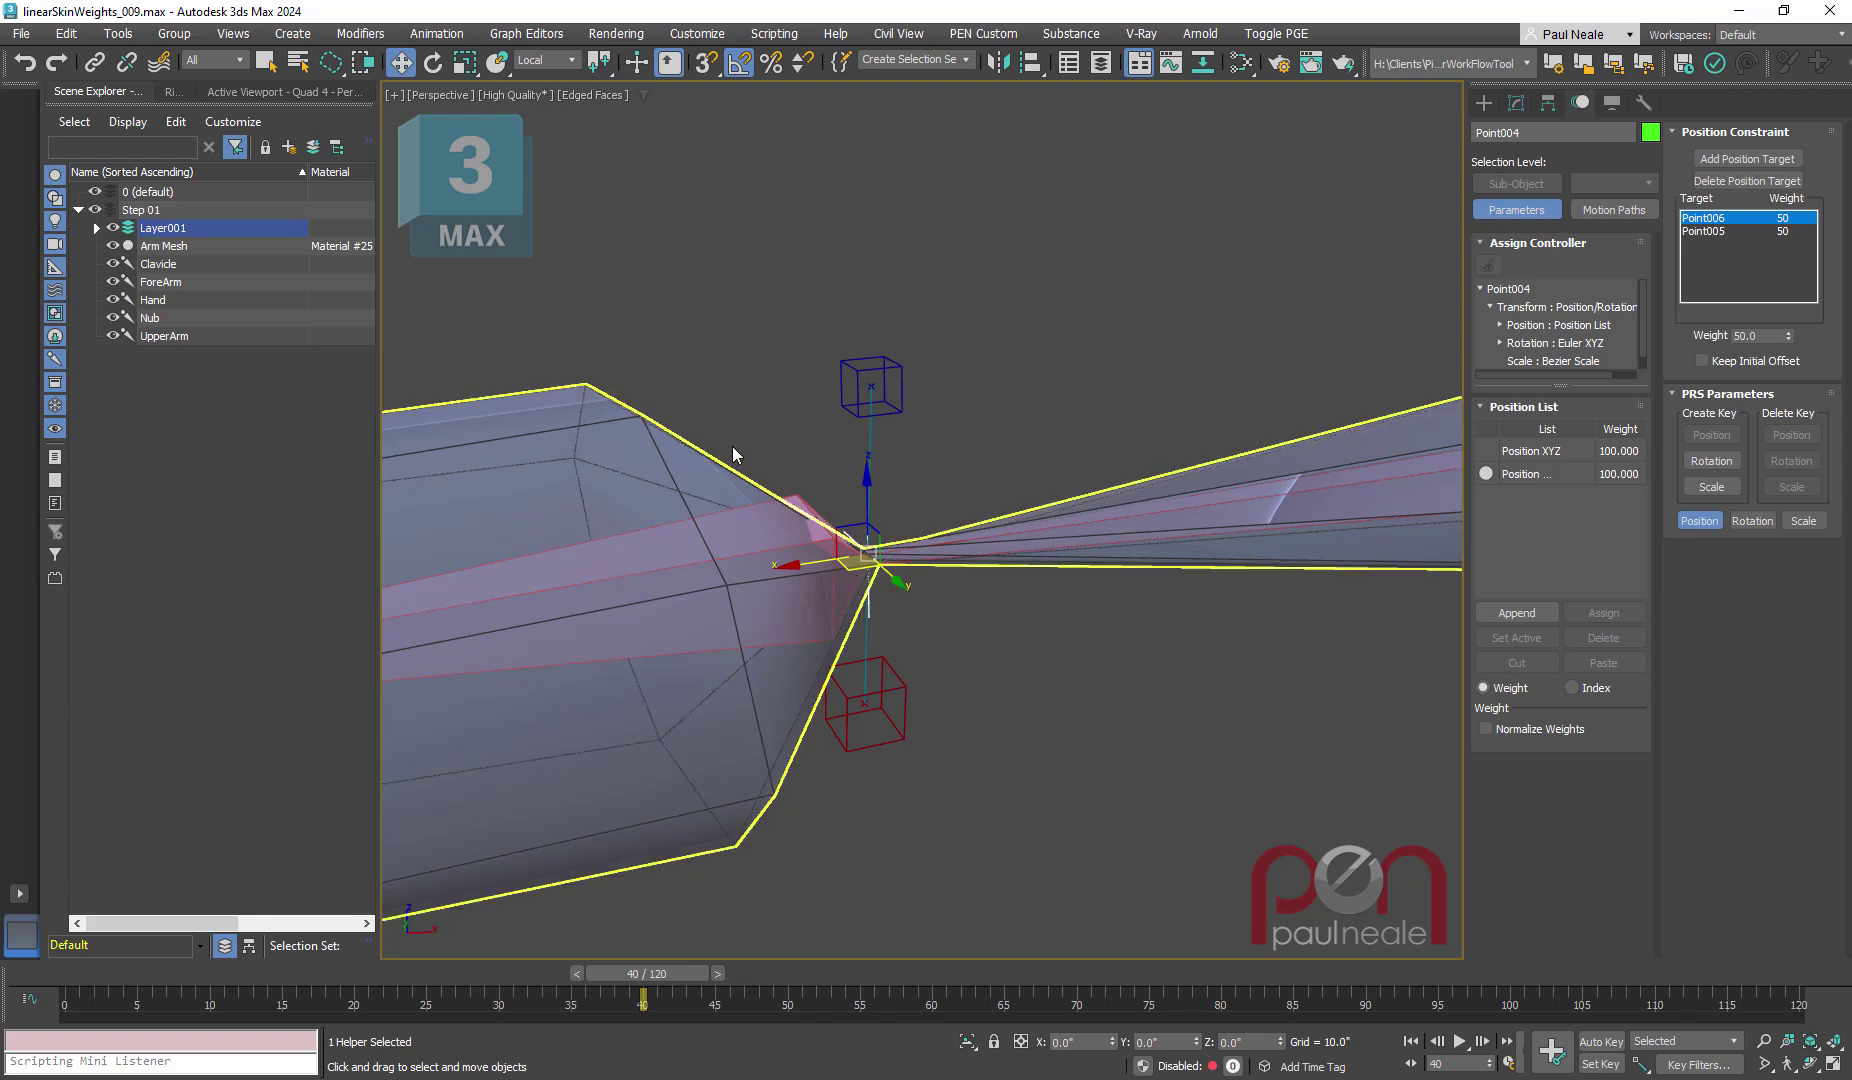
Step: Orbit to see the whole arm and return the animation to frame 0
scroll(735, 460, "down", 5)
middle_click_drag(735, 460, 823, 409, "alt")
scroll(896, 438, "up", 4)
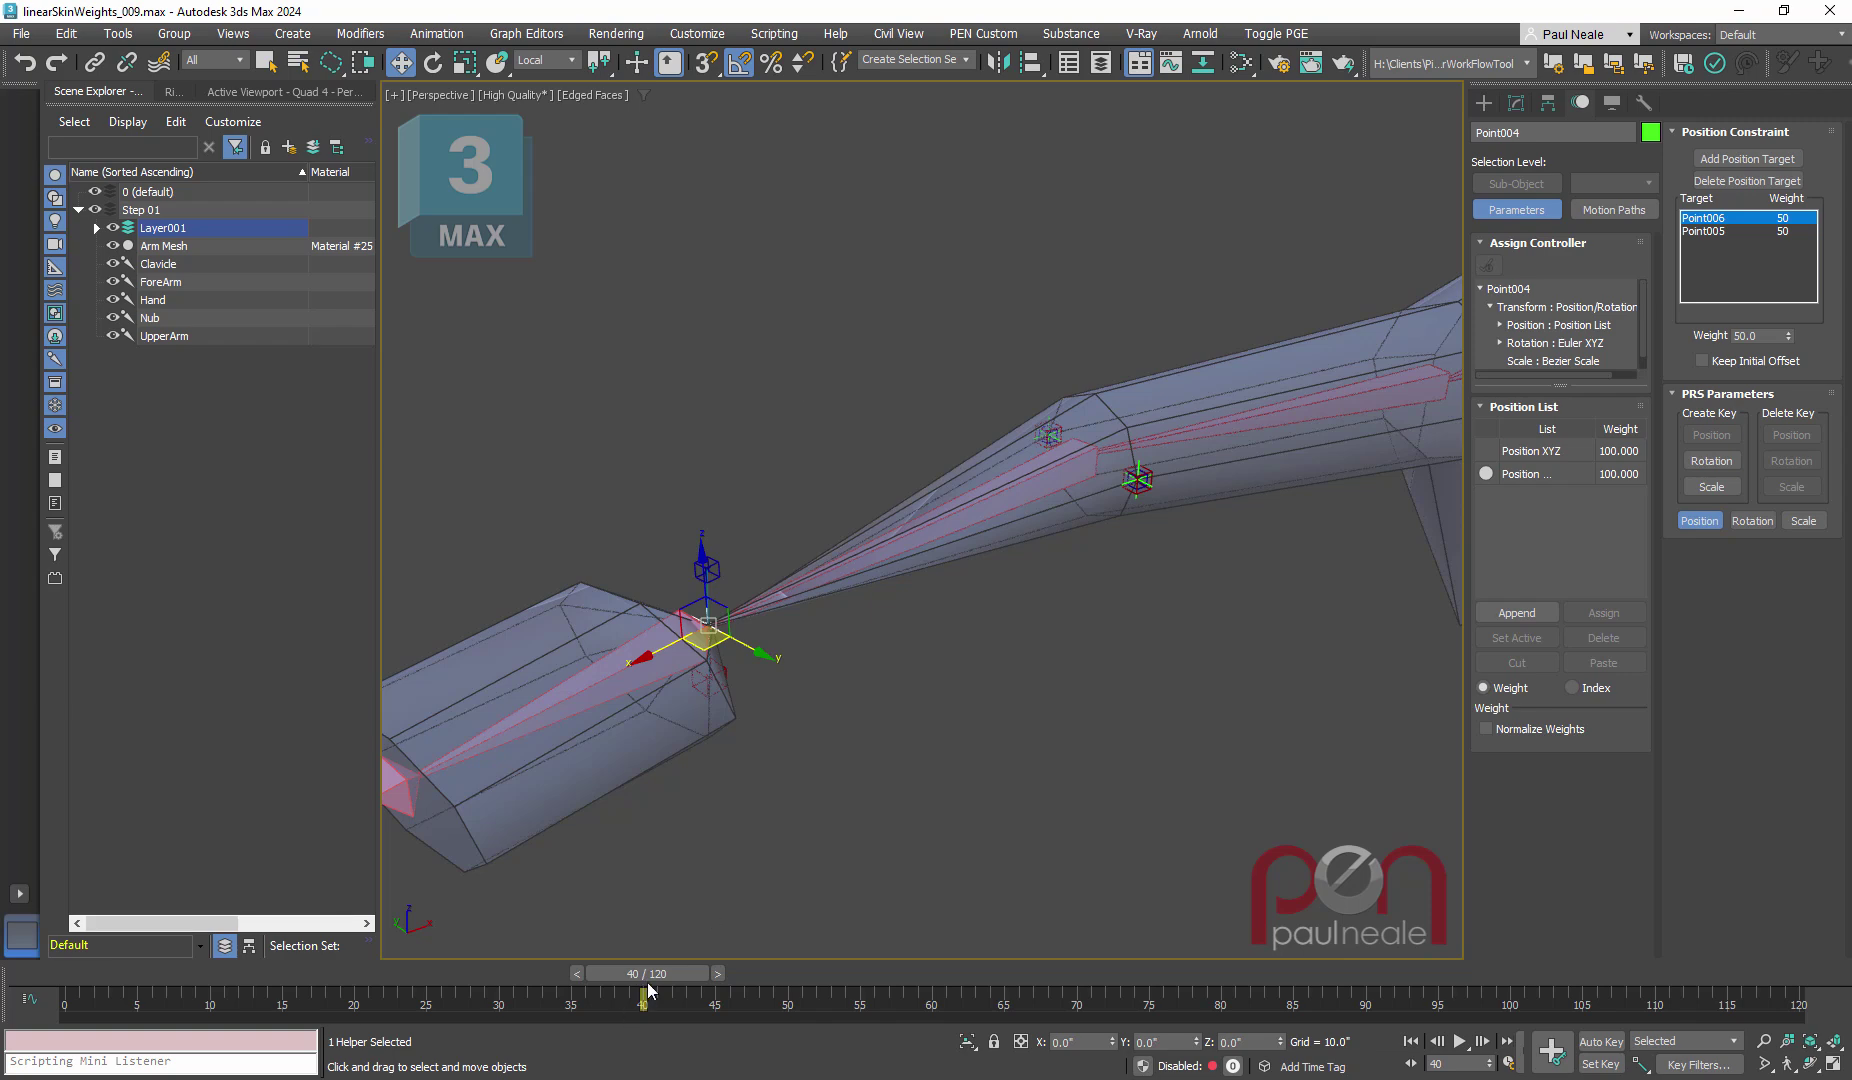
left_click_drag(648, 990, 3, 1008)
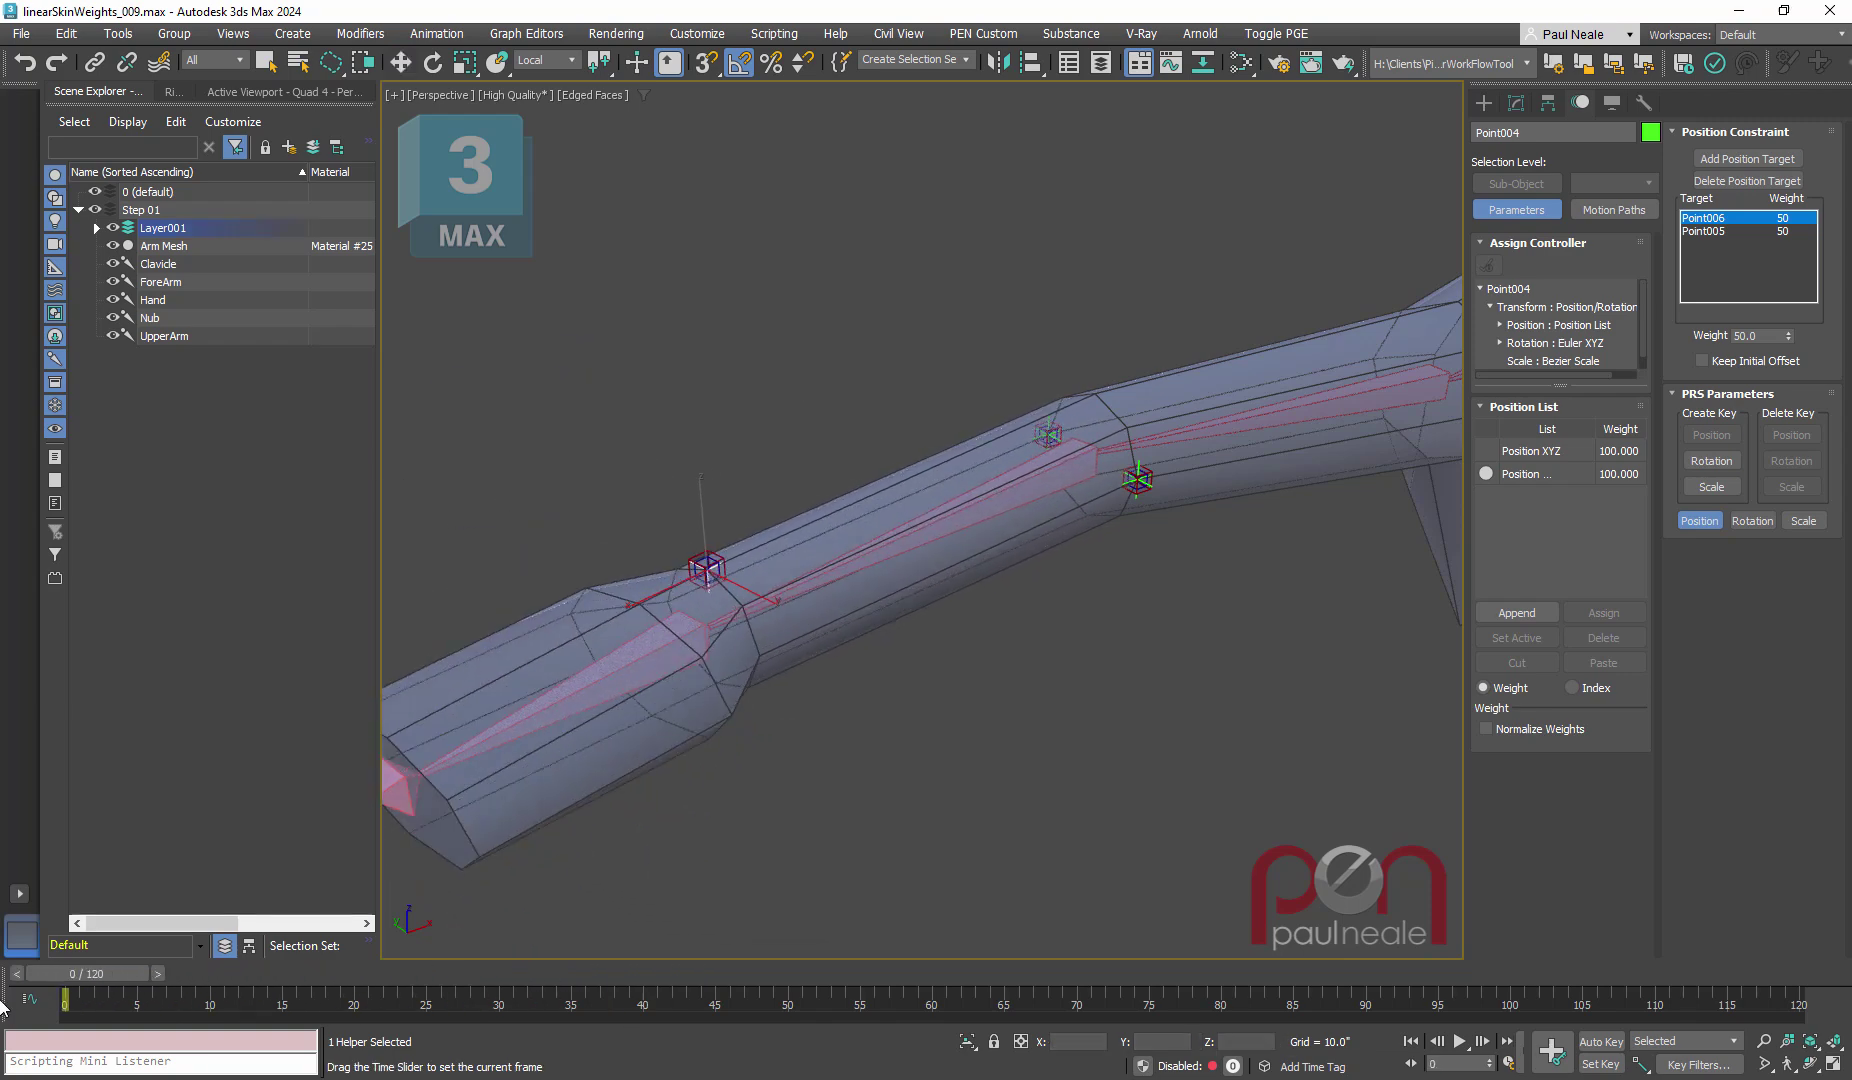
key("w")
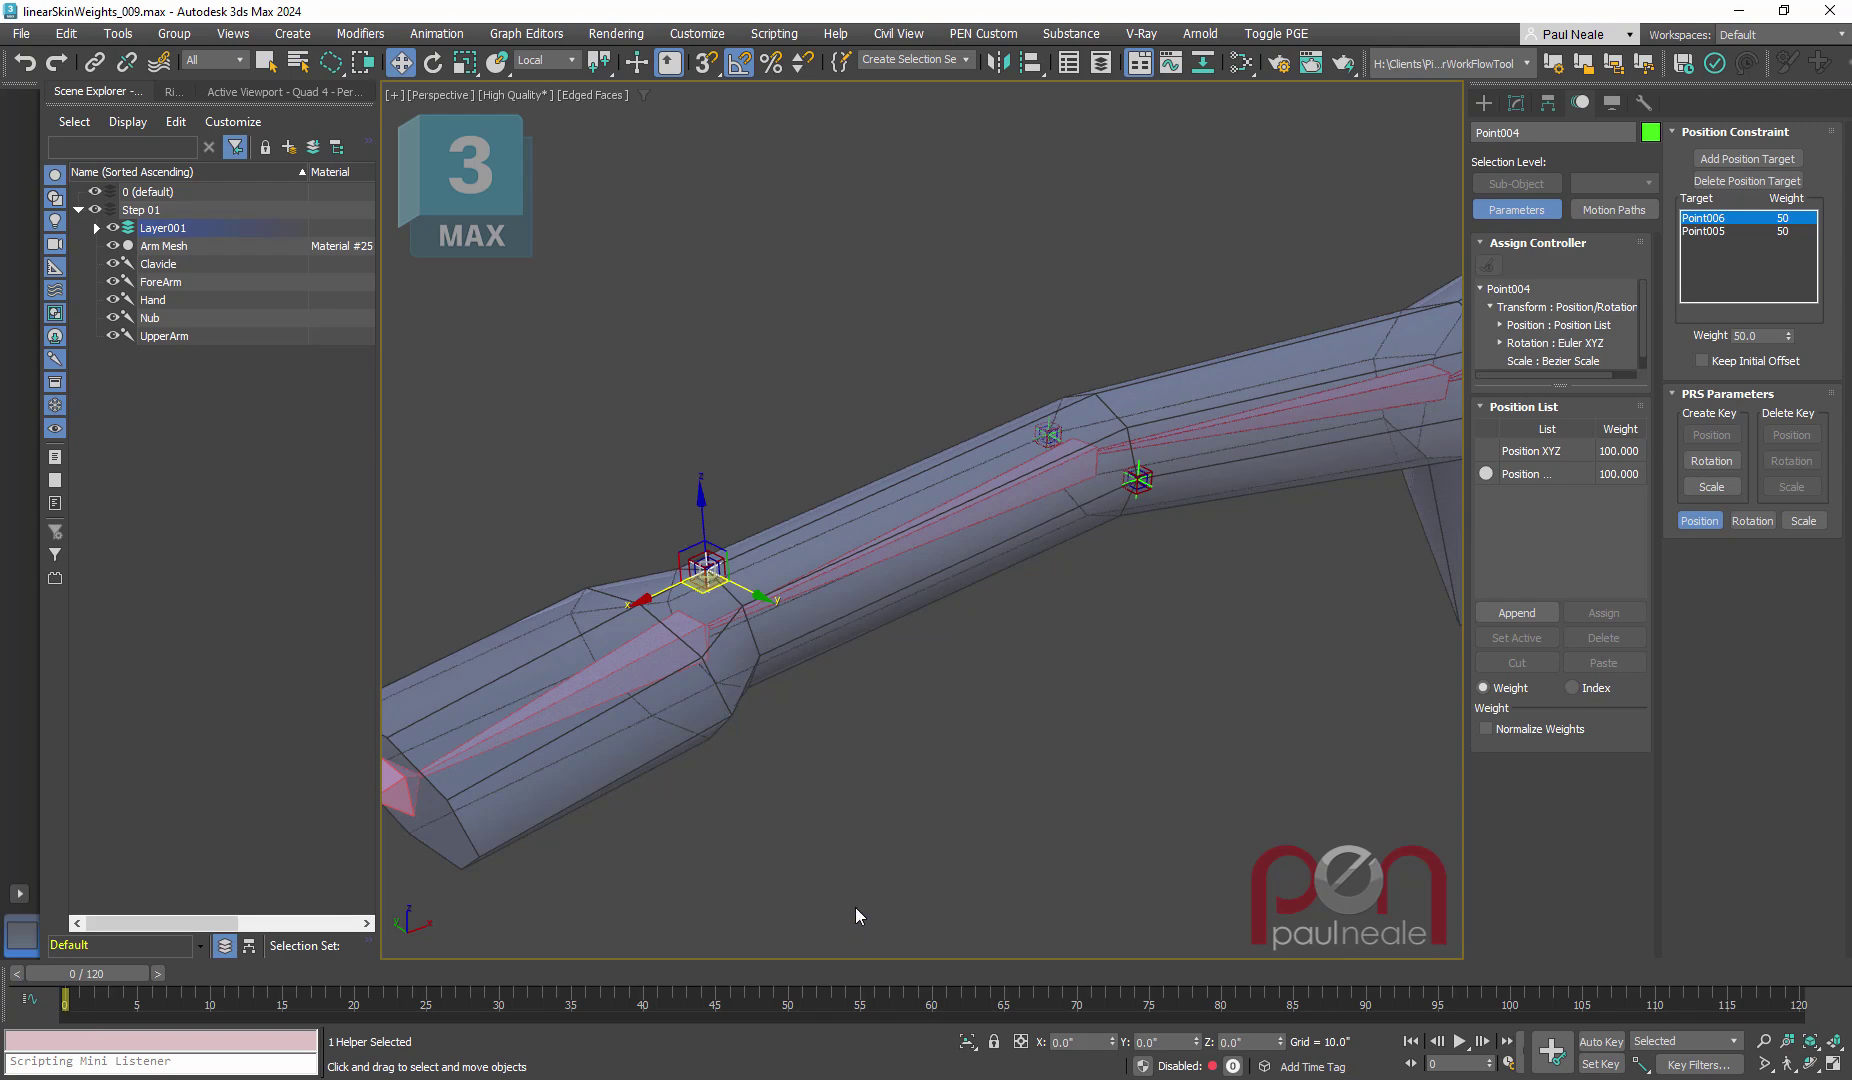